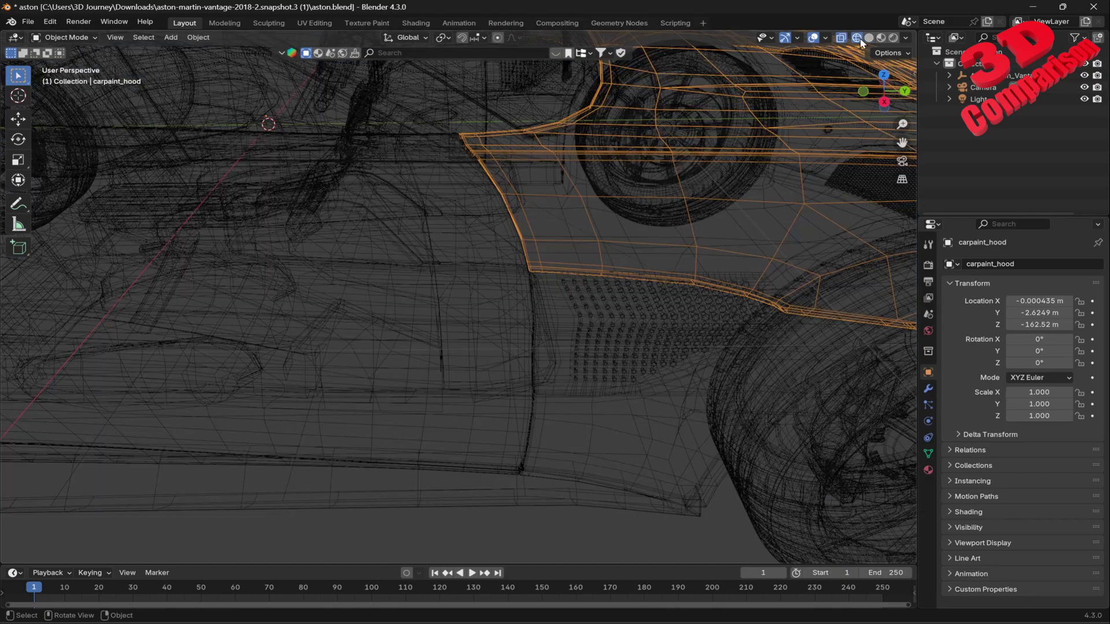
# Step: Switch the viewport display of the car from wireframe to solid shading
pyautogui.click(869, 38)
pyautogui.moveTo(682, 173); pyautogui.dragTo(512, 235, button='middle')
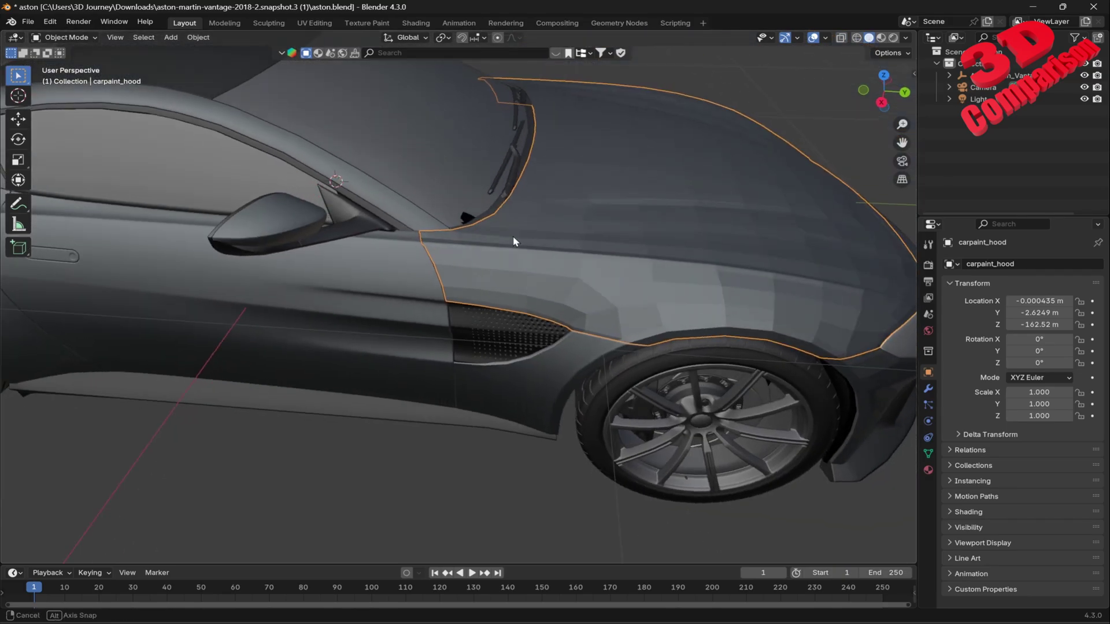
# Step: Select the car doors and apply Shade Flat to examine their facets
pyautogui.click(396, 280)
pyautogui.moveTo(396, 280); pyautogui.dragTo(463, 274, button='middle')
pyautogui.rightClick(501, 272)
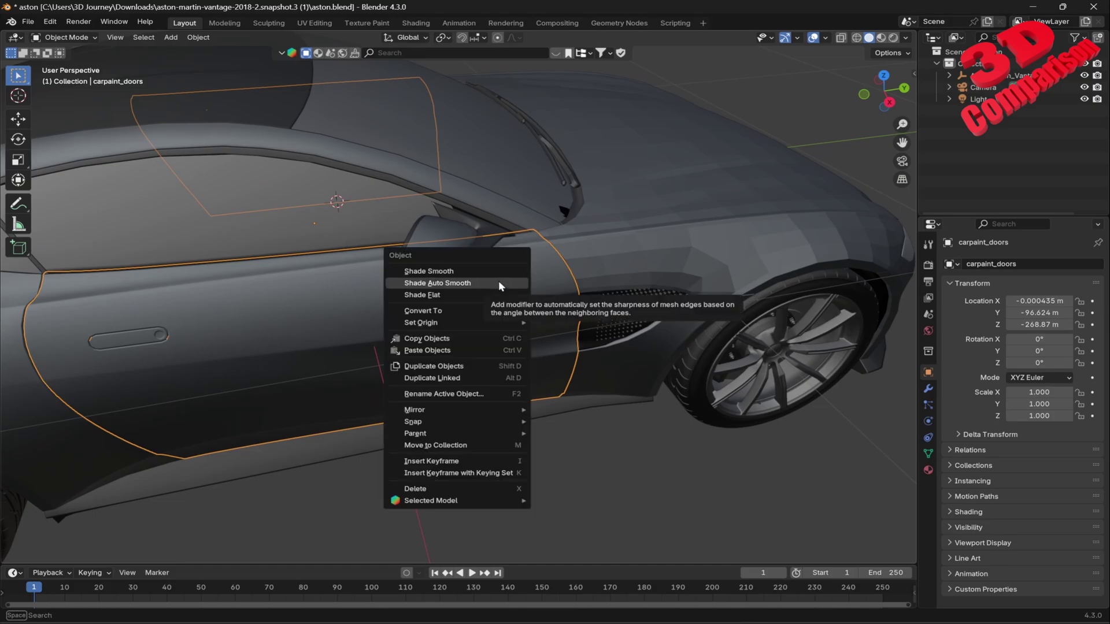
pyautogui.click(469, 296)
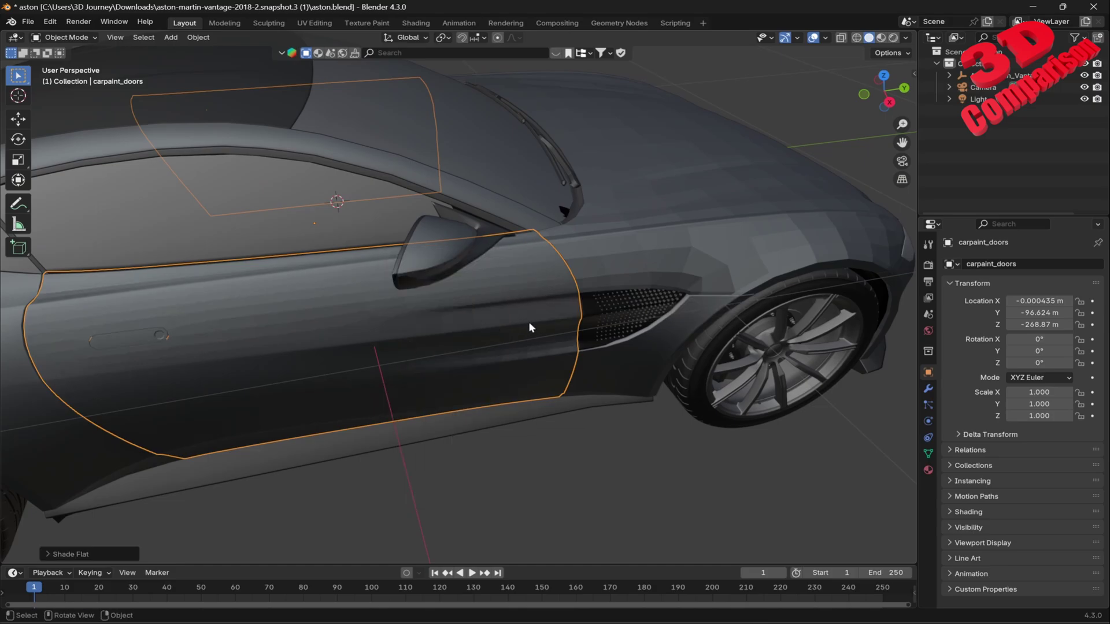
pyautogui.moveTo(529, 327); pyautogui.dragTo(497, 287, button='middle')
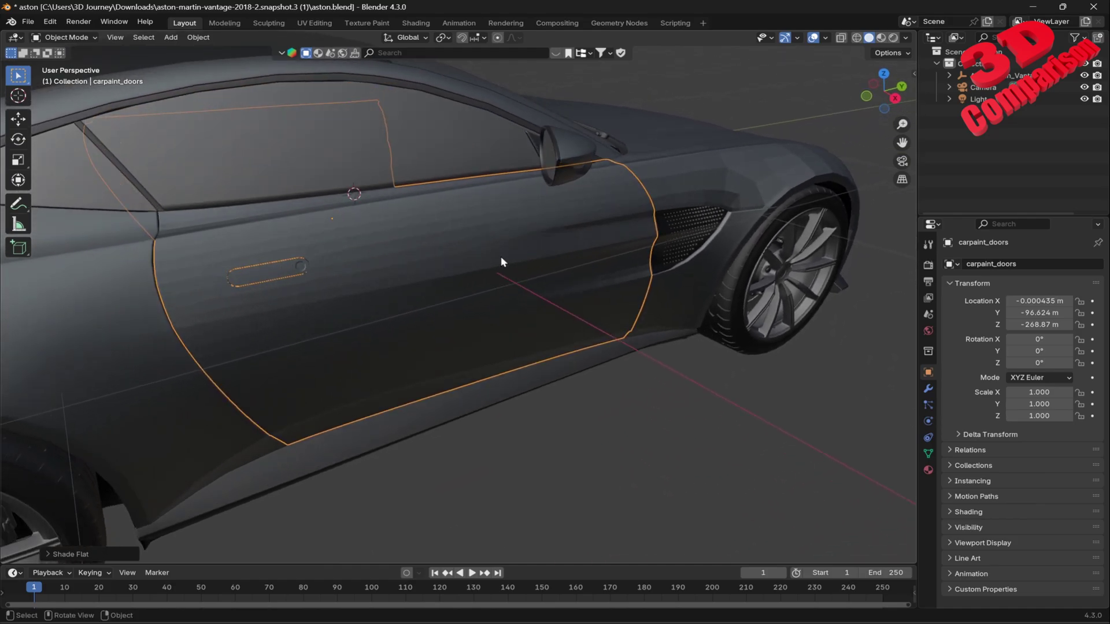
# Step: Apply Shade Smooth to the selected car doors
pyautogui.rightClick(552, 209)
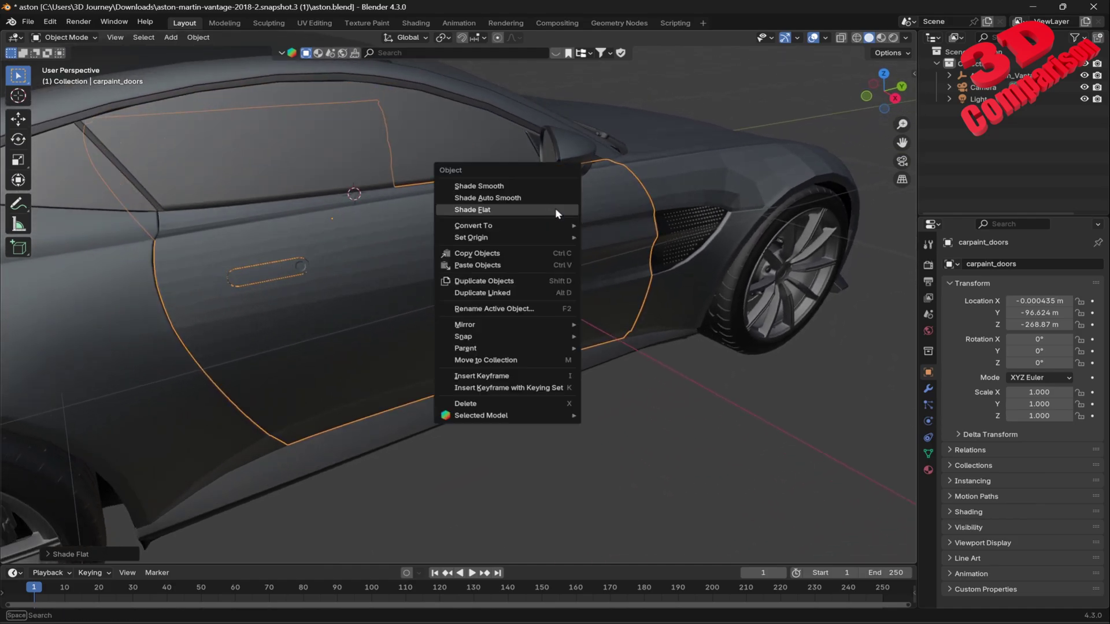
pyautogui.click(529, 185)
pyautogui.moveTo(540, 221); pyautogui.dragTo(418, 248, button='middle')
pyautogui.scroll(-2, 462, 257)
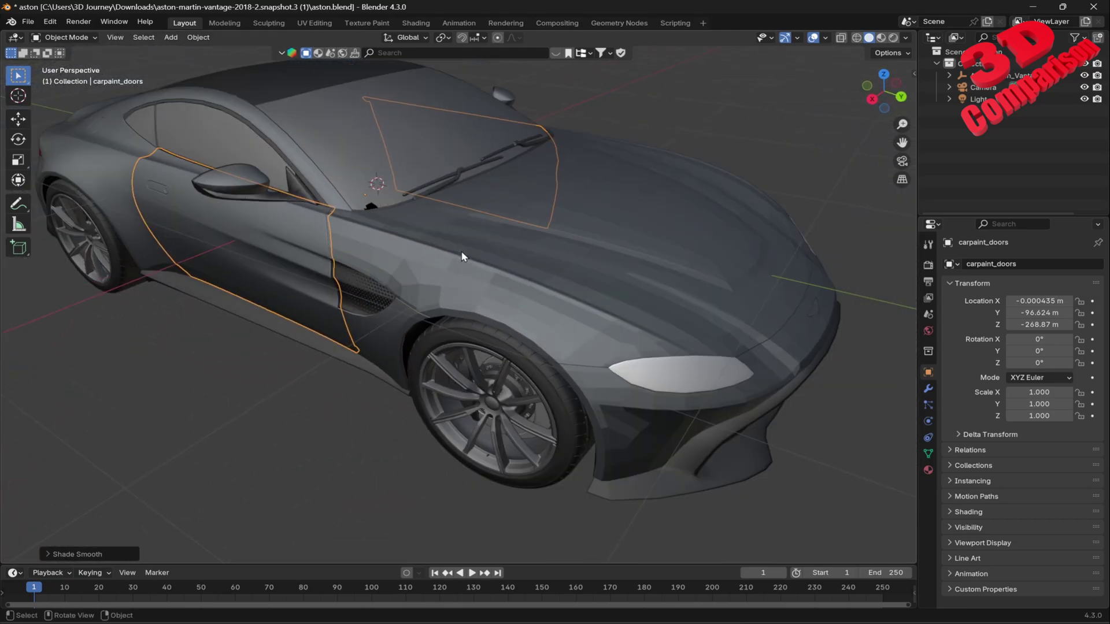
# Step: Select the car hood in Blender and compare its shape and facets with the selected hood.1 mesh in CATIA V5
pyautogui.click(488, 259)
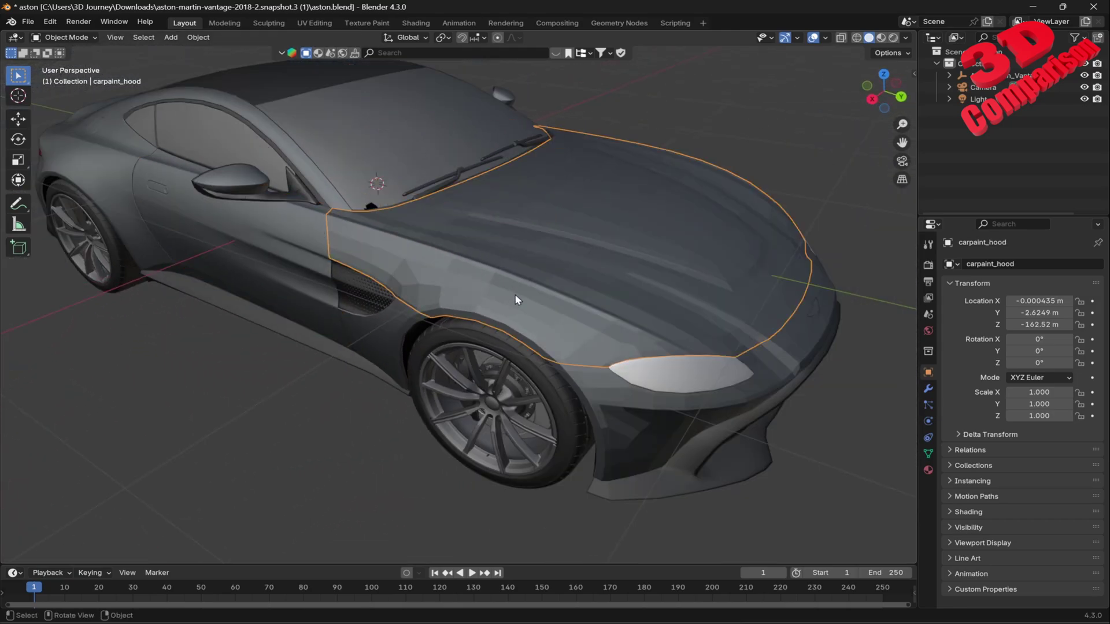
pyautogui.scroll(-1, 451, 277)
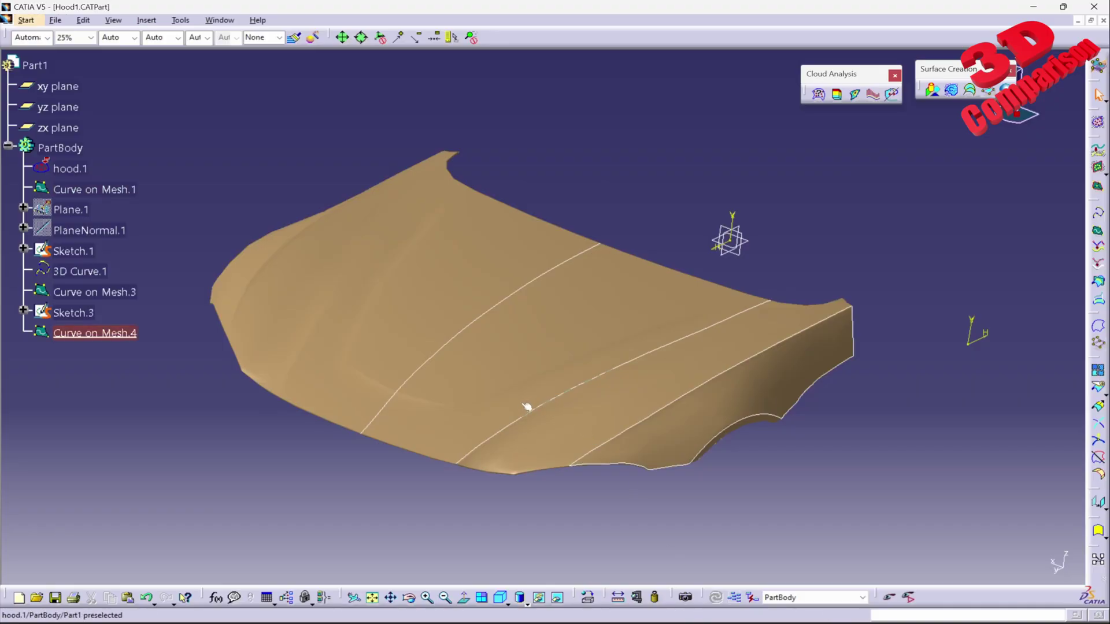
pyautogui.moveTo(514, 389); pyautogui.dragTo(516, 418, button='middle')
pyautogui.click(74, 169)
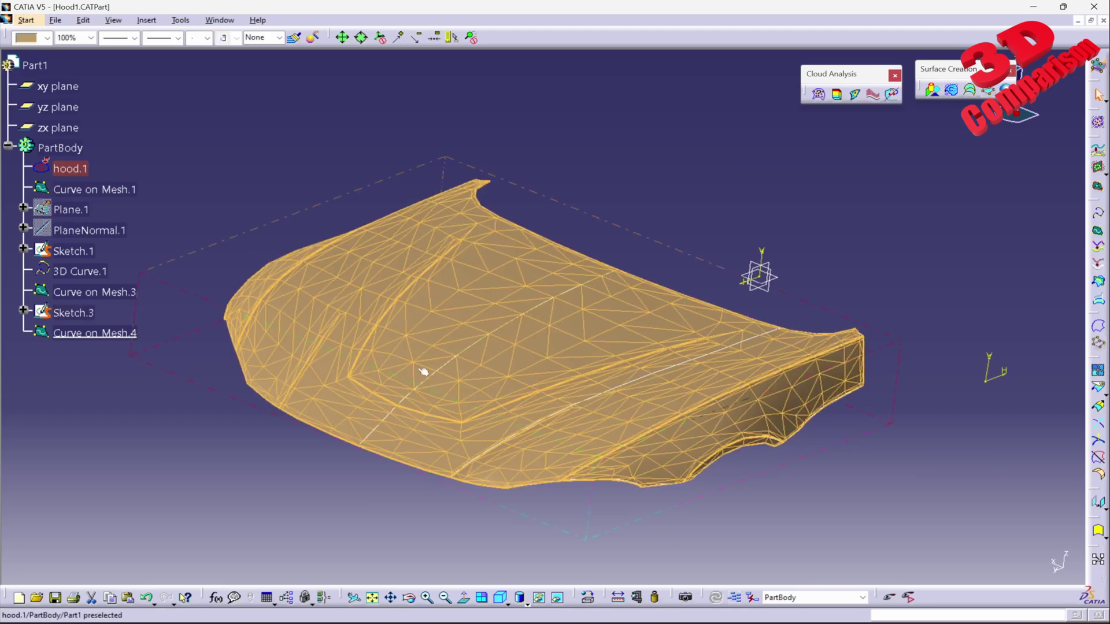
pyautogui.moveTo(522, 334); pyautogui.dragTo(384, 409, button='middle')
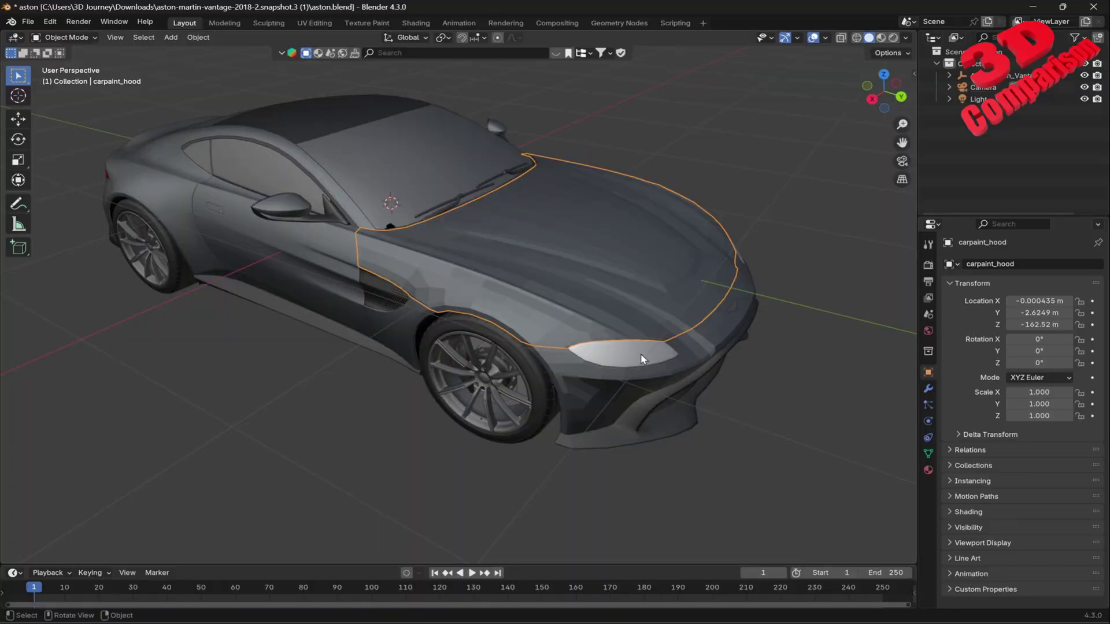
pyautogui.moveTo(616, 246); pyautogui.dragTo(511, 251, button='middle')
pyautogui.scroll(3, 413, 346)
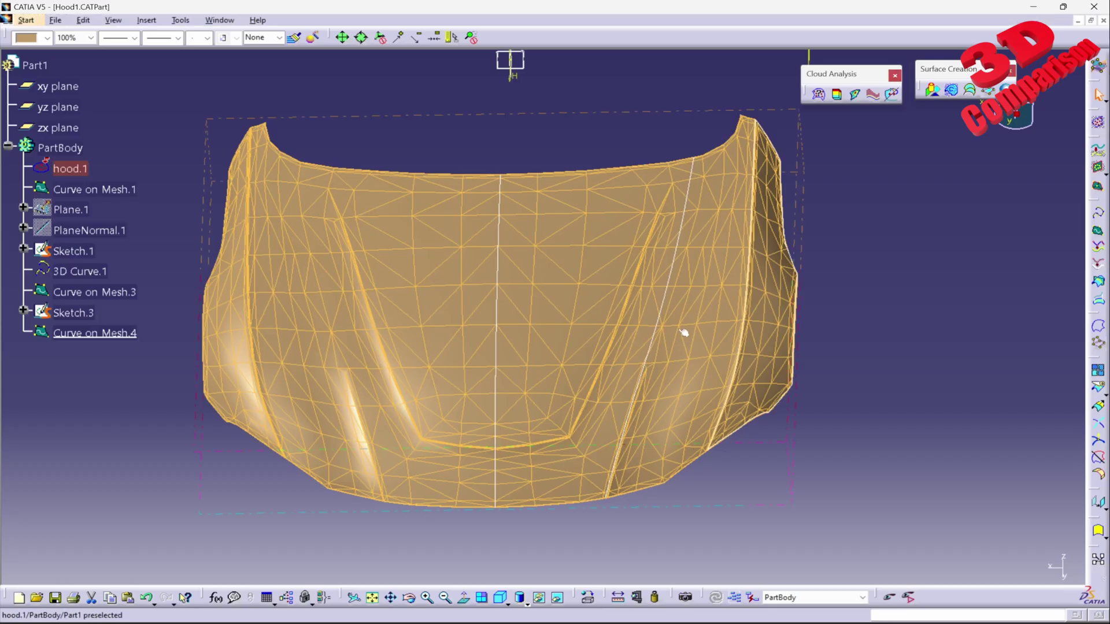
pyautogui.moveTo(869, 442); pyautogui.dragTo(613, 332, button='middle')
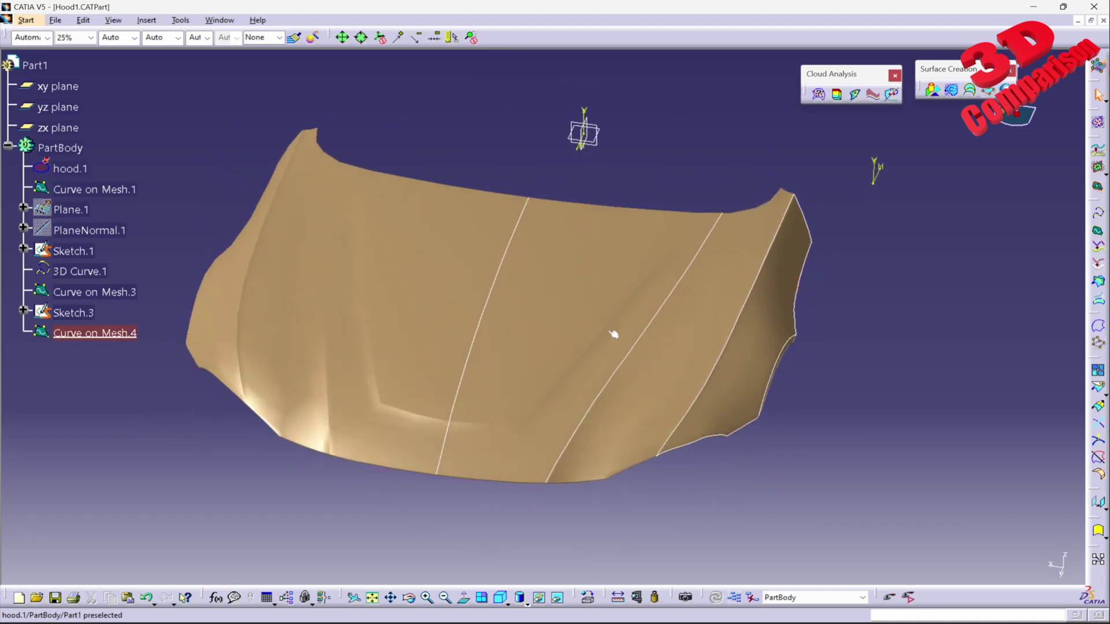
pyautogui.moveTo(524, 353); pyautogui.dragTo(440, 392, button='middle')
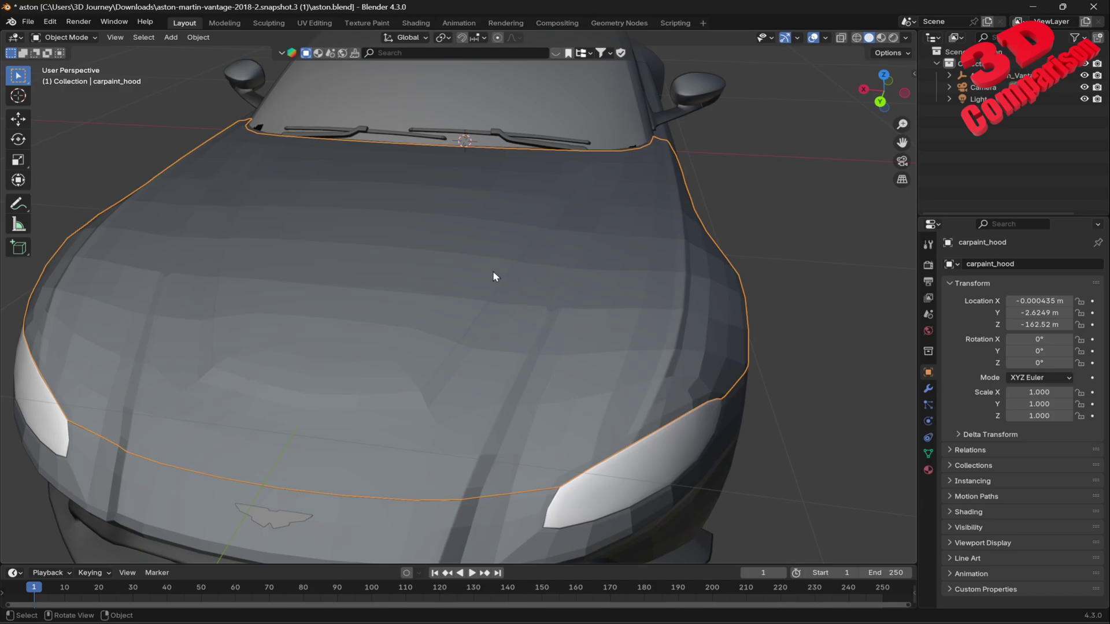
# Step: In Blender, hide the hood and select all the remaining visible car parts
pyautogui.scroll(-5, 495, 271)
pyautogui.moveTo(497, 268); pyautogui.dragTo(253, 131, button='middle')
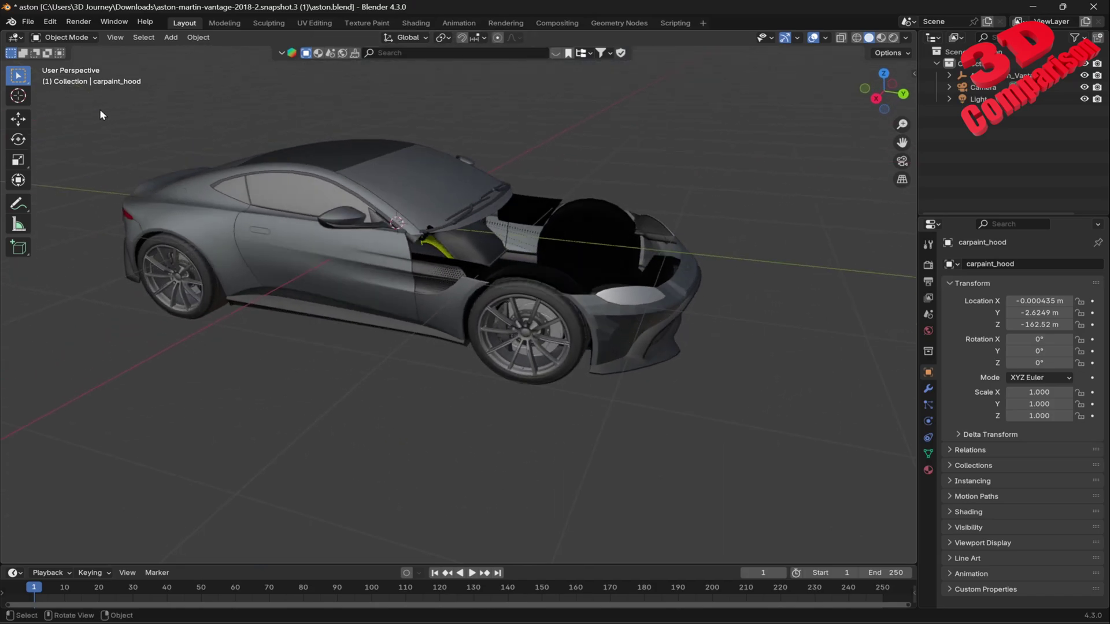
pyautogui.moveTo(100, 111); pyautogui.dragTo(815, 467)
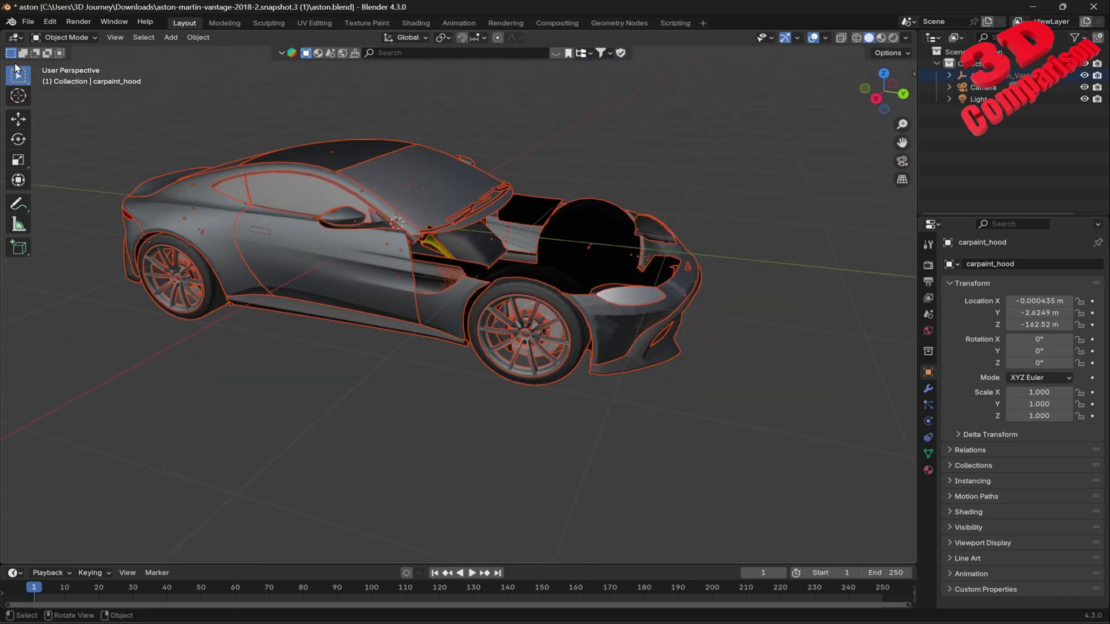
# Step: Export the selected car parts to the Desktop as aston.stl in STL format, with Selection Only enabled
pyautogui.click(30, 21)
pyautogui.moveTo(99, 202)
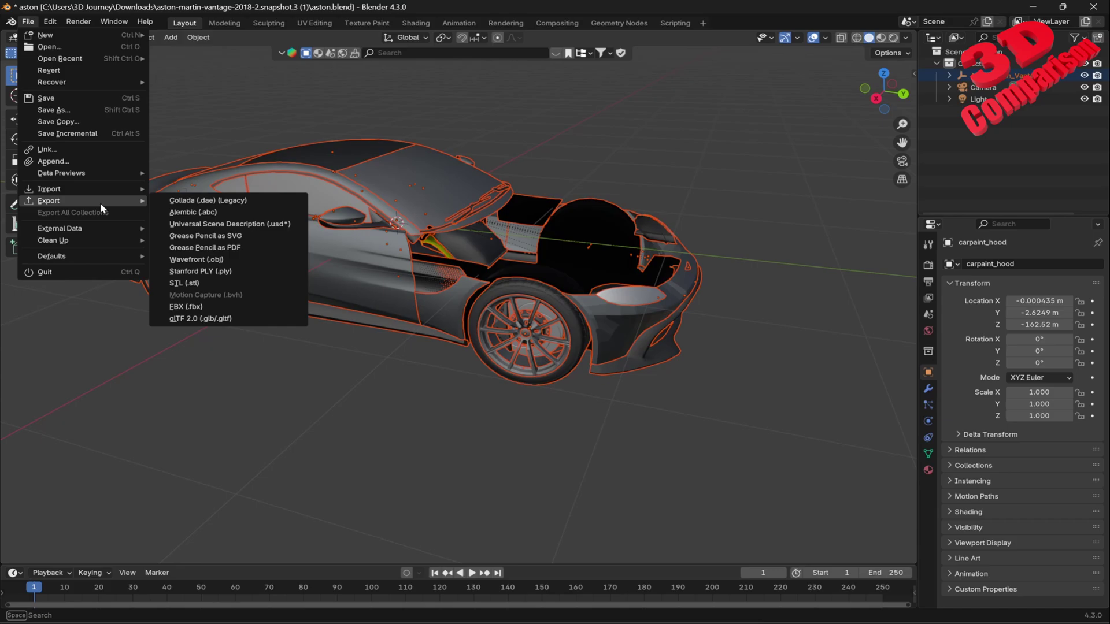
pyautogui.click(220, 283)
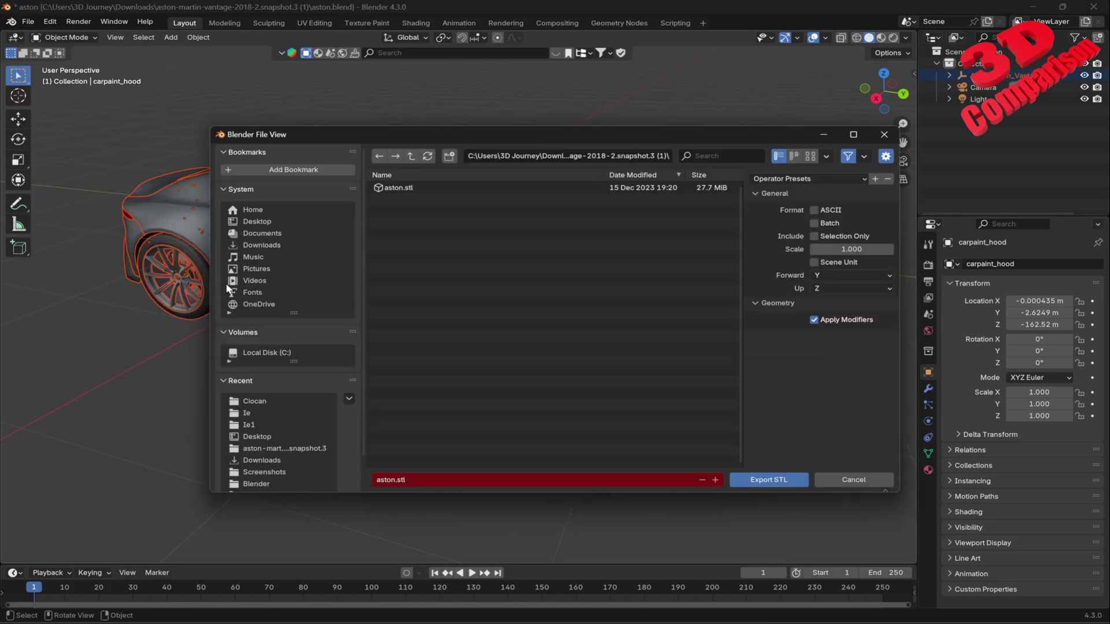
pyautogui.click(264, 220)
pyautogui.click(425, 480)
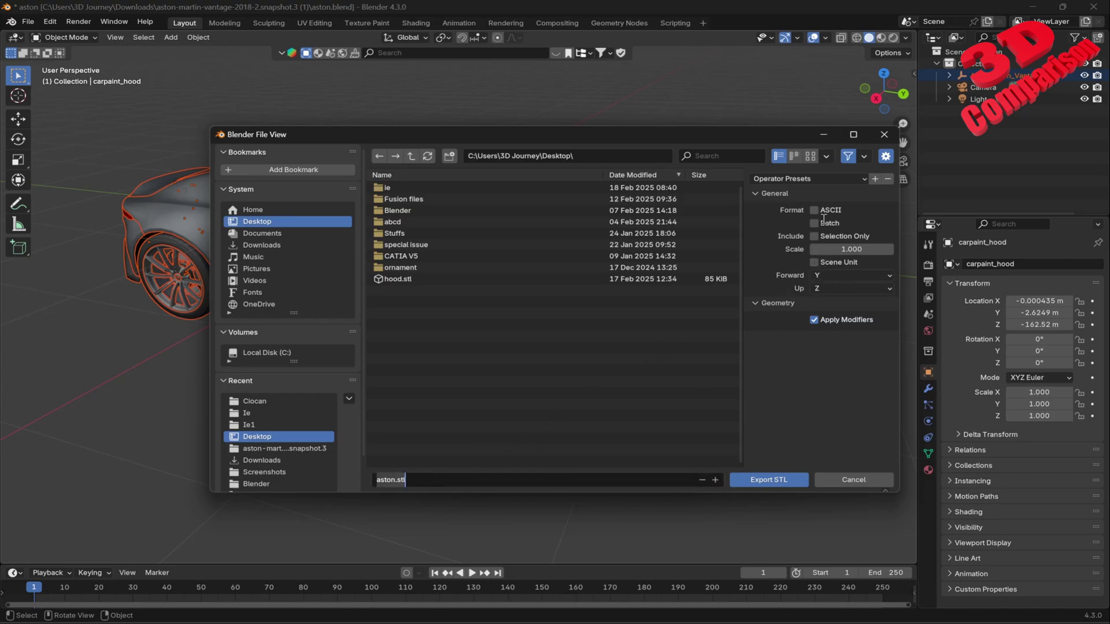
pyautogui.click(818, 236)
pyautogui.click(777, 483)
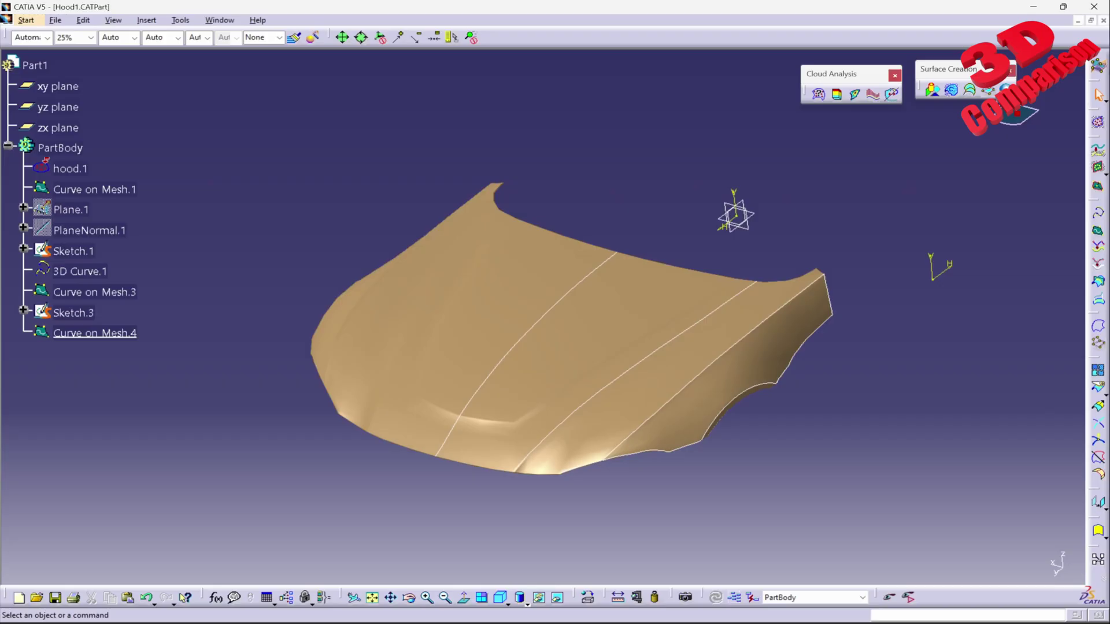
# Step: Switch to CATIA V5, change to the Shape workbench with the Cloud Edition tools, and start a mesh import
pyautogui.click(26, 19)
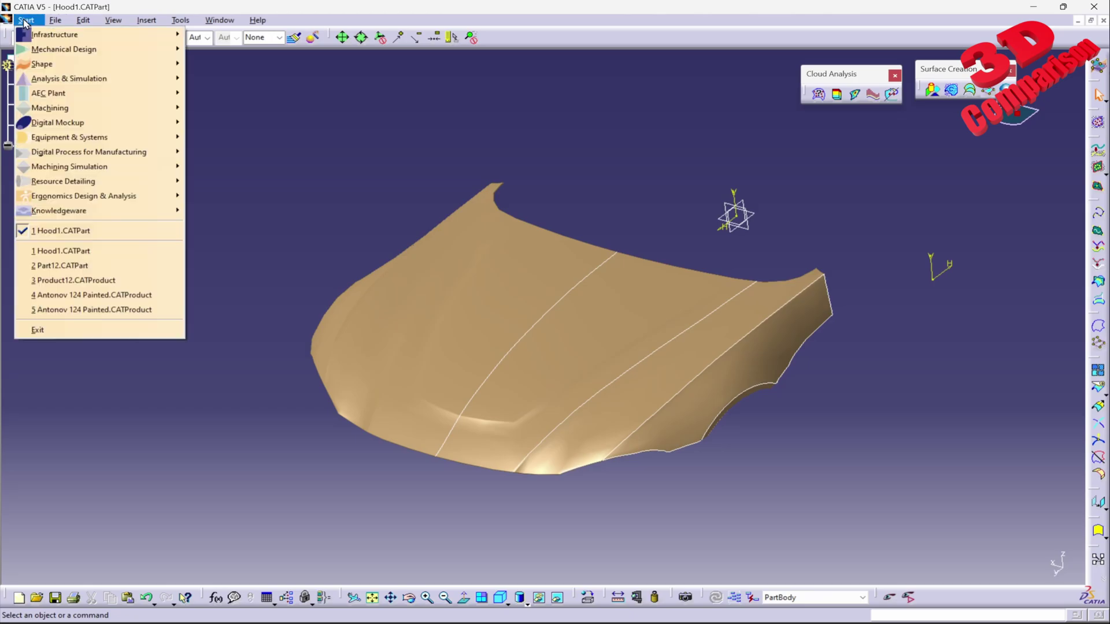
pyautogui.moveTo(58, 63)
pyautogui.click(272, 122)
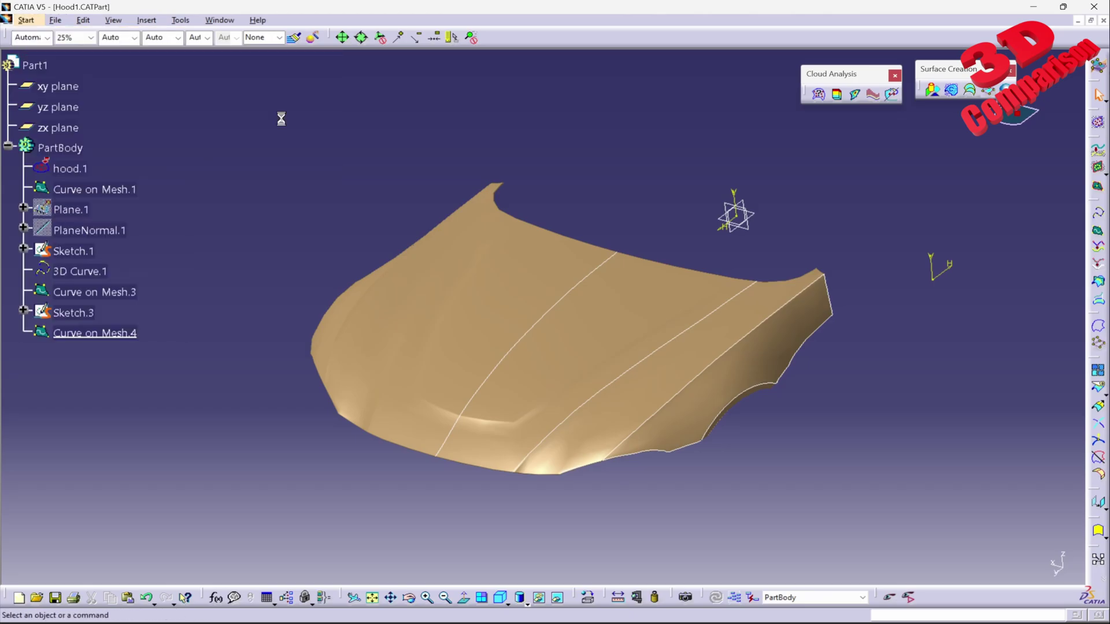
pyautogui.click(1094, 140)
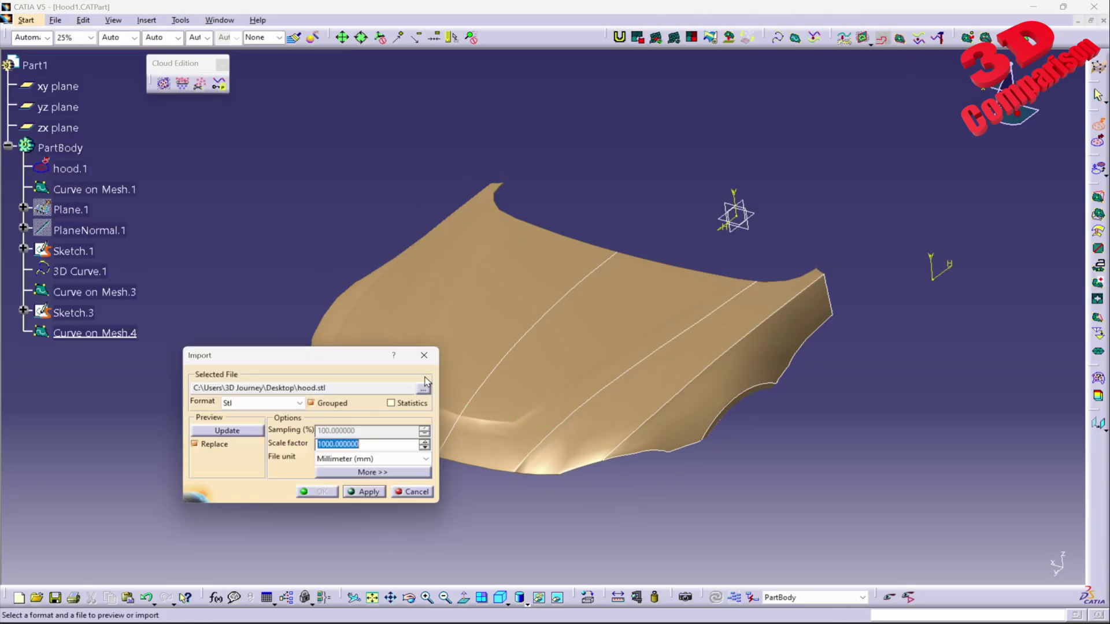
# Step: Import aston.stl from the Desktop in Stl format with a scale factor of 1000 and millimetre file units
pyautogui.click(422, 389)
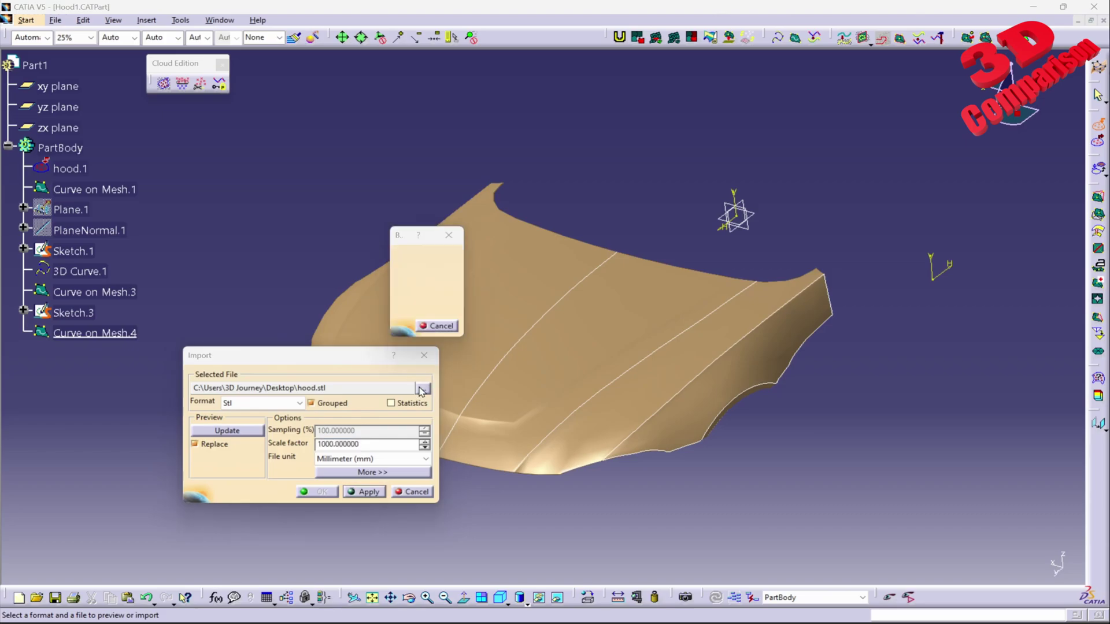
pyautogui.click(700, 409)
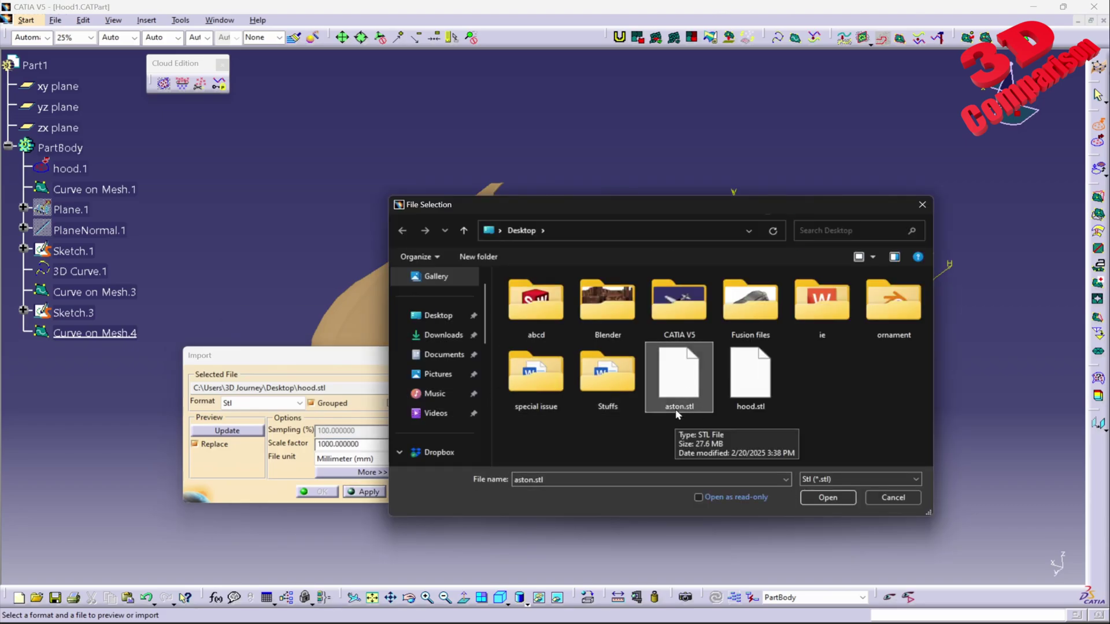
pyautogui.click(828, 497)
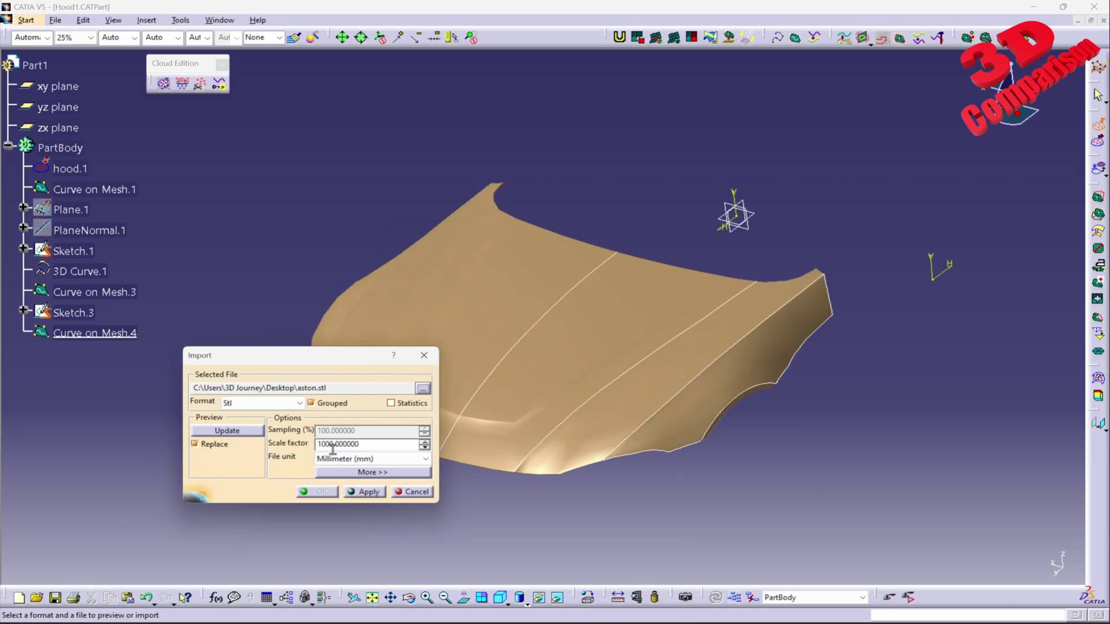
pyautogui.click(374, 492)
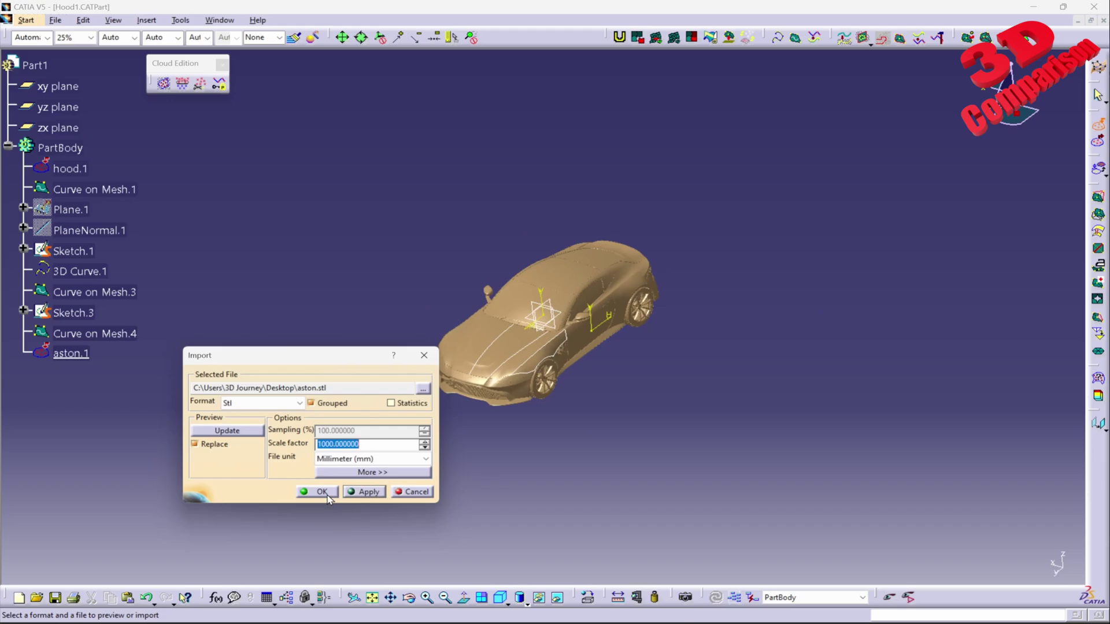
pyautogui.click(322, 493)
# Step: Recolour the imported aston.1 car mesh light blue to distinguish it from the hood, and clear the selection
pyautogui.moveTo(555, 451); pyautogui.dragTo(543, 270, button='middle')
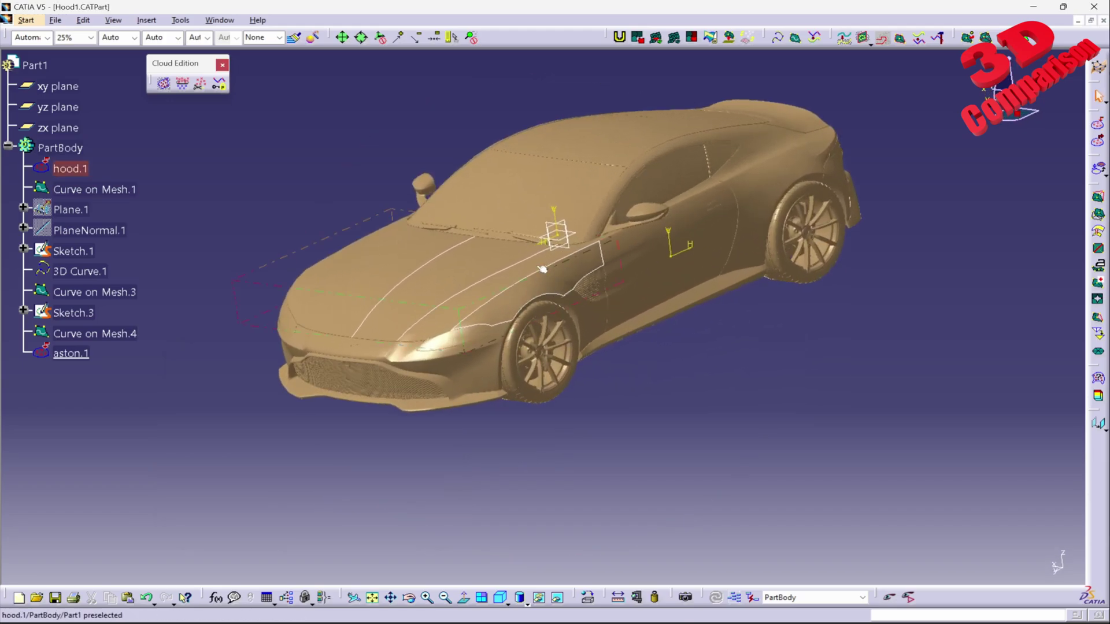
pyautogui.click(82, 355)
pyautogui.click(47, 37)
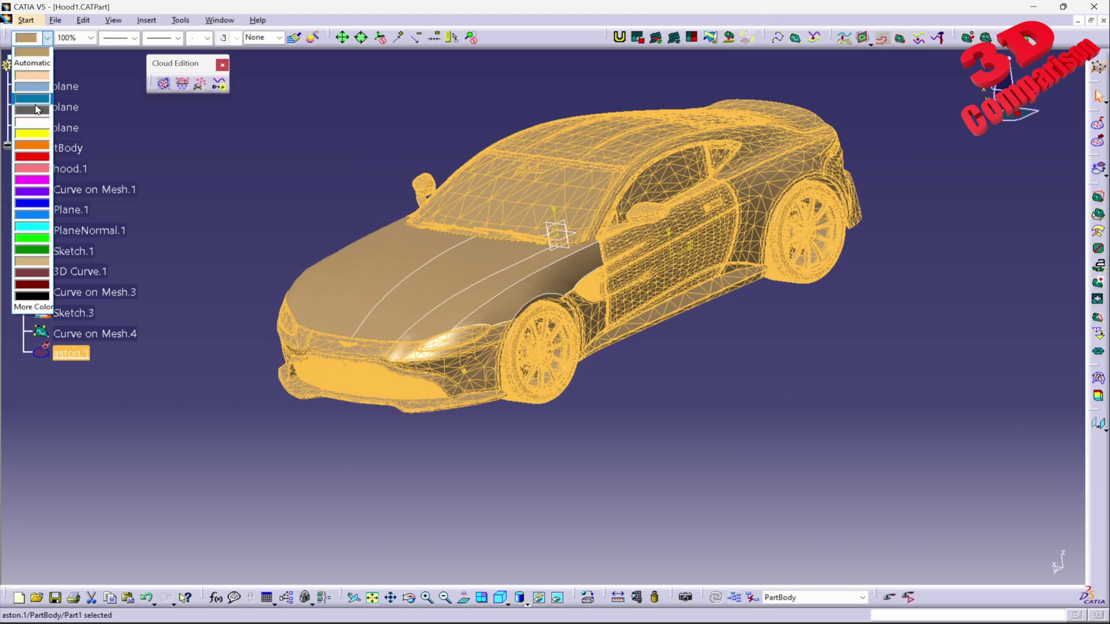
pyautogui.click(32, 87)
pyautogui.click(191, 191)
pyautogui.moveTo(483, 384); pyautogui.dragTo(517, 317, button='middle')
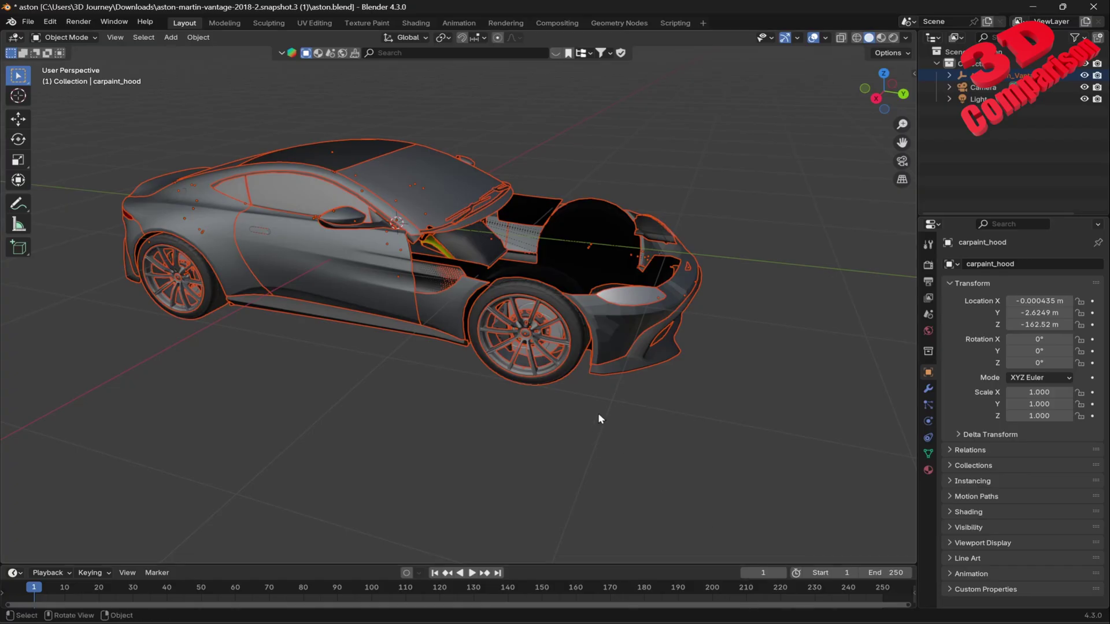
# Step: Switch to Blender, deselect the car parts and select the front bumper
pyautogui.click(601, 387)
pyautogui.moveTo(601, 387); pyautogui.dragTo(552, 366, button='middle')
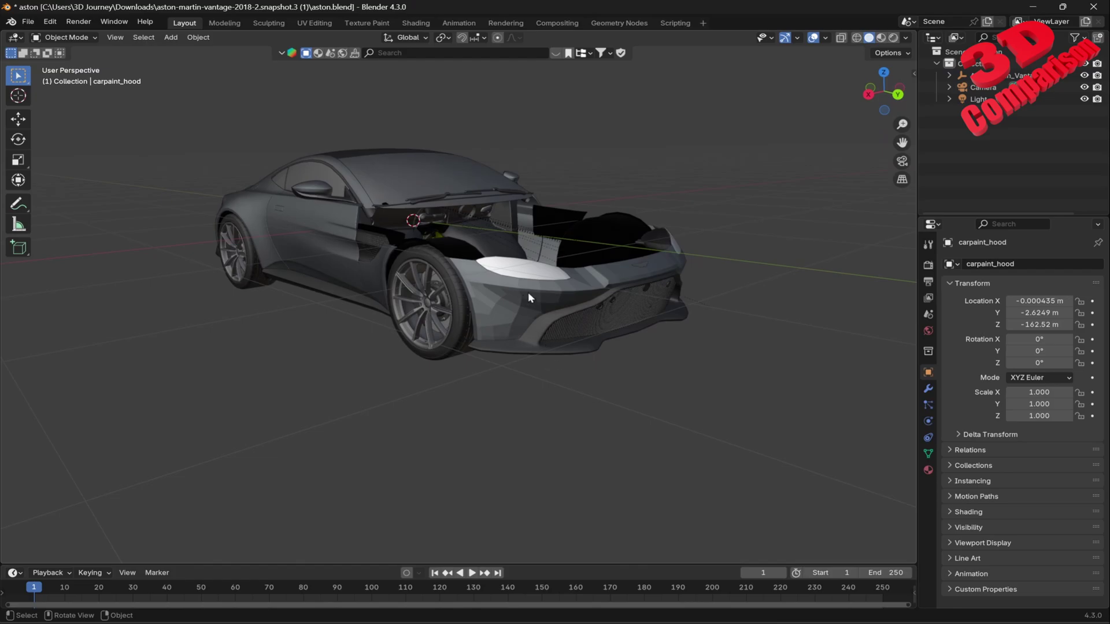
pyautogui.scroll(3, 529, 292)
pyautogui.click(545, 271)
# Step: Try Shade Smooth and Shade Auto Smooth on the front bumper, and remove the added smoothing modifier
pyautogui.rightClick(562, 314)
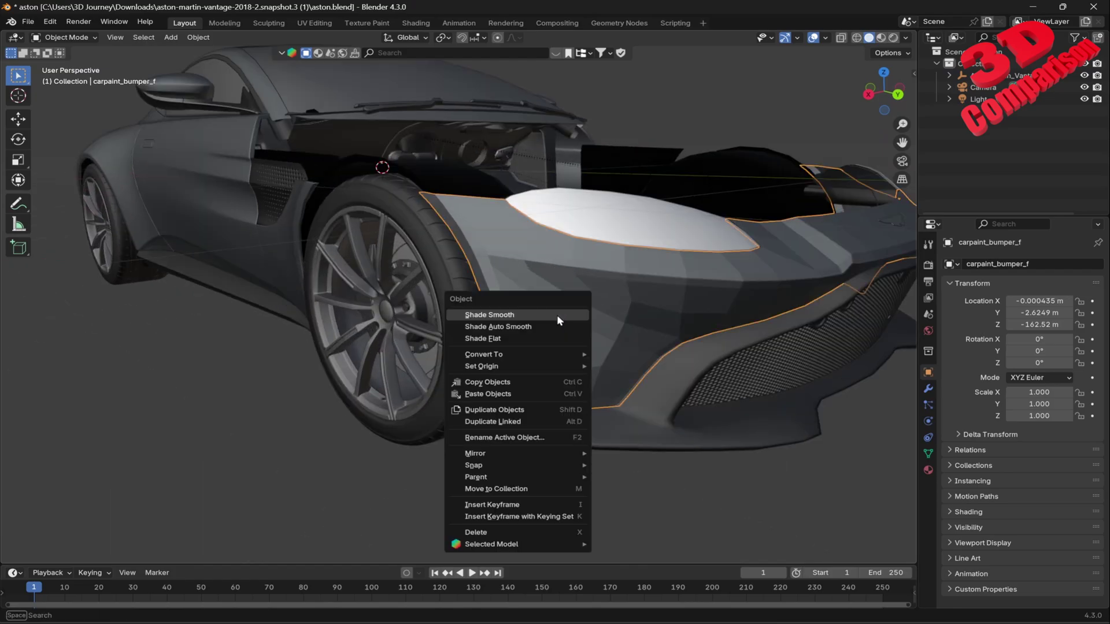
pyautogui.click(557, 314)
pyautogui.rightClick(557, 317)
pyautogui.click(547, 320)
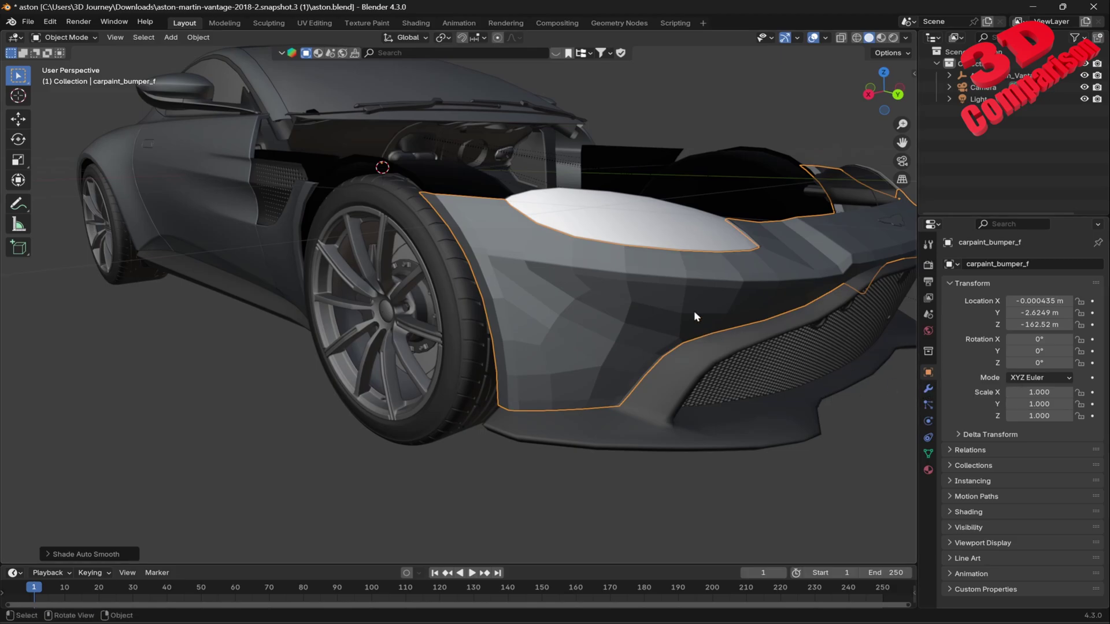
pyautogui.click(929, 389)
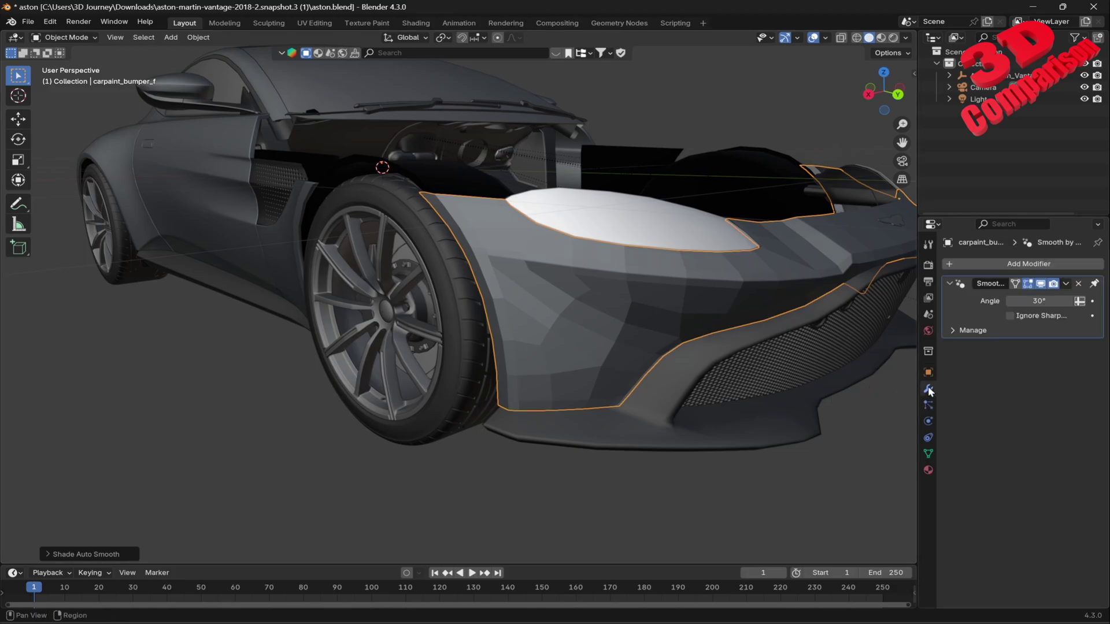
pyautogui.click(1081, 284)
# Step: Add a Subdivision Surface modifier to the front bumper and set its viewport level to 6
pyautogui.click(1026, 266)
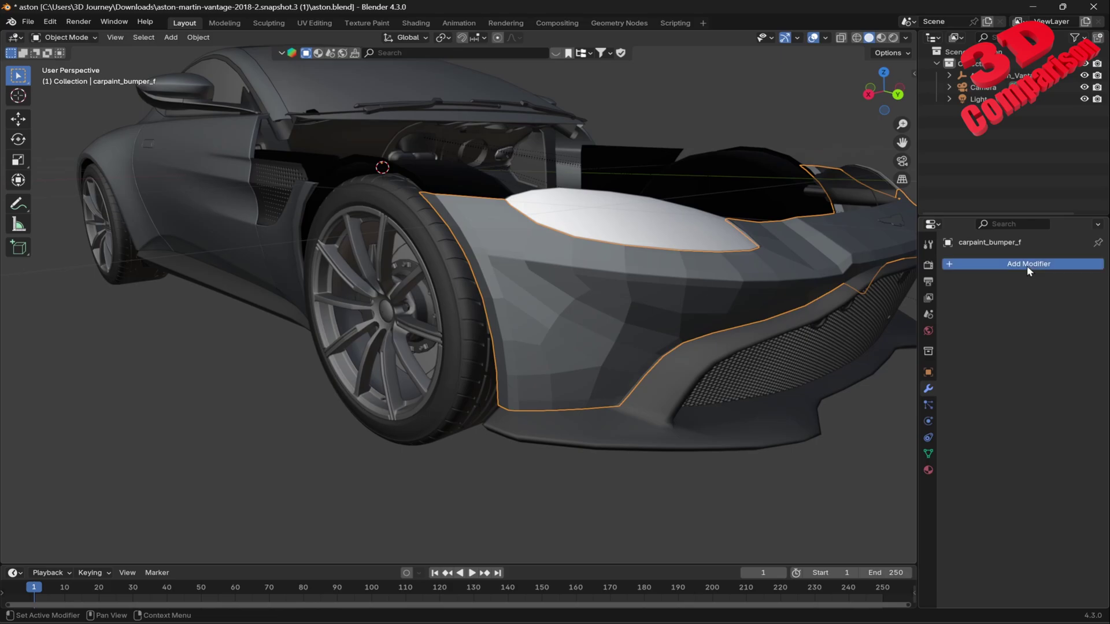
pyautogui.press('space')
pyautogui.write('sub')
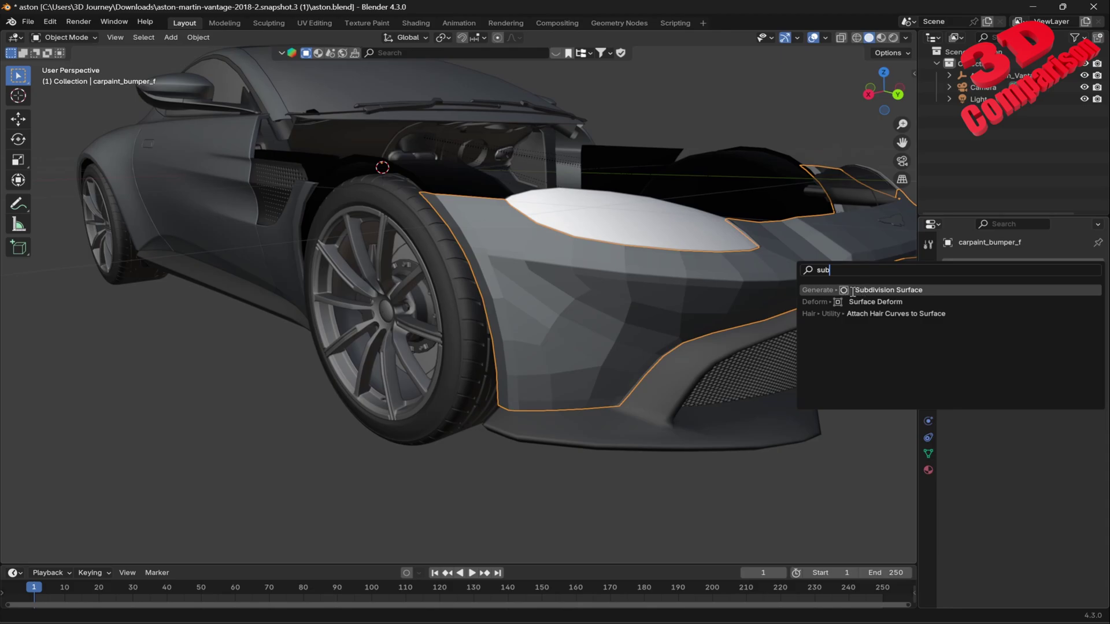
pyautogui.click(883, 291)
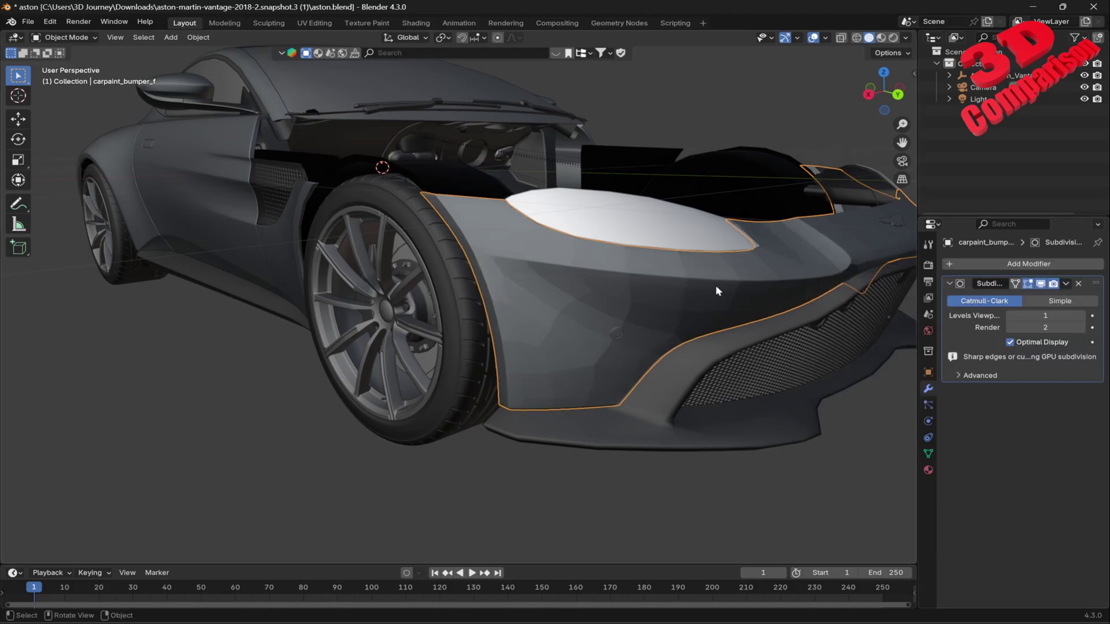
pyautogui.click(1083, 315)
pyautogui.click(1082, 316)
pyautogui.click(1083, 316)
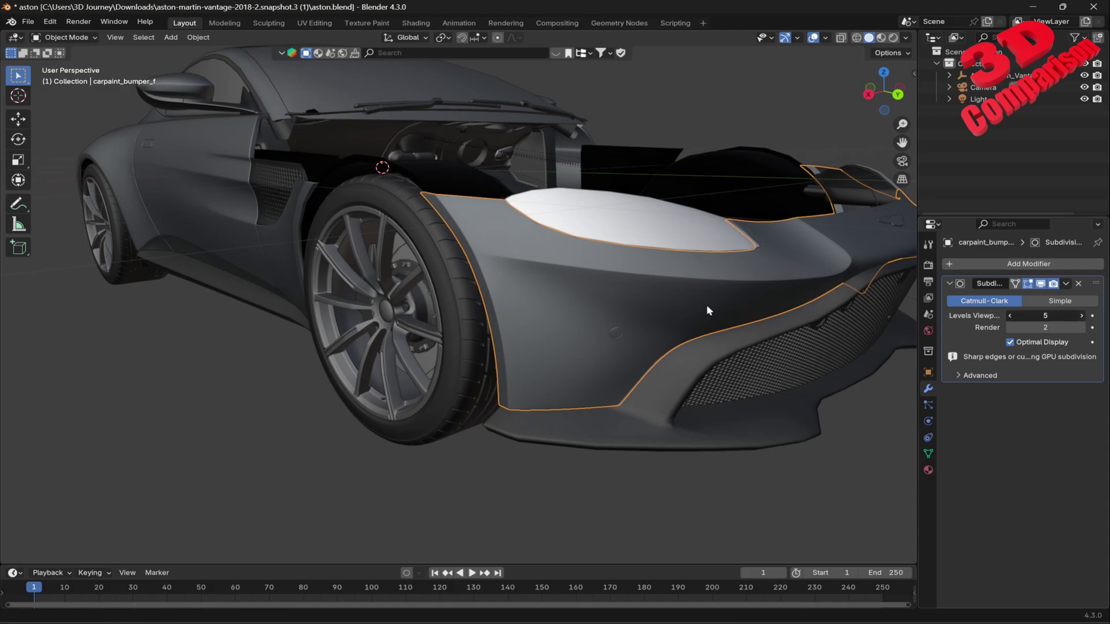
pyautogui.moveTo(706, 304); pyautogui.dragTo(662, 301, button='middle')
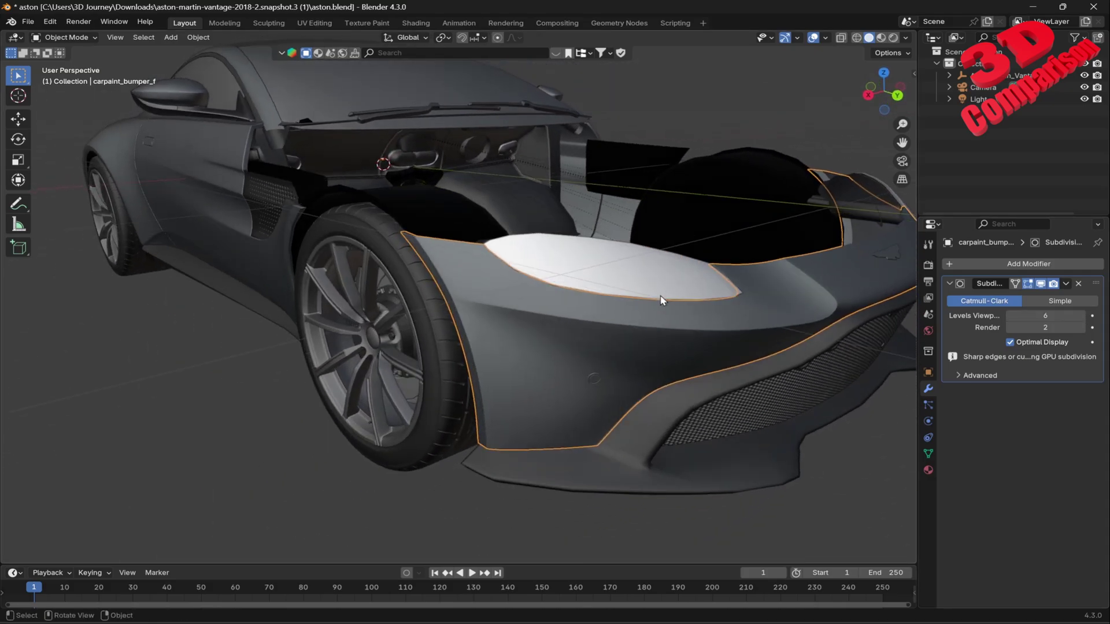
# Step: Check the subdivided bumper in wireframe and solid shading, and apply its Subdivision modifier
pyautogui.click(856, 38)
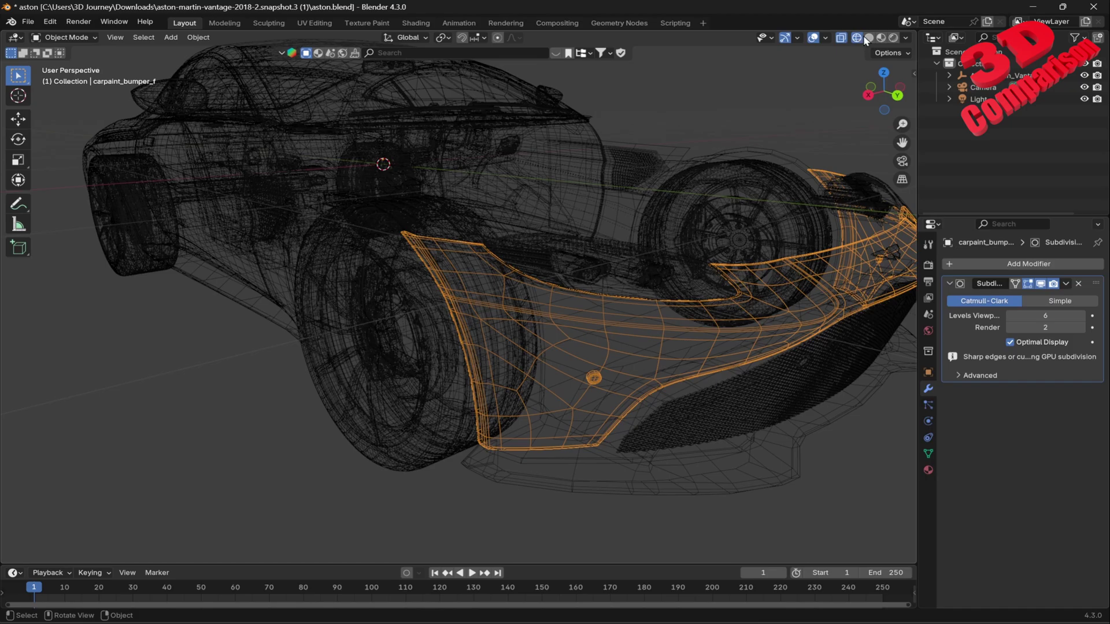
pyautogui.click(868, 38)
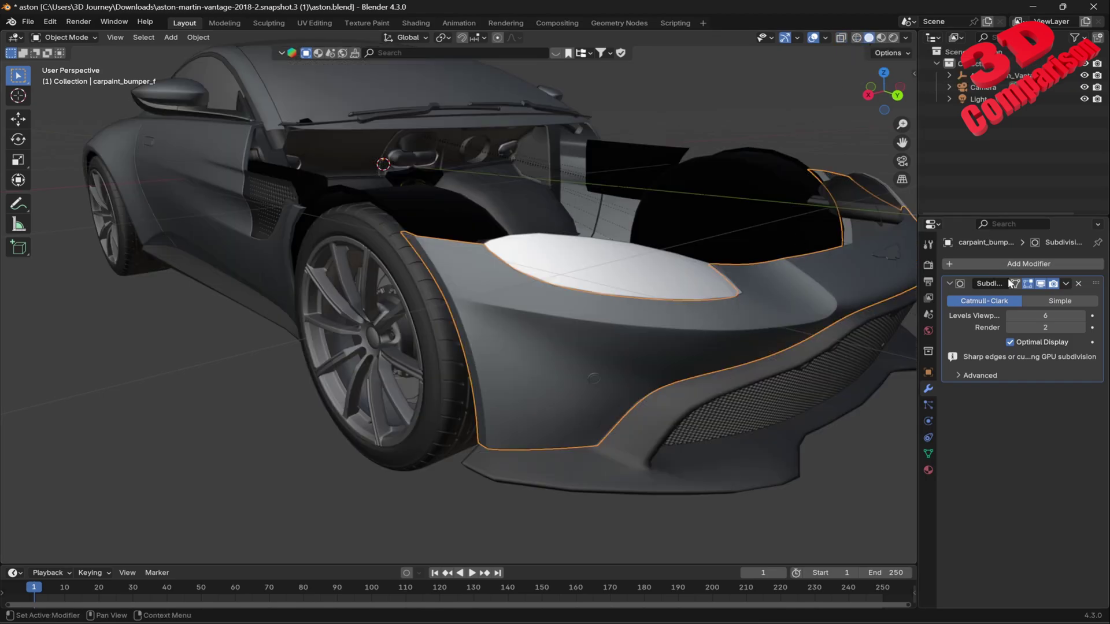
pyautogui.scroll(4, 601, 328)
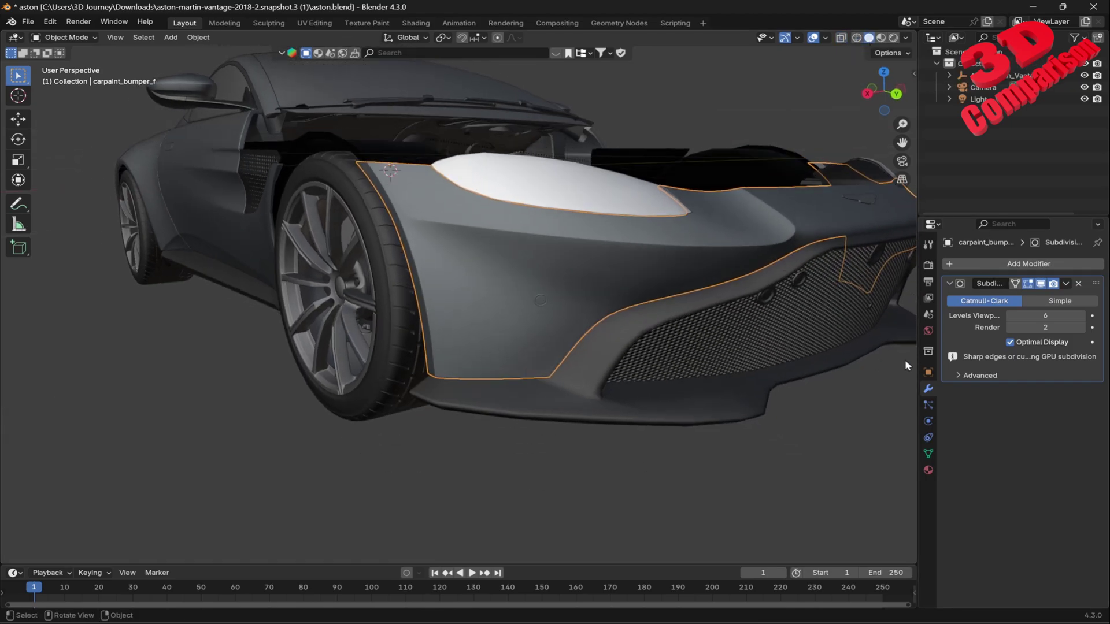
pyautogui.click(1066, 283)
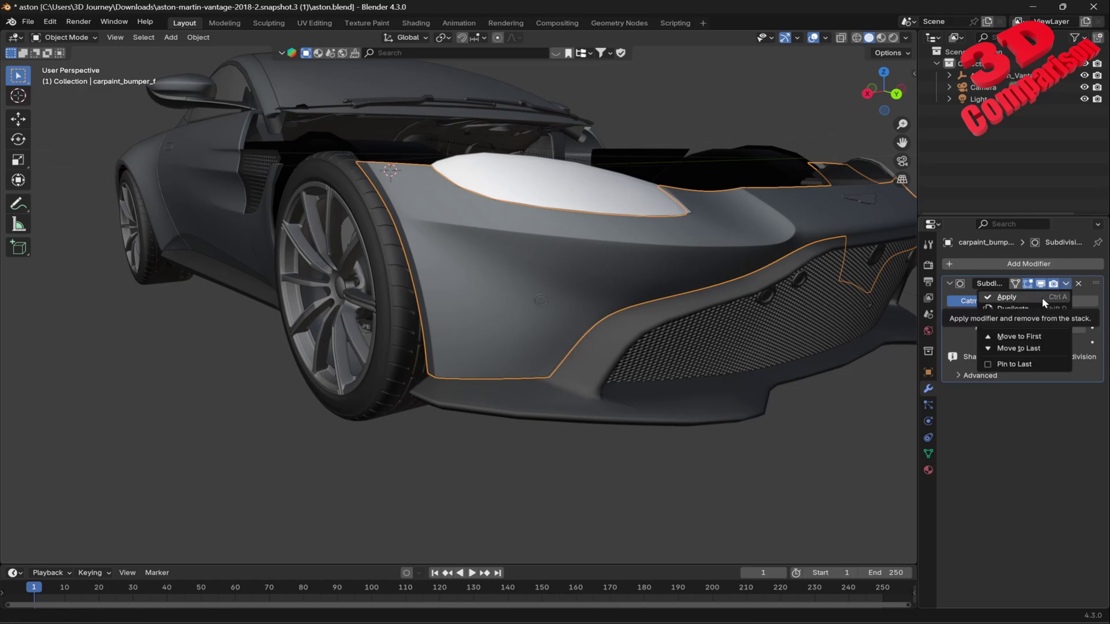
pyautogui.click(1041, 298)
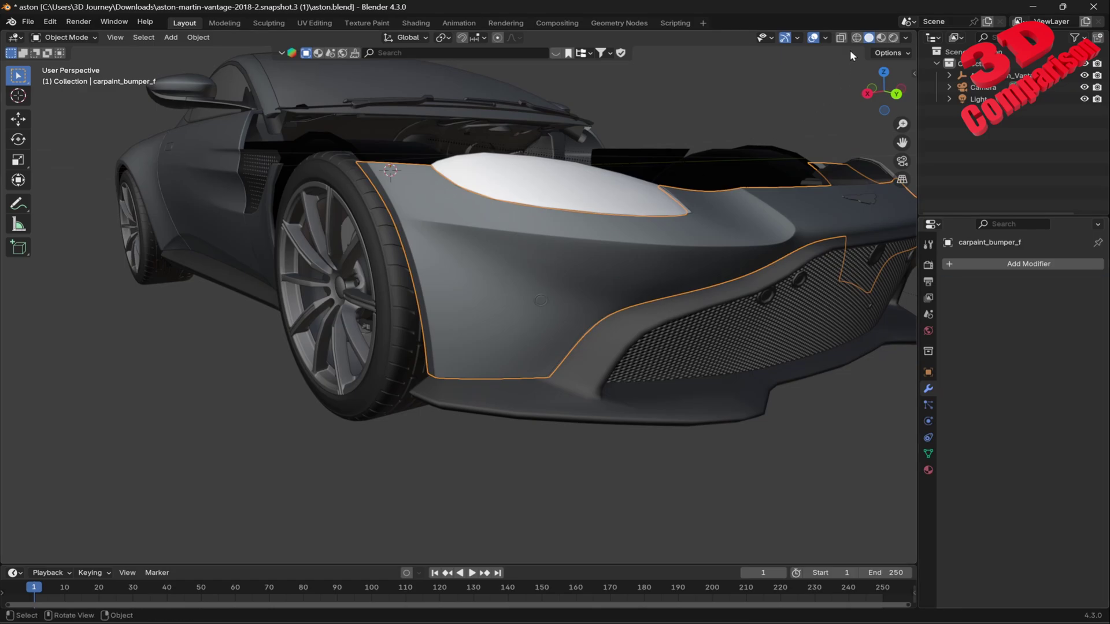
# Step: Examine the mesh density of the front bumper in wireframe display, and return to solid shading
pyautogui.click(856, 37)
pyautogui.scroll(10, 541, 300)
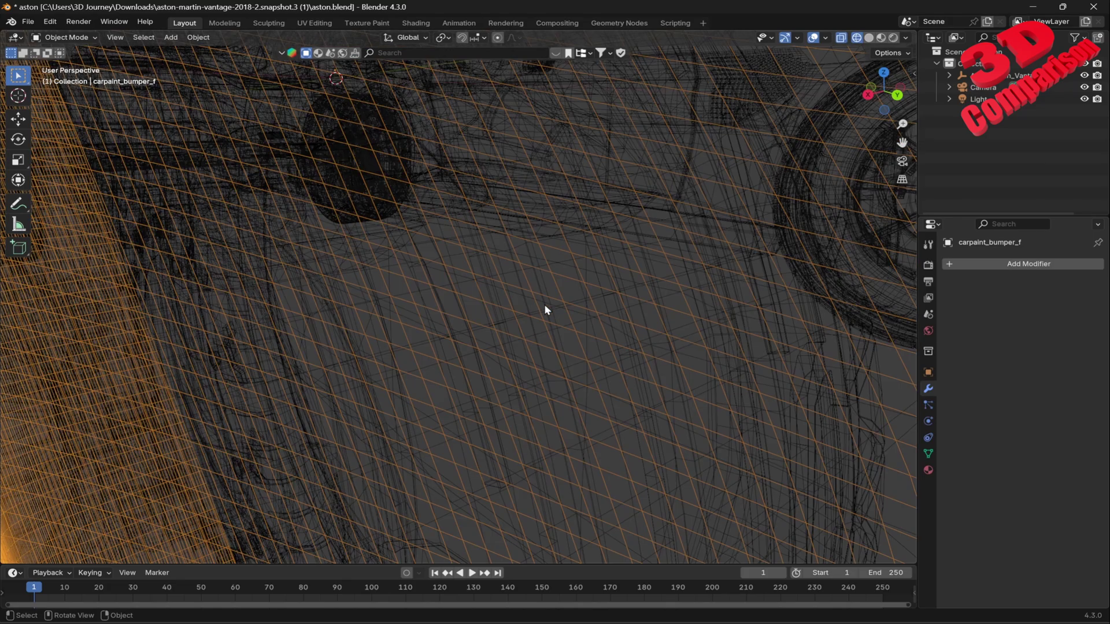
pyautogui.scroll(-10, 546, 303)
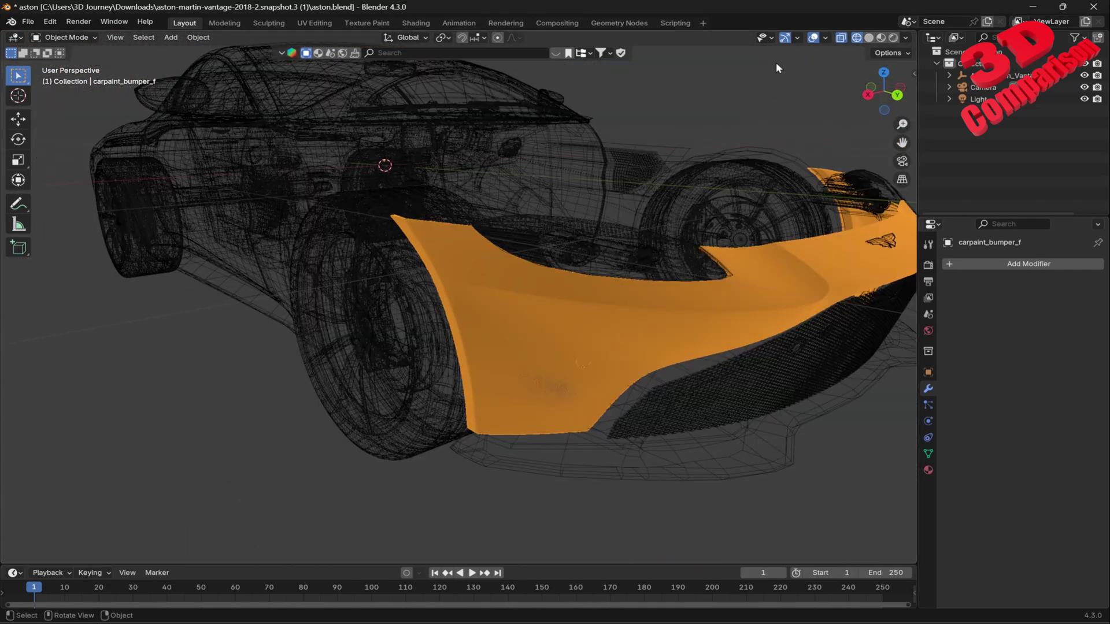
pyautogui.click(868, 37)
# Step: Switch to CATIA V5 and examine the hood and the imported car mesh around the front end
pyautogui.moveTo(557, 254); pyautogui.dragTo(634, 460, button='middle')
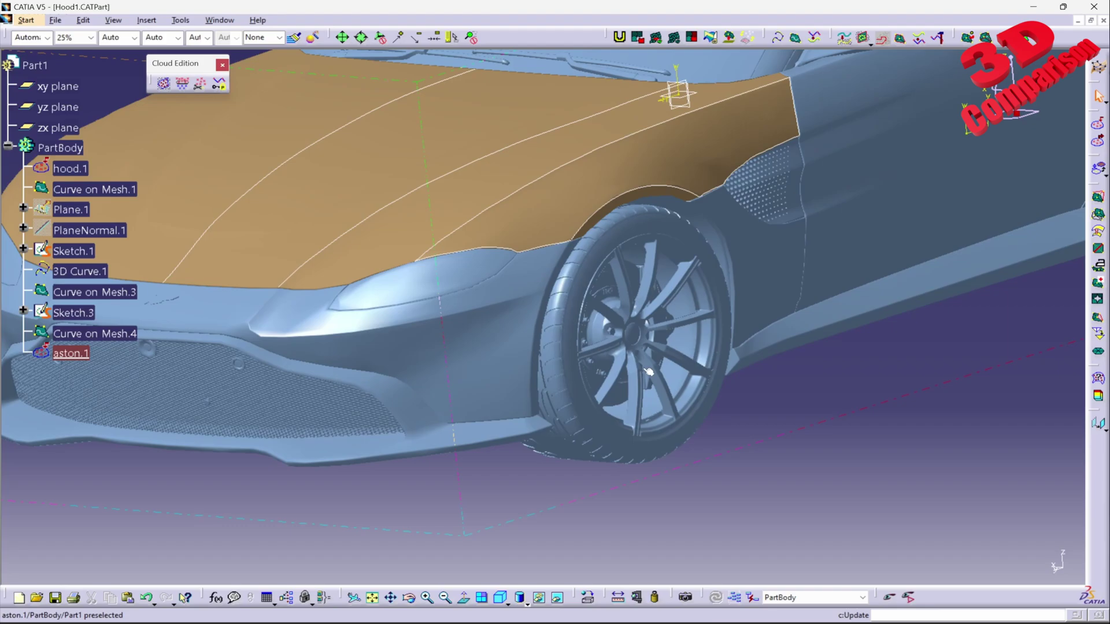
pyautogui.moveTo(518, 329); pyautogui.dragTo(669, 395, button='middle')
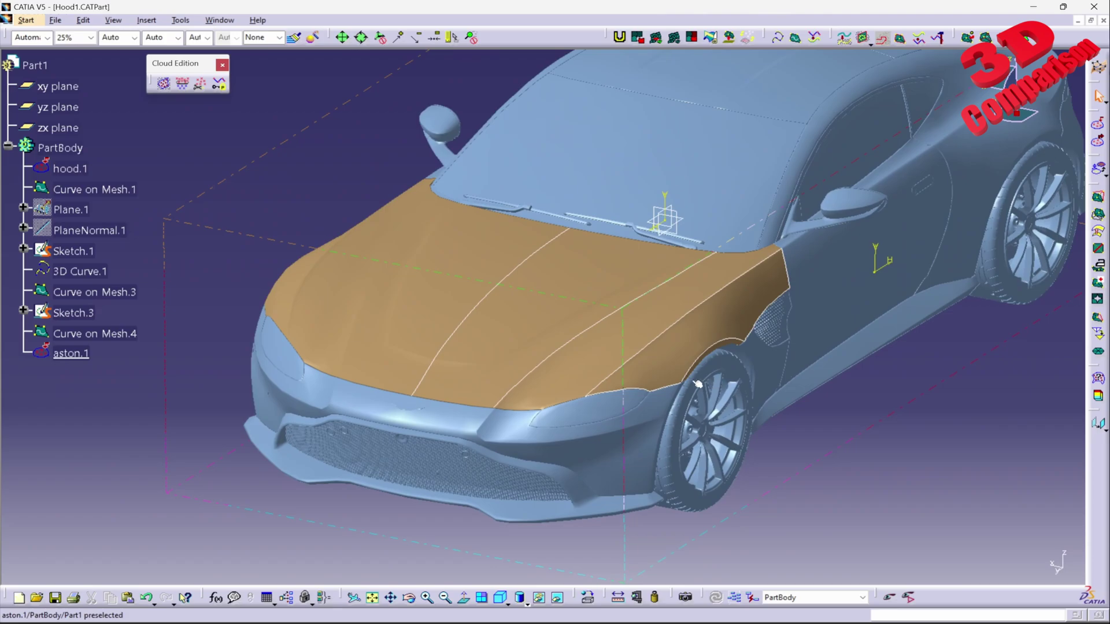
pyautogui.moveTo(670, 390); pyautogui.dragTo(613, 335, button='middle')
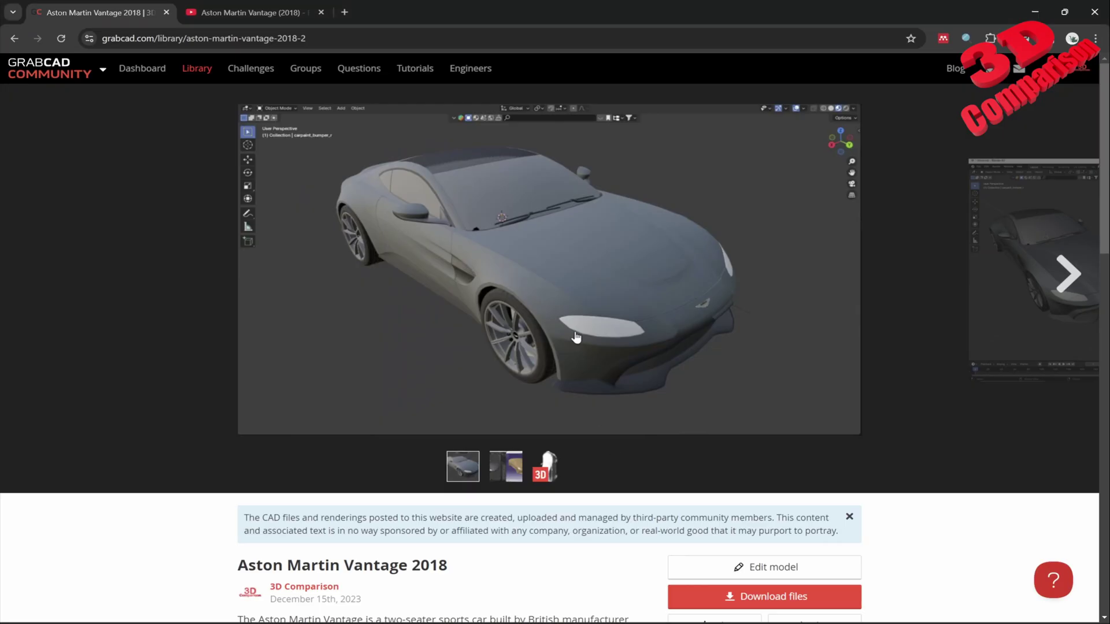
# Step: Switch to the browser and skim the YouTube video "Aston Martin Vantage (2018) - Blender to CATIA V5", examining the STL import and the resulting car mesh
pyautogui.click(242, 13)
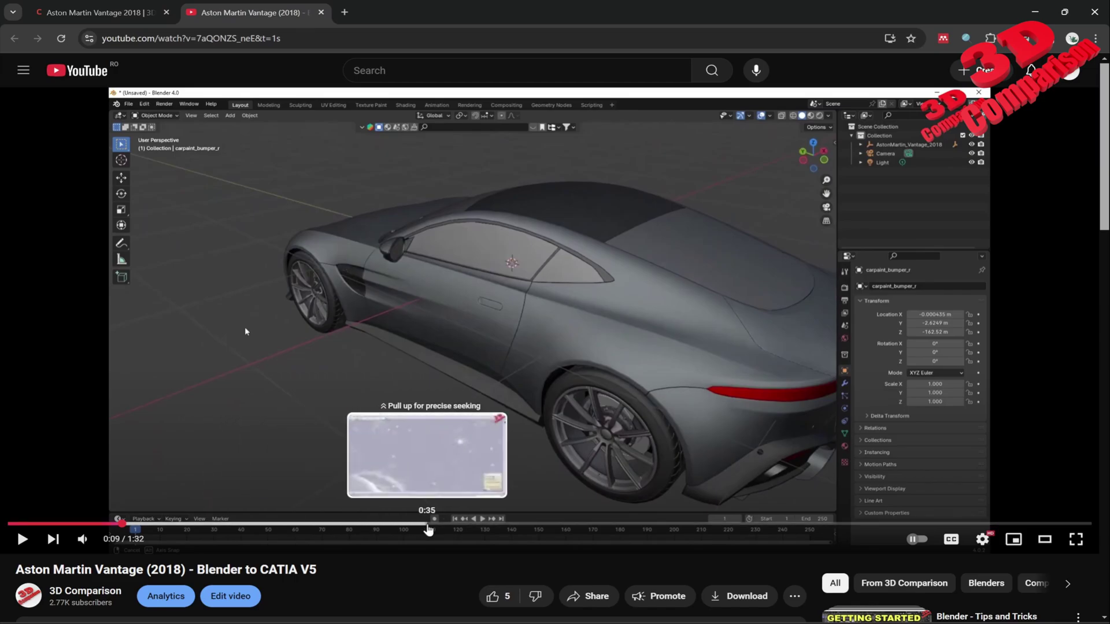
pyautogui.click(427, 523)
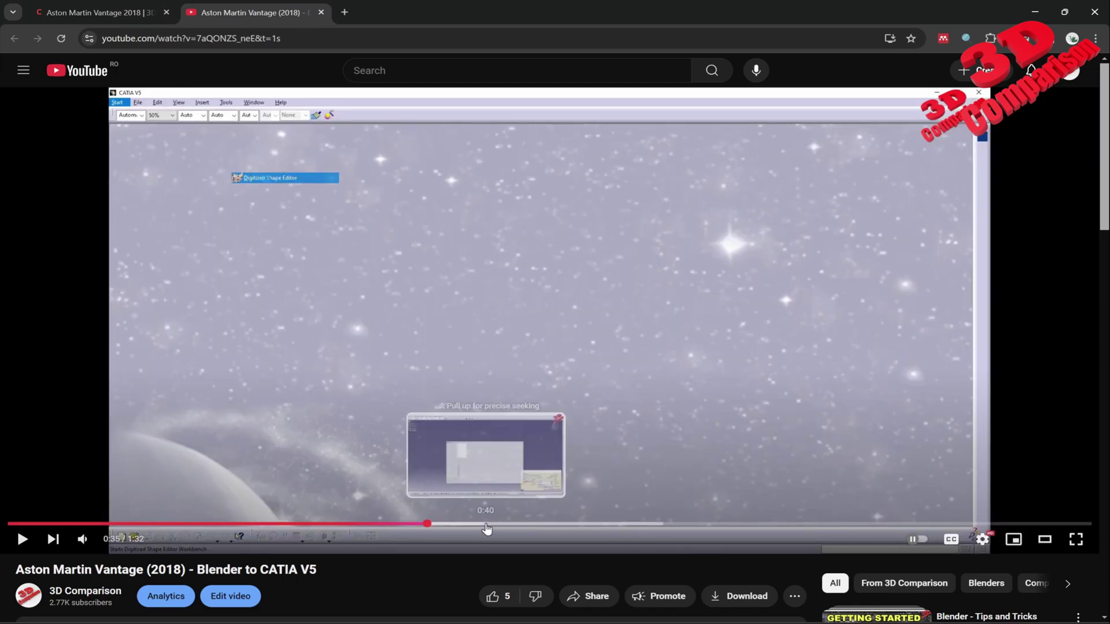
pyautogui.click(488, 525)
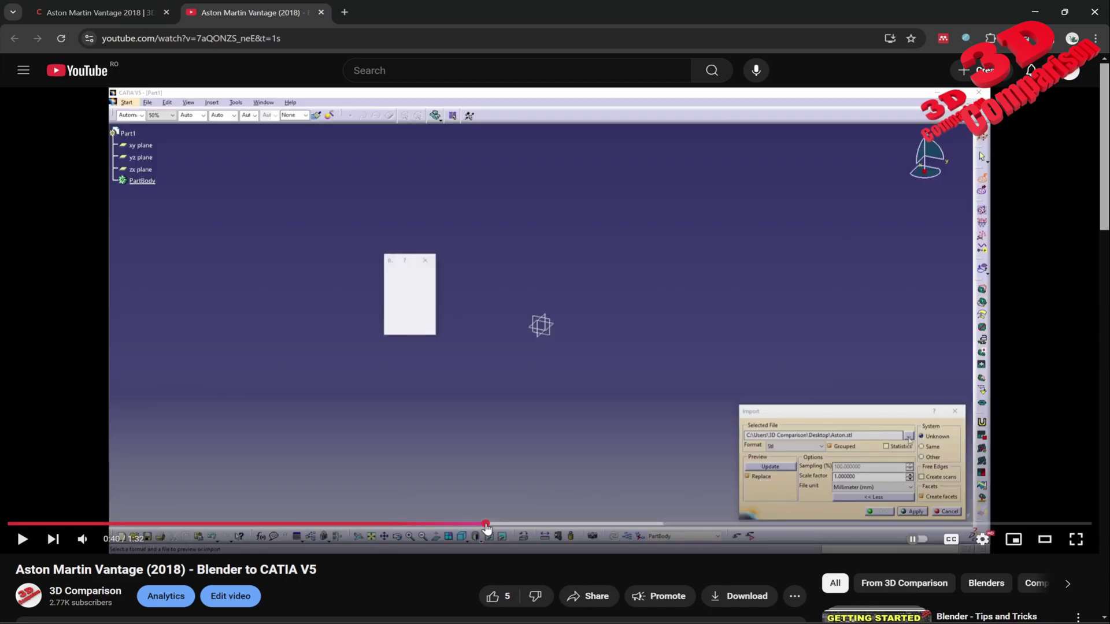
pyautogui.click(532, 524)
pyautogui.click(586, 524)
pyautogui.click(640, 524)
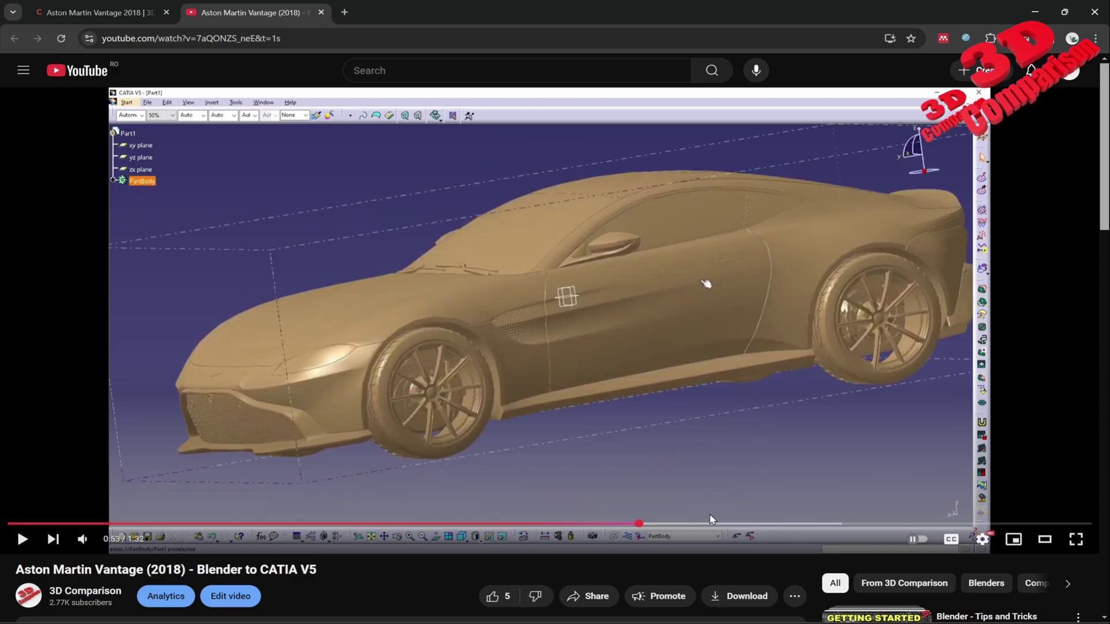
pyautogui.click(712, 524)
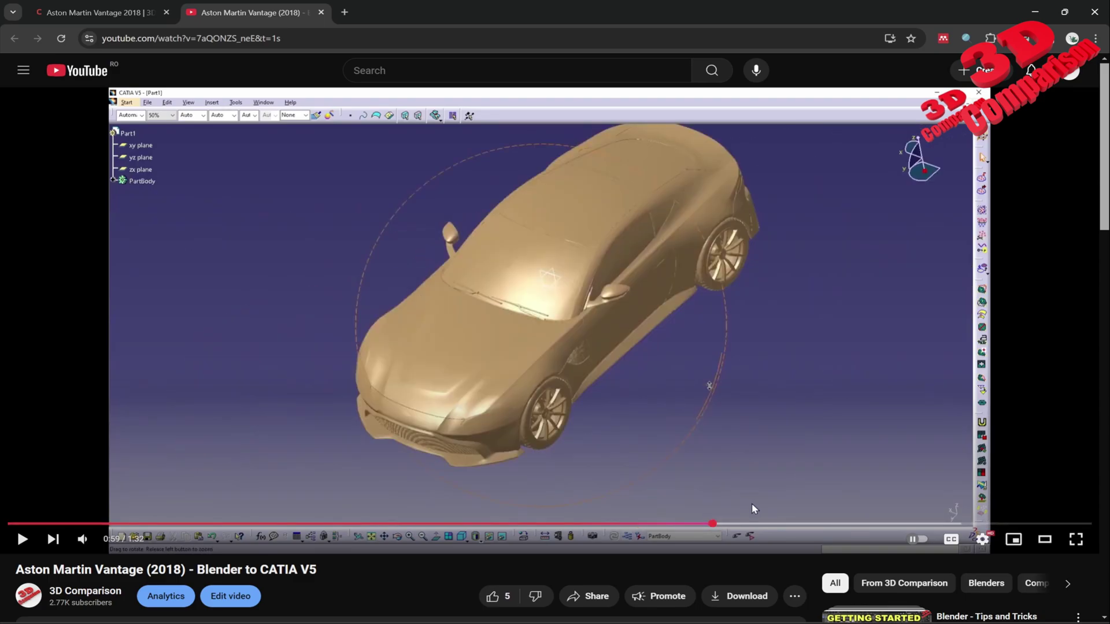
pyautogui.click(757, 523)
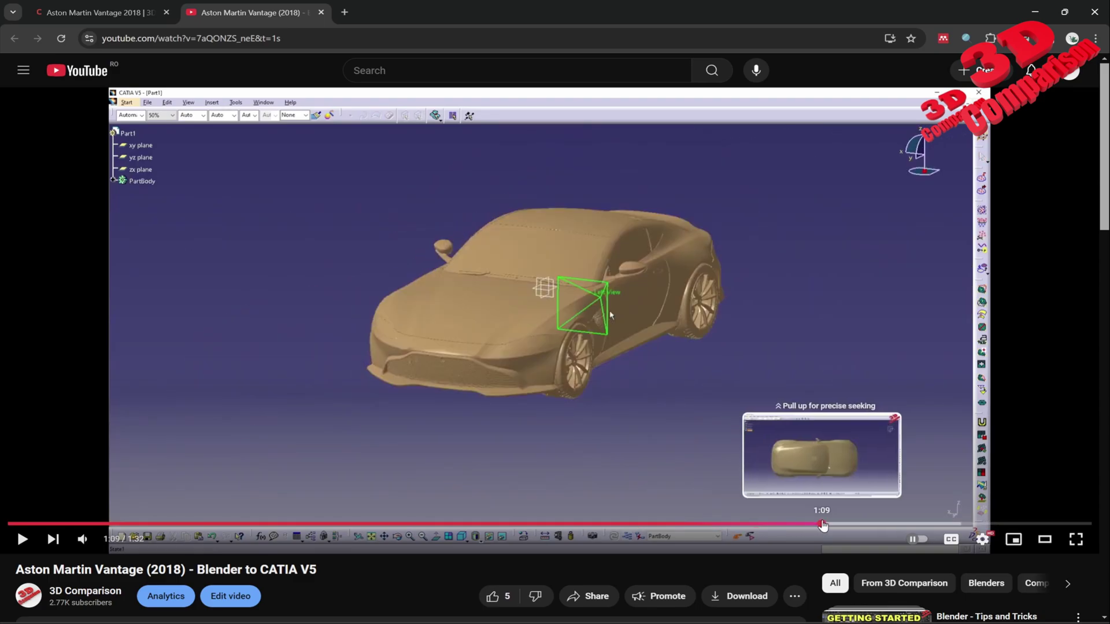
pyautogui.click(827, 524)
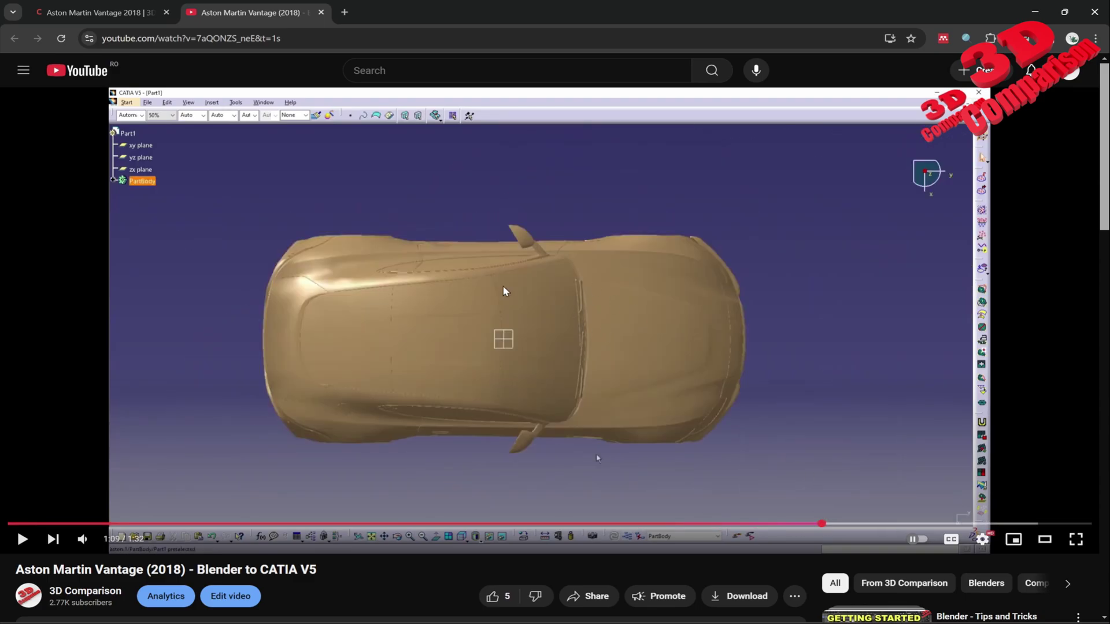
pyautogui.click(906, 524)
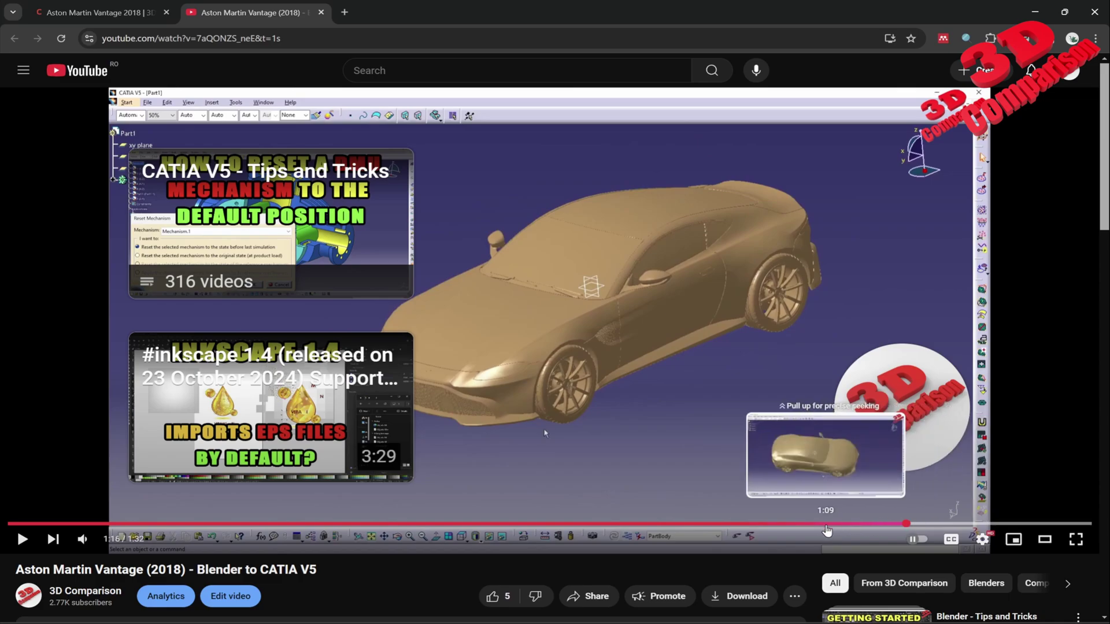
pyautogui.click(827, 526)
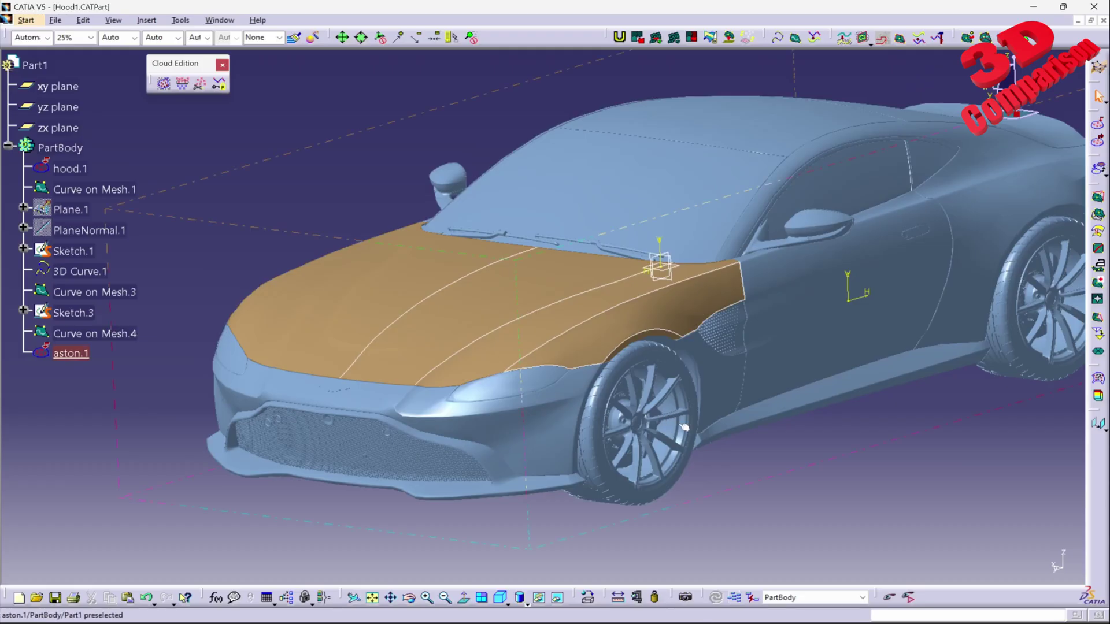
# Step: Switch back to CATIA V5 and change the workbench to Generative Shape Design
pyautogui.moveTo(515, 323); pyautogui.dragTo(473, 351, button='middle')
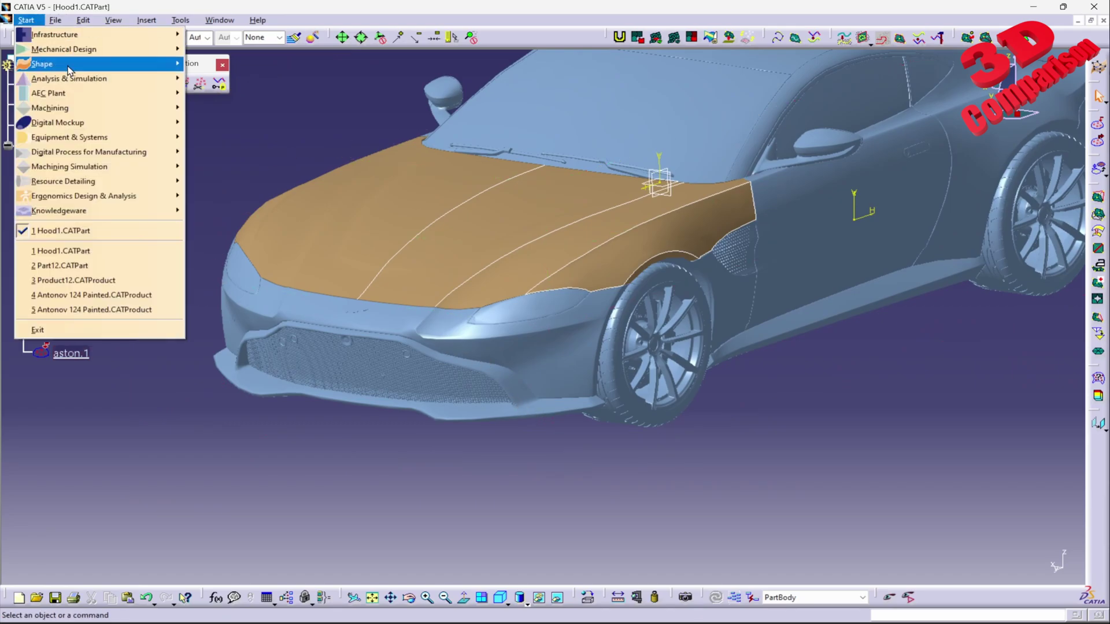
pyautogui.moveTo(69, 70)
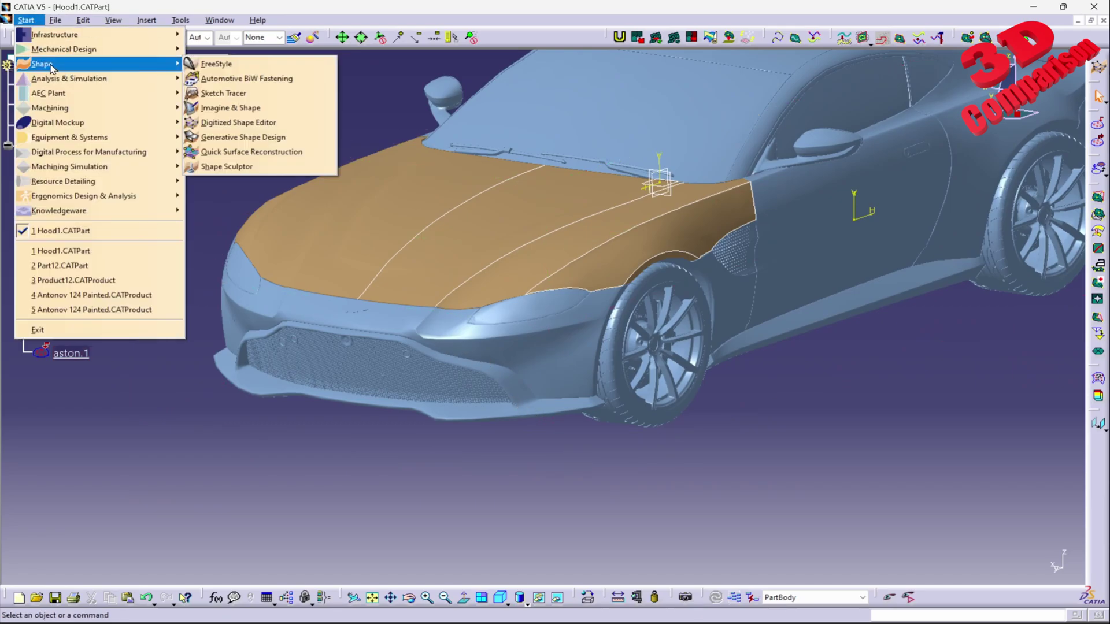
pyautogui.click(261, 142)
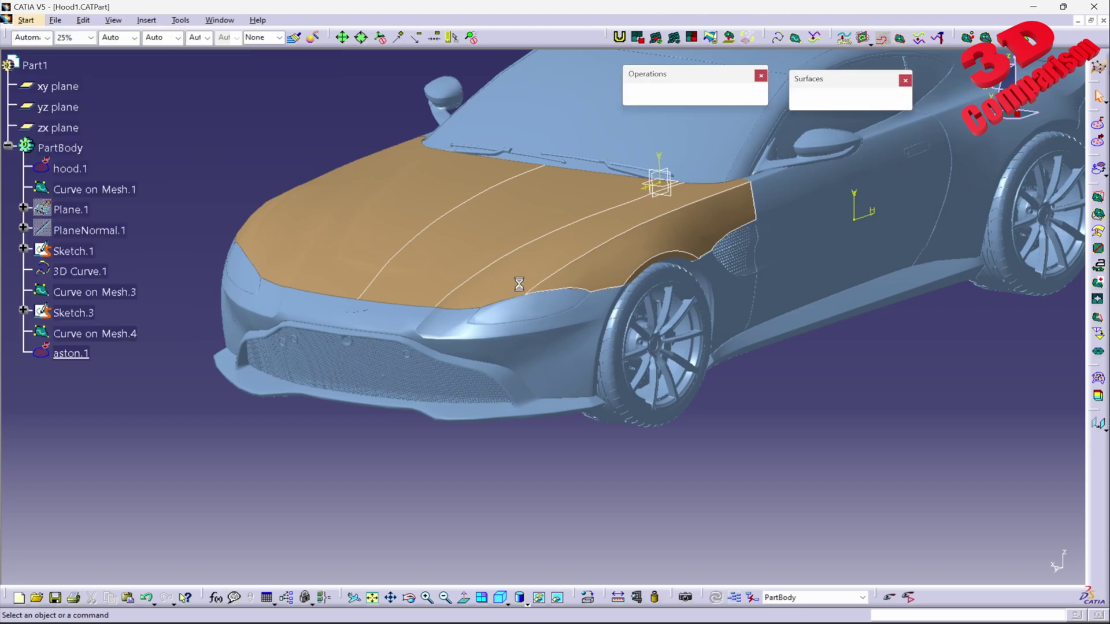
# Step: Open Sketch.3, the curve along the middle of the hood, for editing and fit its profile in view
pyautogui.moveTo(590, 280); pyautogui.dragTo(643, 318, button='middle')
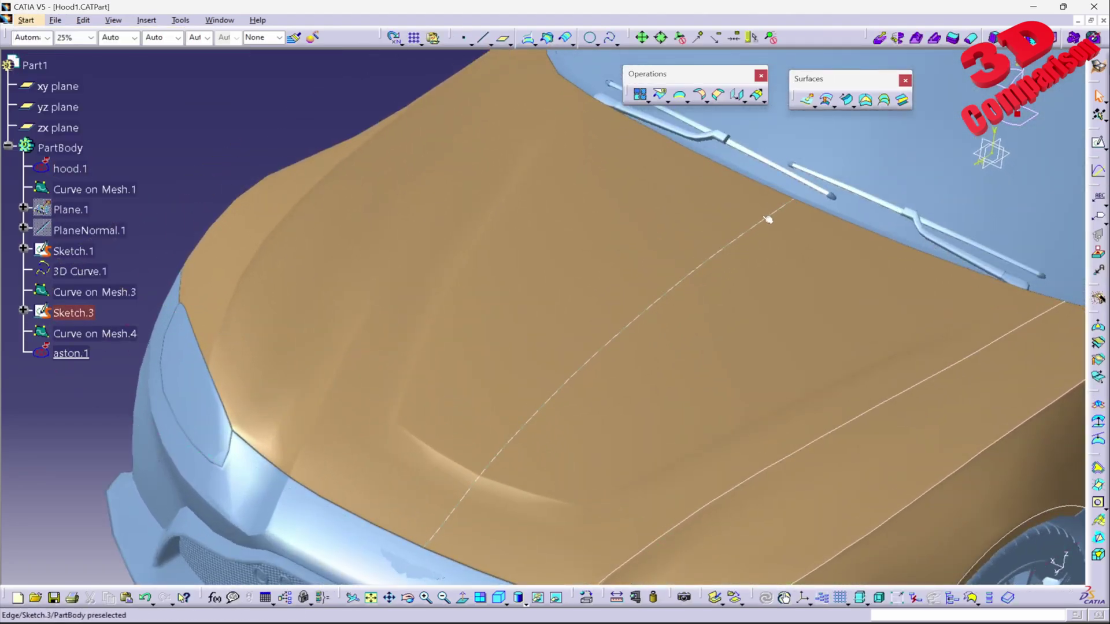
pyautogui.moveTo(592, 454); pyautogui.dragTo(554, 451, button='middle')
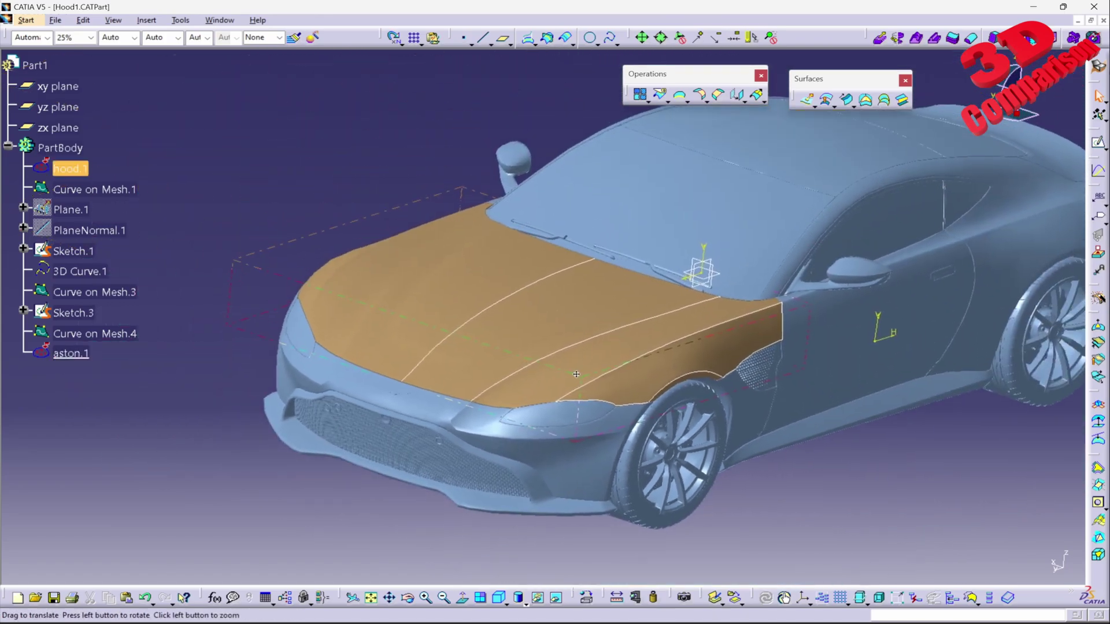
pyautogui.moveTo(549, 370); pyautogui.dragTo(544, 316, button='middle')
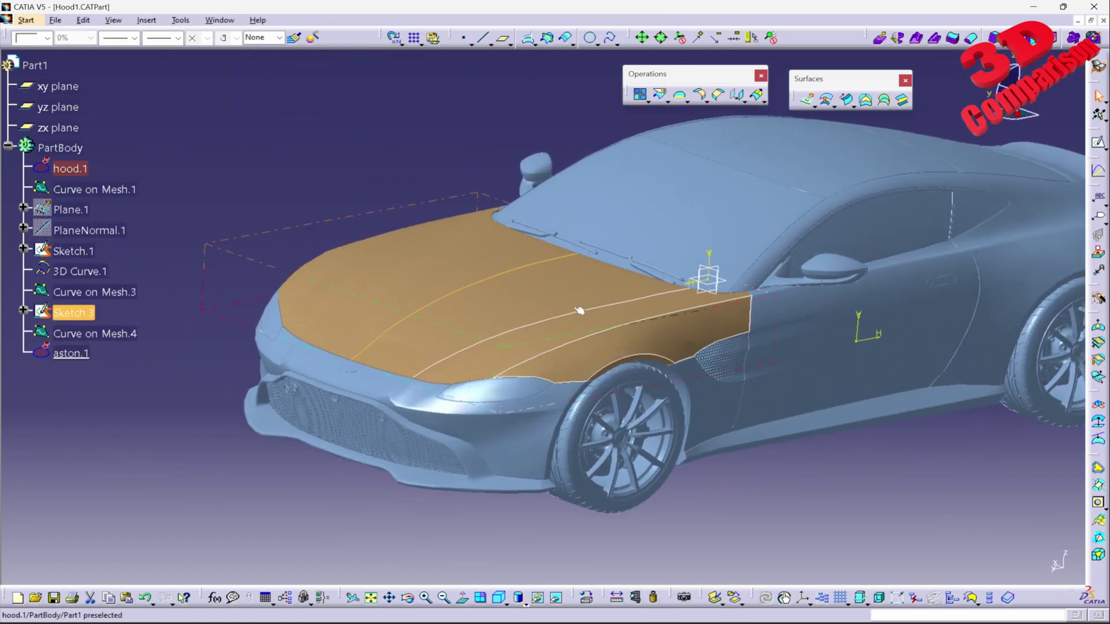
pyautogui.moveTo(575, 312)
pyautogui.mouseDown(button='middle')
pyautogui.moveTo(671, 324)
pyautogui.moveTo(762, 311)
pyautogui.moveTo(809, 317)
pyautogui.moveTo(702, 297)
pyautogui.mouseUp(button='middle')
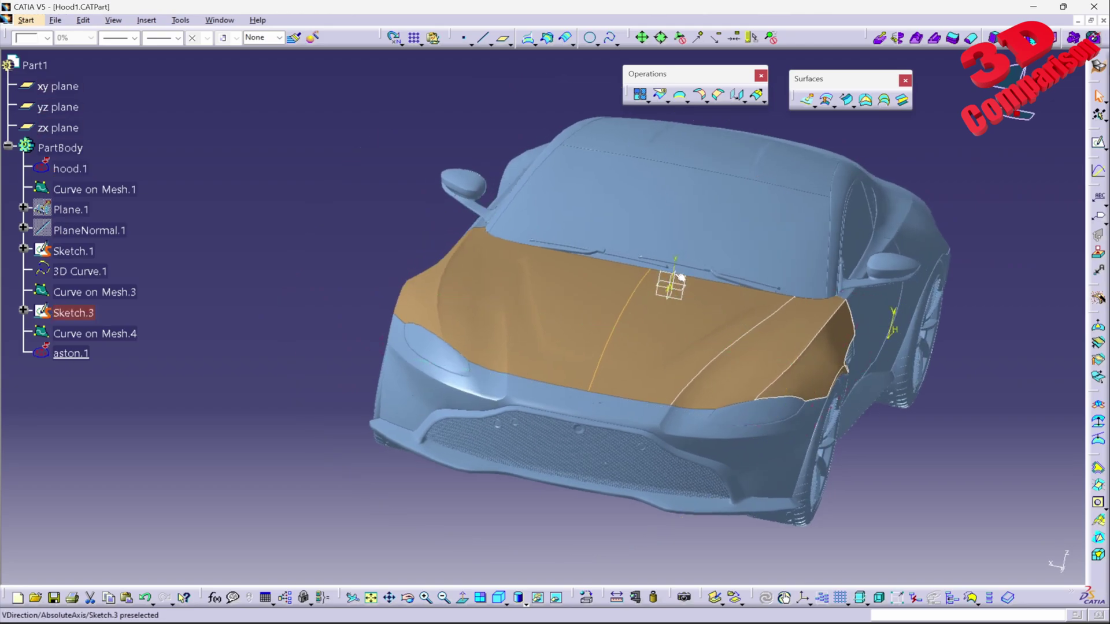
pyautogui.click(678, 288)
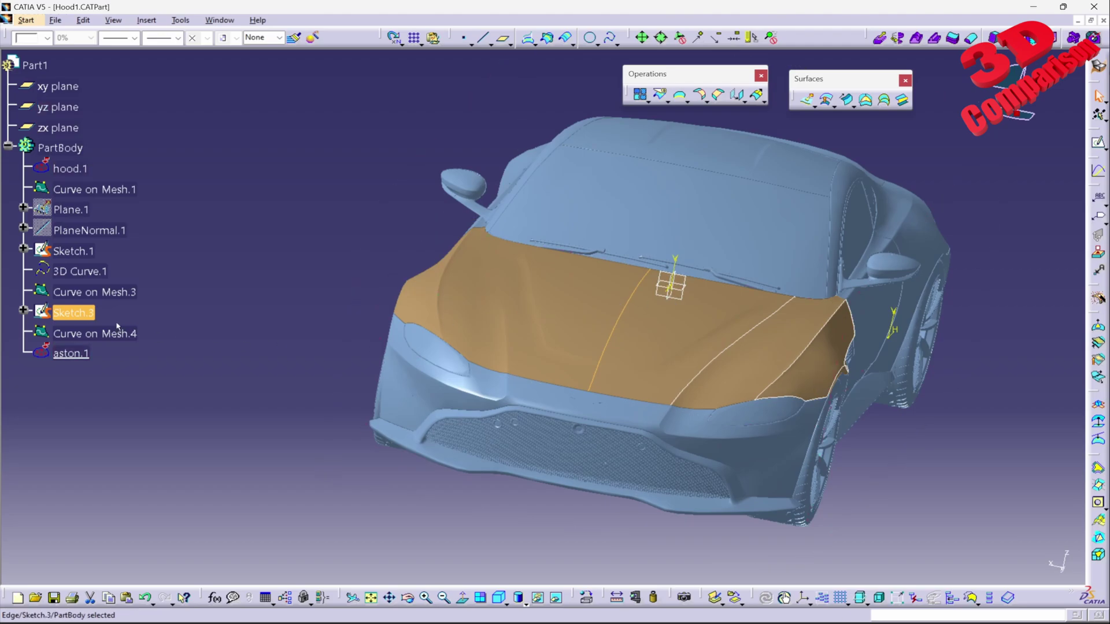
pyautogui.doubleClick(671, 289)
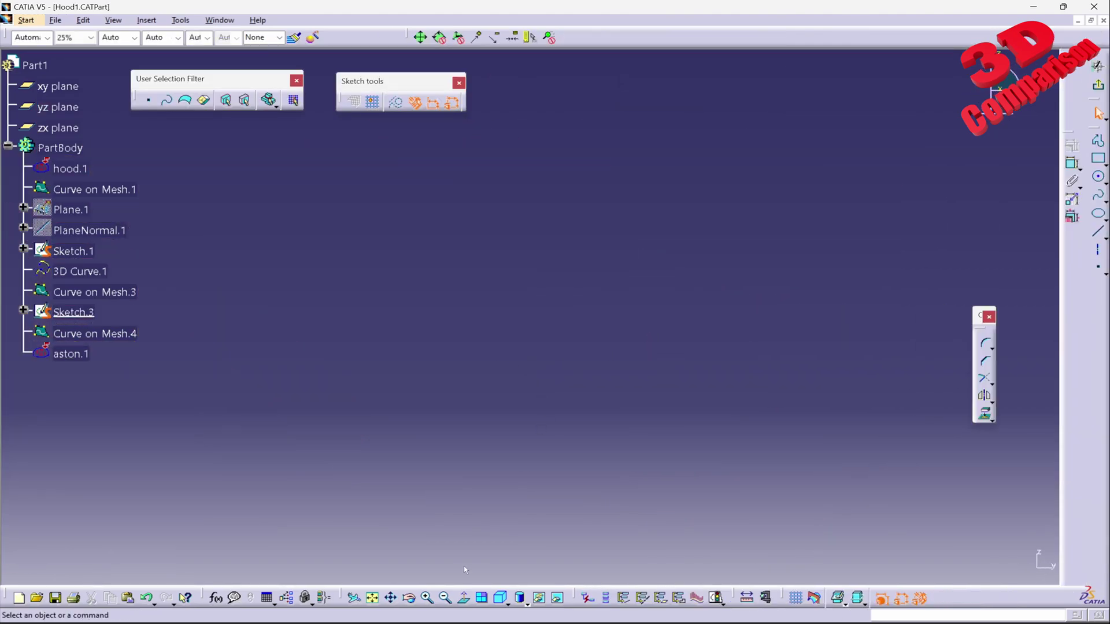
pyautogui.click(372, 598)
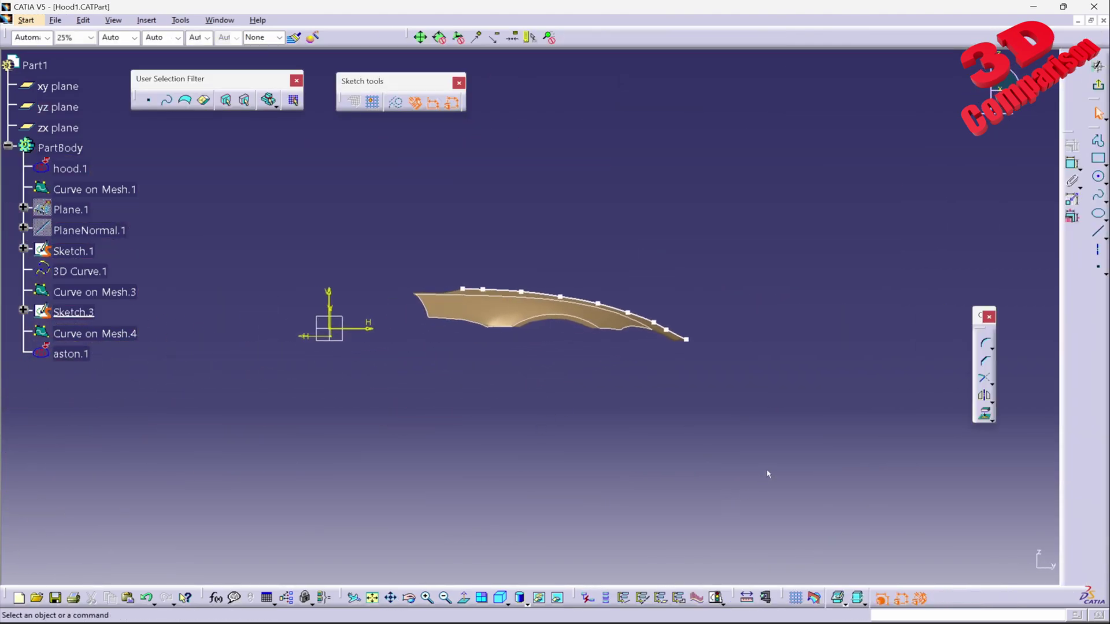
pyautogui.moveTo(659, 376)
pyautogui.keyDown('ctrl'); pyautogui.mouseDown(button='middle')
pyautogui.moveTo(684, 320)
pyautogui.moveTo(563, 265)
pyautogui.moveTo(557, 275)
pyautogui.mouseUp(button='middle'); pyautogui.keyUp('ctrl')
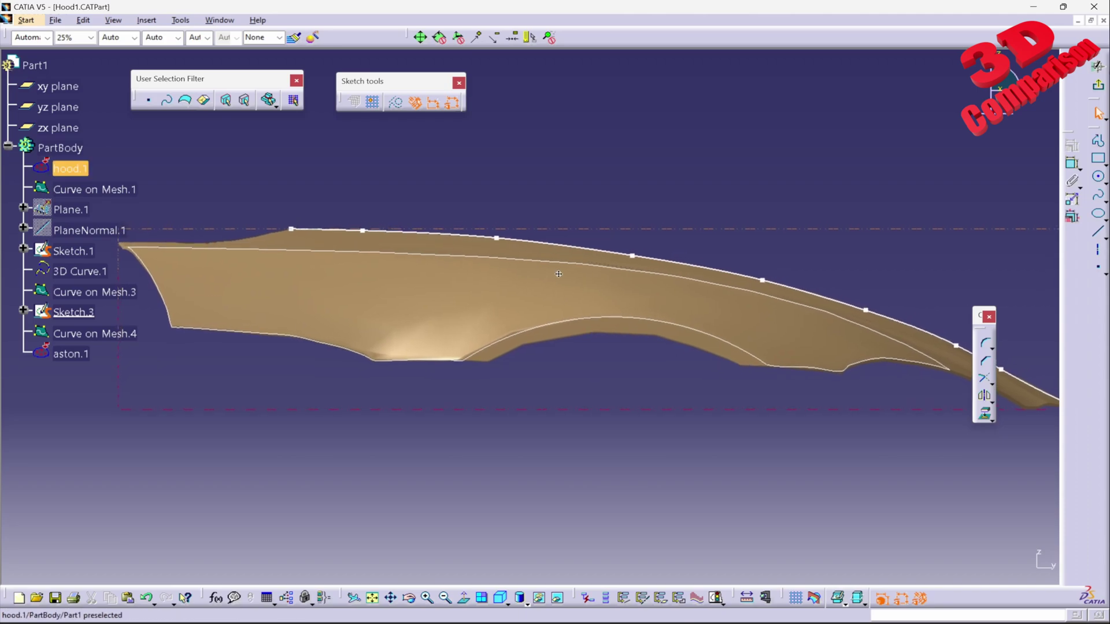
# Step: Cut the hood mesh by the sketch plane and examine how the spline follows the section from its rear end to the front tip
pyautogui.moveTo(749, 375); pyautogui.dragTo(642, 345, button='middle')
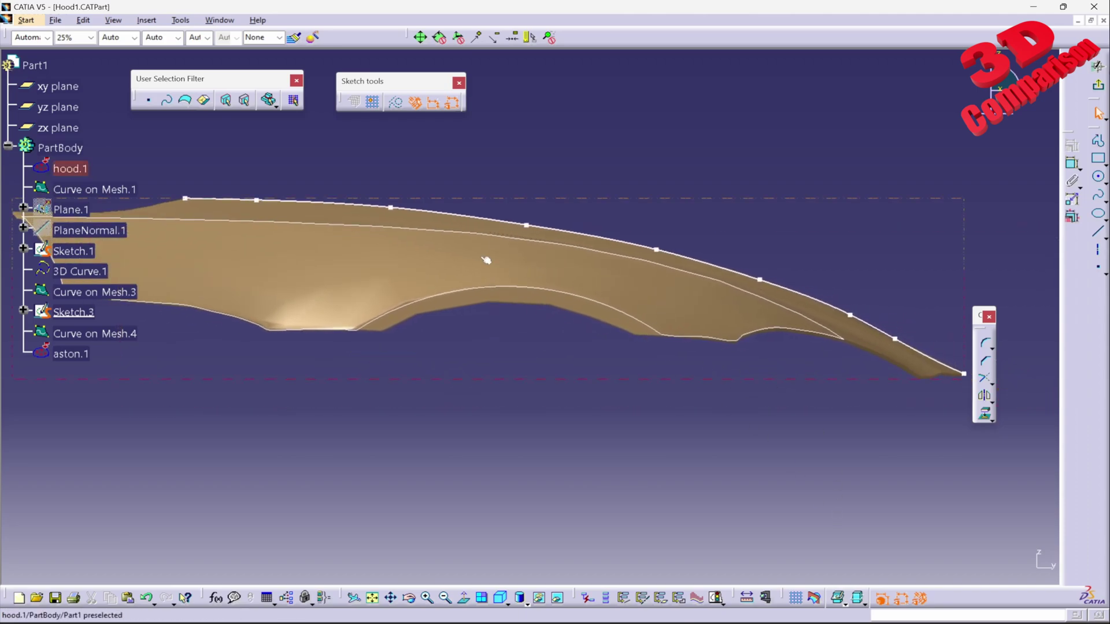
pyautogui.click(819, 600)
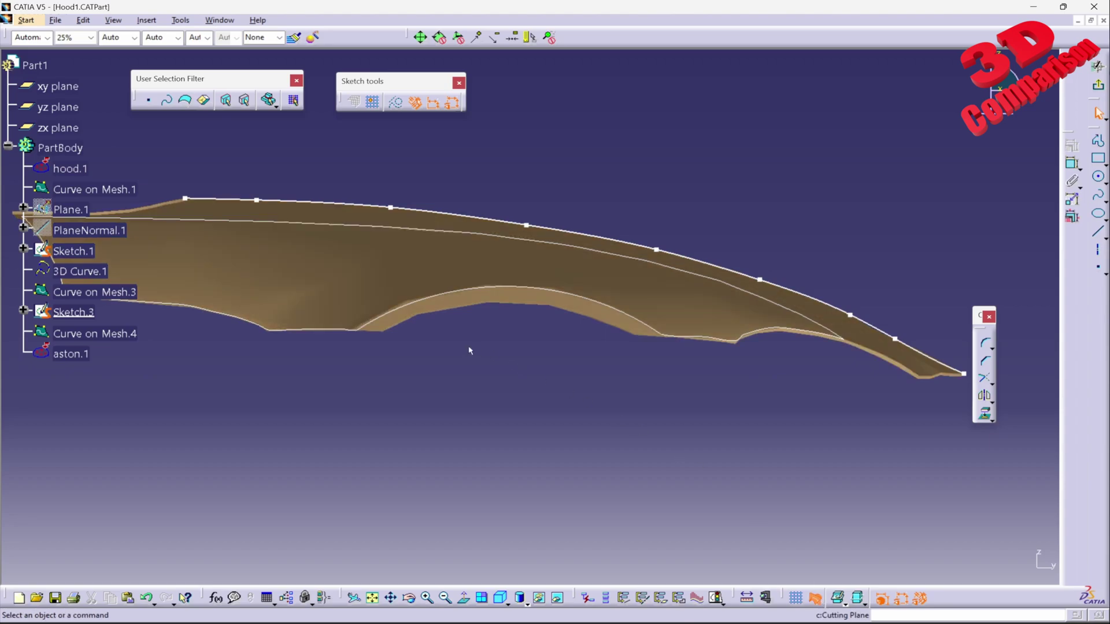
pyautogui.moveTo(347, 278)
pyautogui.mouseDown(button='middle')
pyautogui.moveTo(701, 372)
pyautogui.moveTo(706, 269)
pyautogui.moveTo(567, 344)
pyautogui.moveTo(510, 243)
pyautogui.moveTo(644, 354)
pyautogui.mouseUp(button='middle')
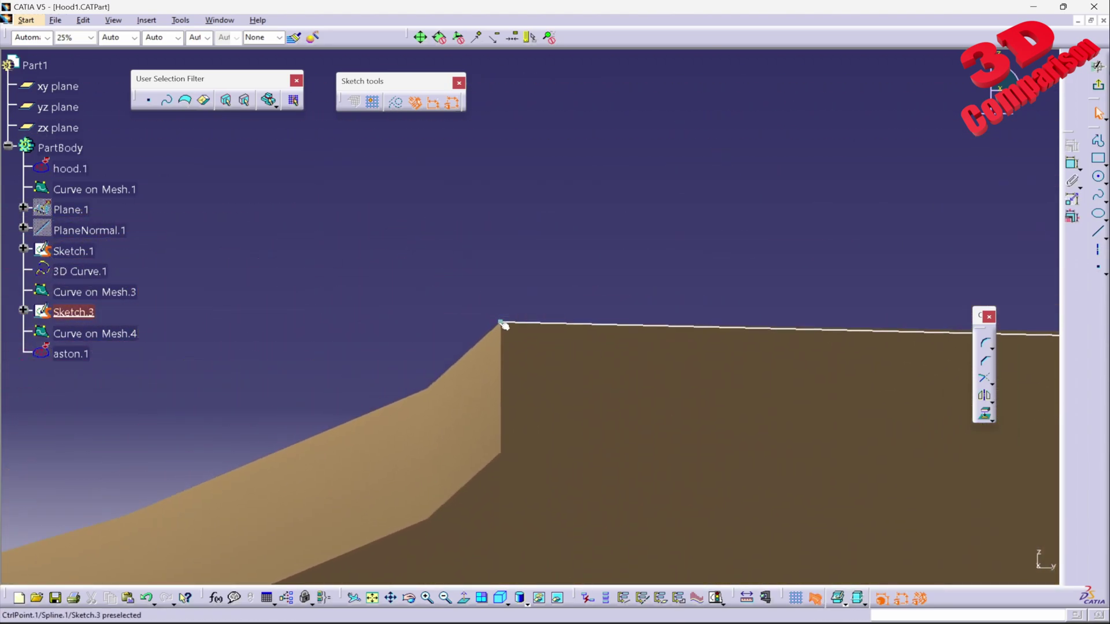
pyautogui.moveTo(501, 322)
pyautogui.mouseDown()
pyautogui.moveTo(502, 300)
pyautogui.moveTo(502, 322)
pyautogui.mouseUp()
pyautogui.click(526, 312)
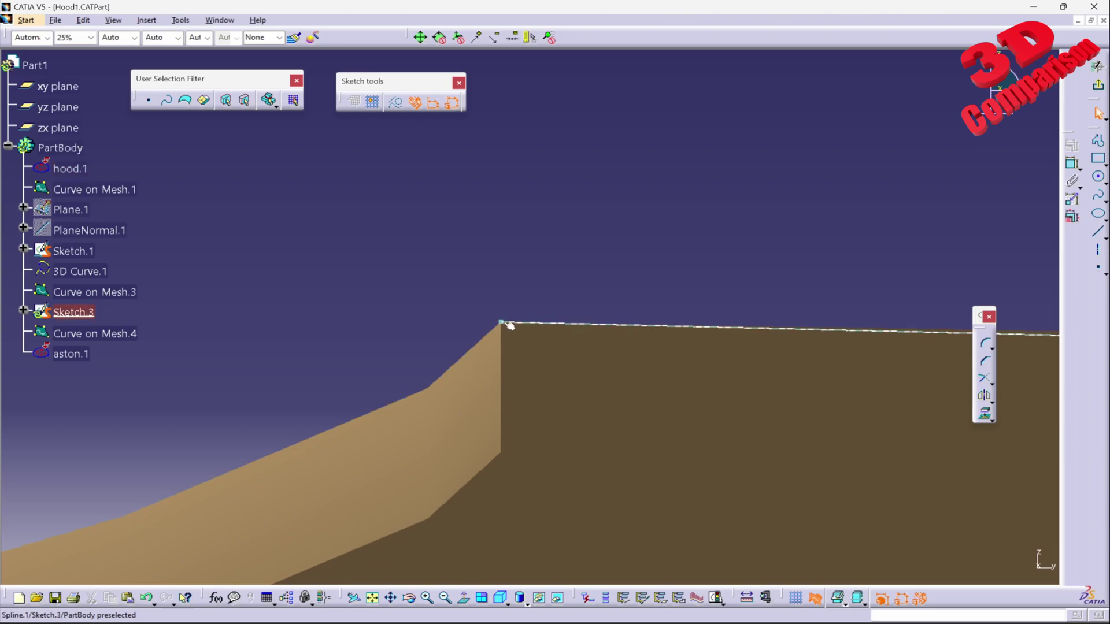
pyautogui.moveTo(517, 326); pyautogui.dragTo(594, 339, button='middle')
pyautogui.moveTo(620, 277); pyautogui.dragTo(581, 217, button='middle')
pyautogui.moveTo(676, 255); pyautogui.dragTo(693, 275)
pyautogui.moveTo(716, 191); pyautogui.dragTo(587, 342, button='middle')
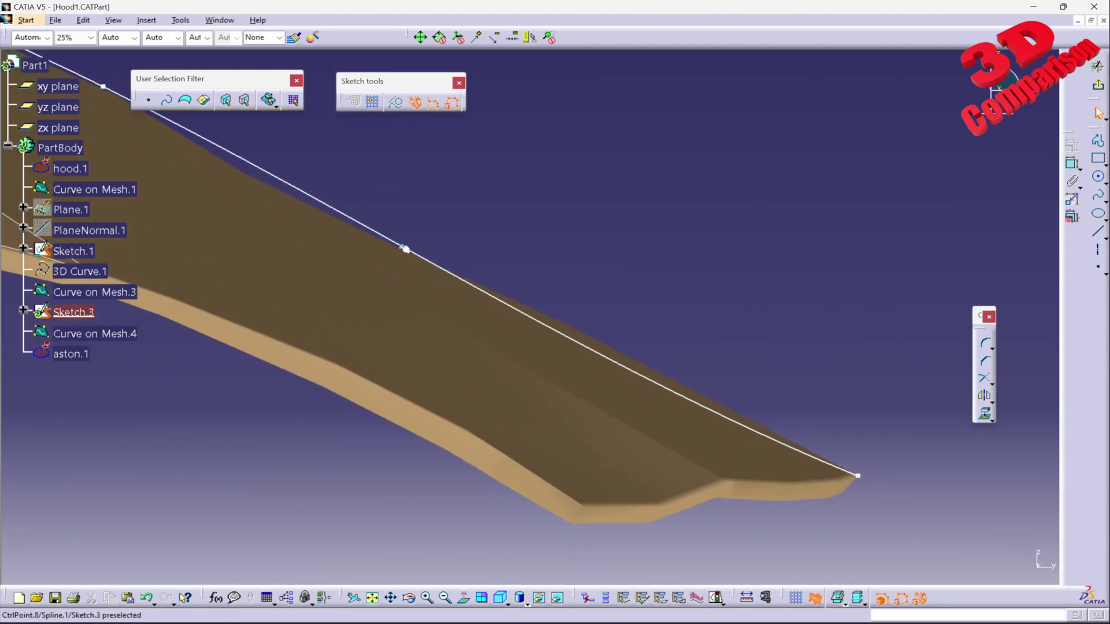
# Step: Add a control point to the middle spline between its last two points near the hood's front tip
pyautogui.rightClick(421, 259)
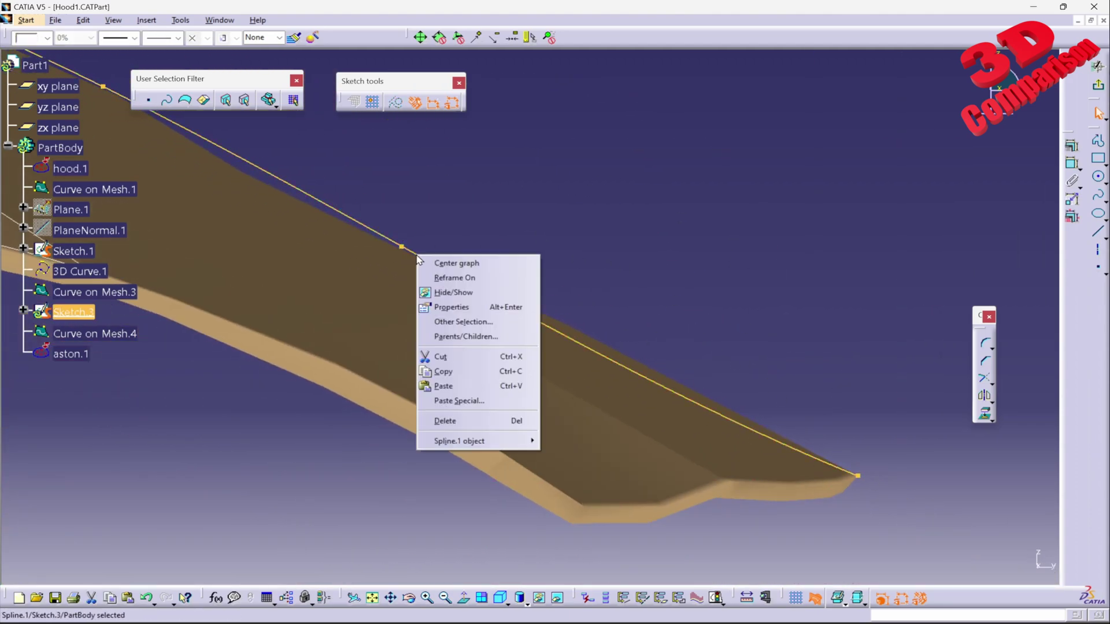
pyautogui.moveTo(505, 443)
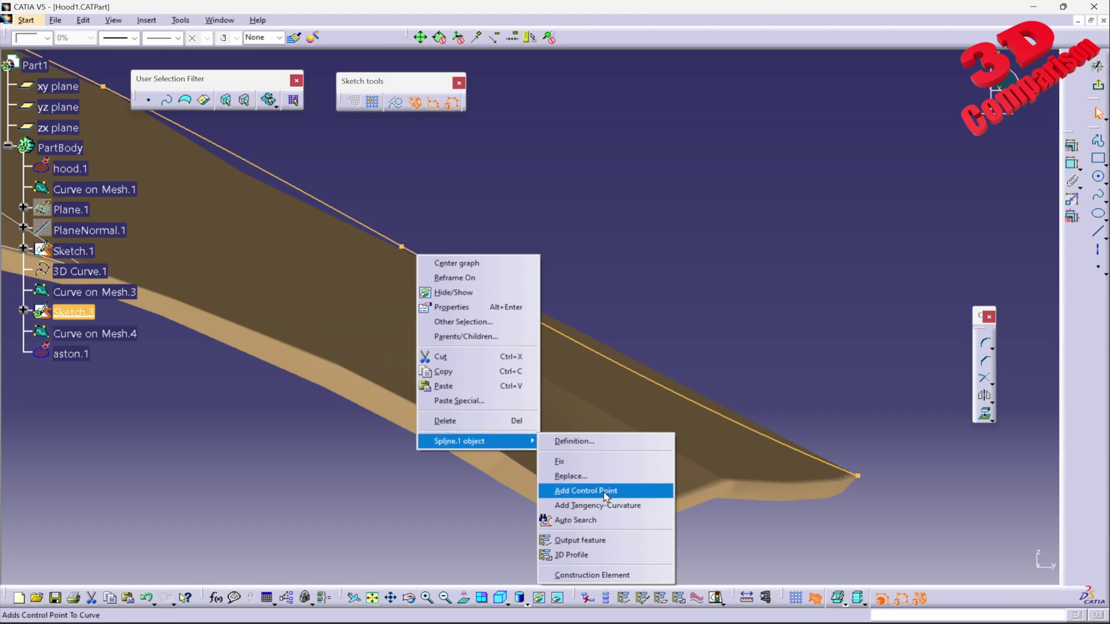
pyautogui.click(585, 491)
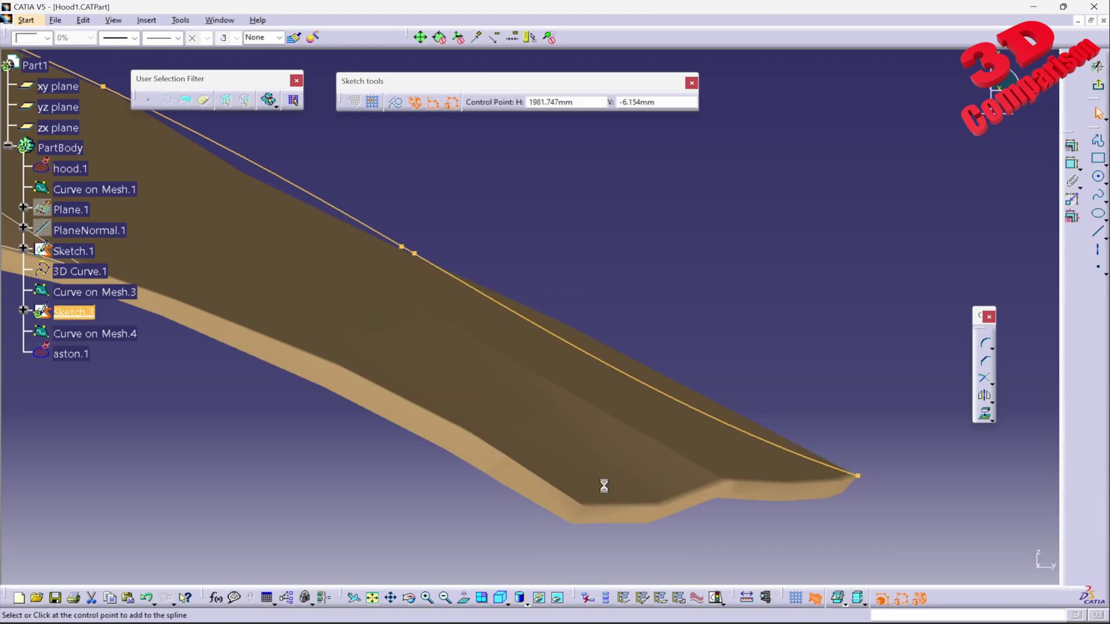
pyautogui.click(619, 352)
# Step: Check the remaining control points of the middle spline against the hood section and exit Sketch.3
pyautogui.moveTo(303, 162); pyautogui.dragTo(582, 306, button='middle')
pyautogui.rightClick(385, 231)
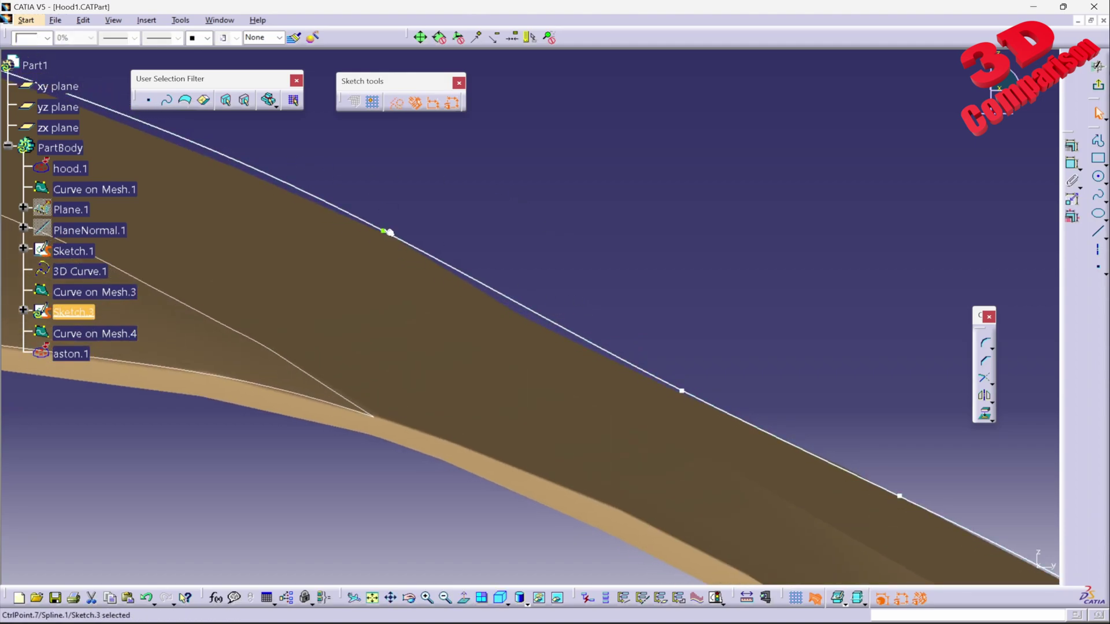
pyautogui.moveTo(468, 425)
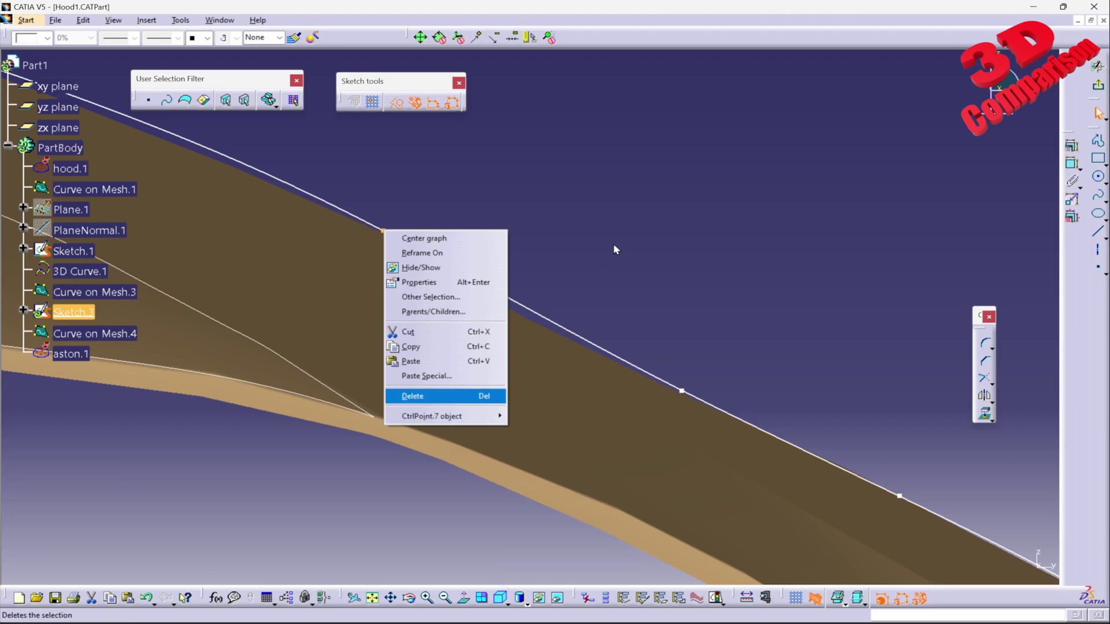
pyautogui.click(664, 243)
pyautogui.moveTo(495, 238); pyautogui.dragTo(617, 445, button='middle')
pyautogui.click(607, 228)
pyautogui.moveTo(381, 274); pyautogui.dragTo(533, 287, button='middle')
pyautogui.click(1097, 85)
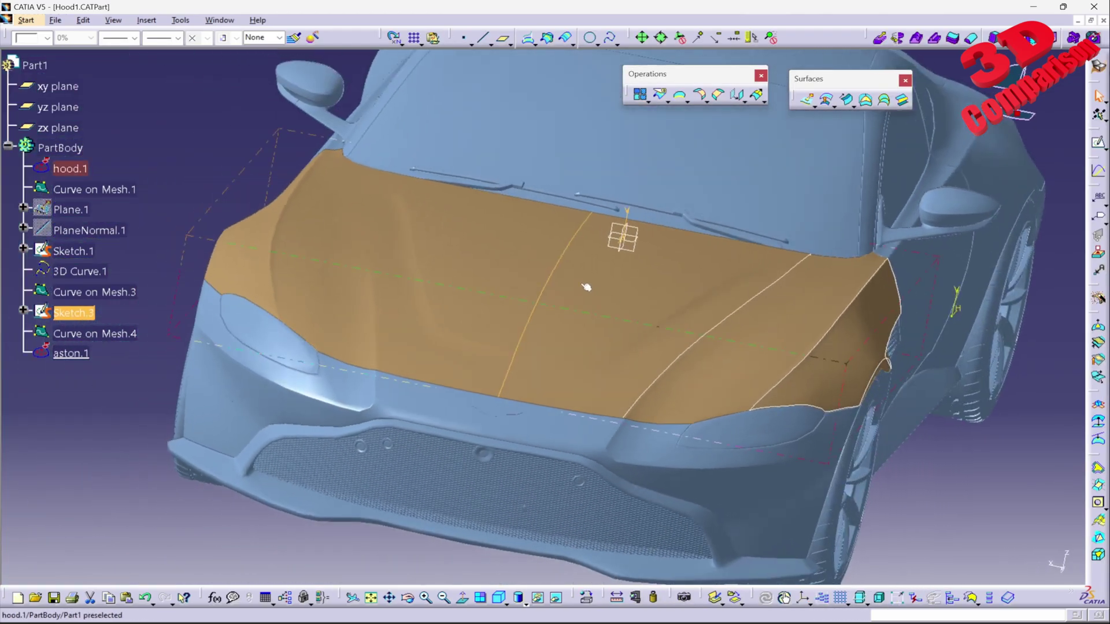
# Step: Examine Curve on Mesh.4 and the neighbouring curves running lengthwise over the hood to its front edge
pyautogui.moveTo(785, 381); pyautogui.dragTo(555, 275, button='middle')
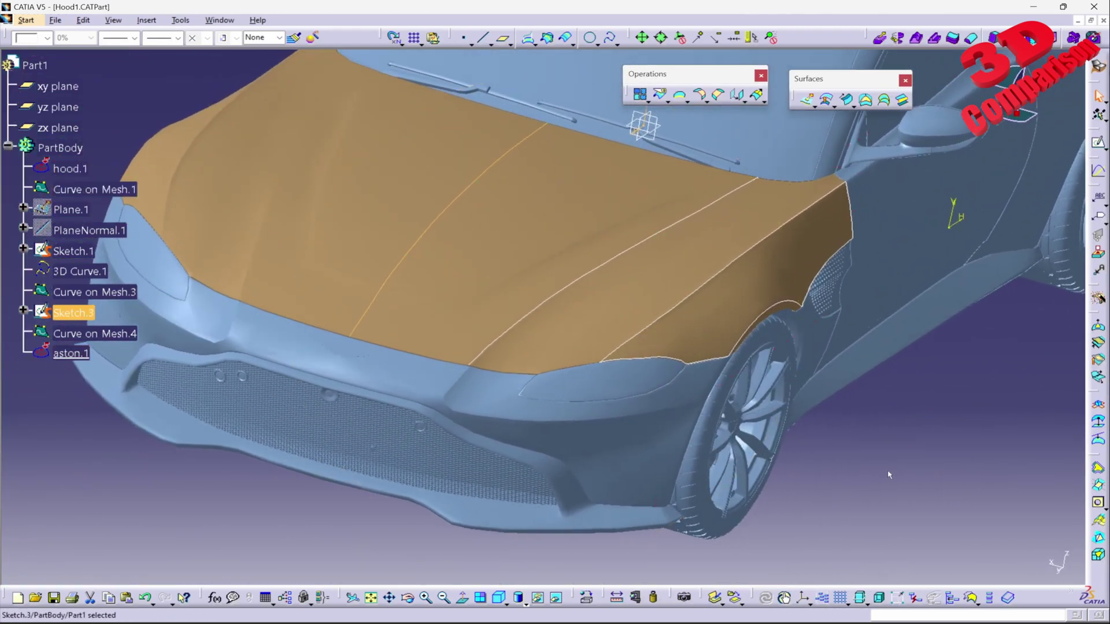
pyautogui.click(611, 266)
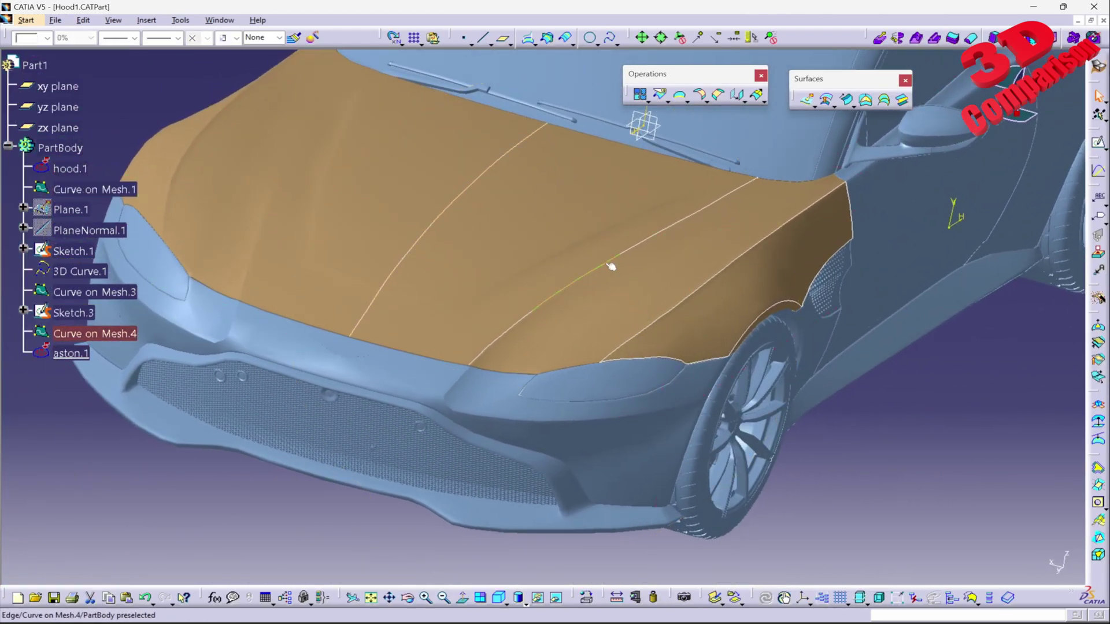
pyautogui.click(96, 337)
pyautogui.click(421, 490)
pyautogui.moveTo(421, 491); pyautogui.dragTo(633, 439, button='middle')
pyautogui.moveTo(532, 287); pyautogui.dragTo(551, 348, button='middle')
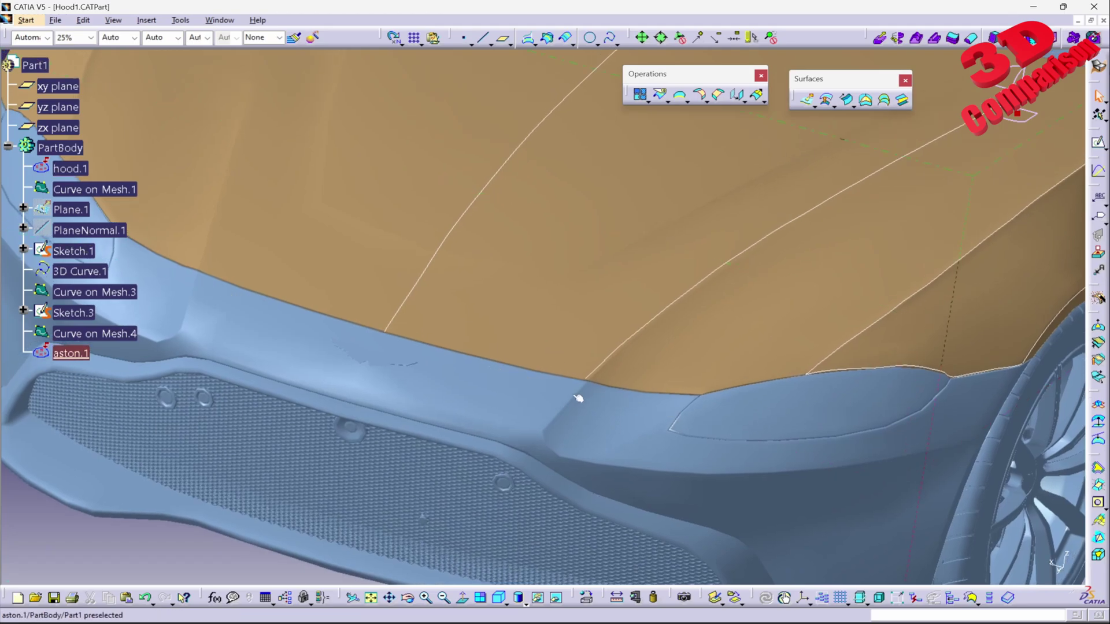
pyautogui.moveTo(1022, 200); pyautogui.dragTo(931, 283, button='middle')
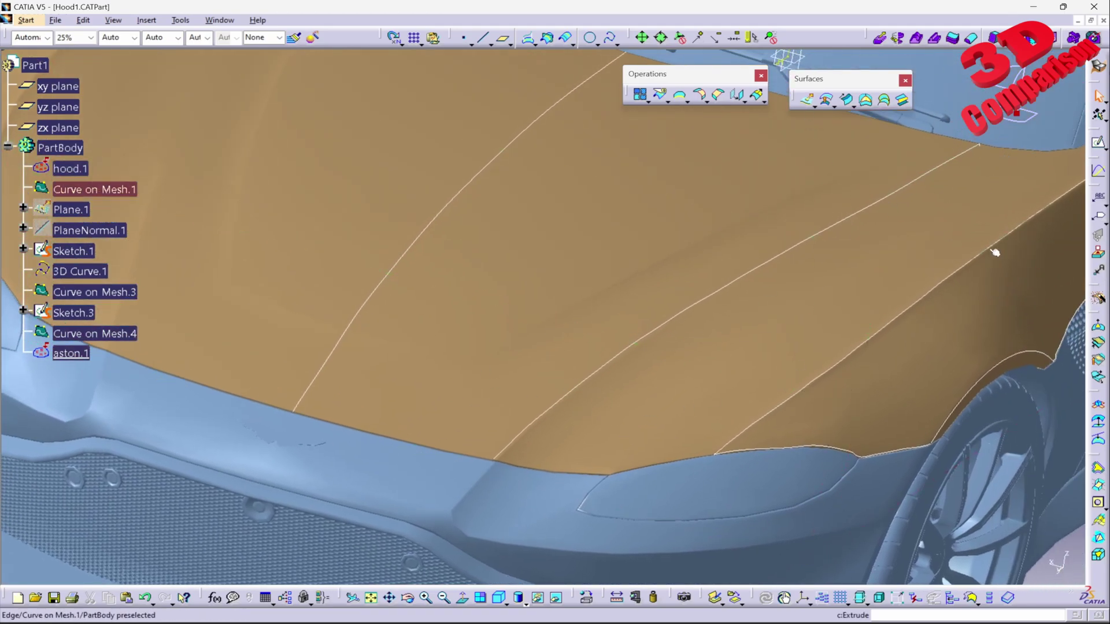
# Step: Change the workbench to Quick Surface Reconstruction
pyautogui.click(1102, 72)
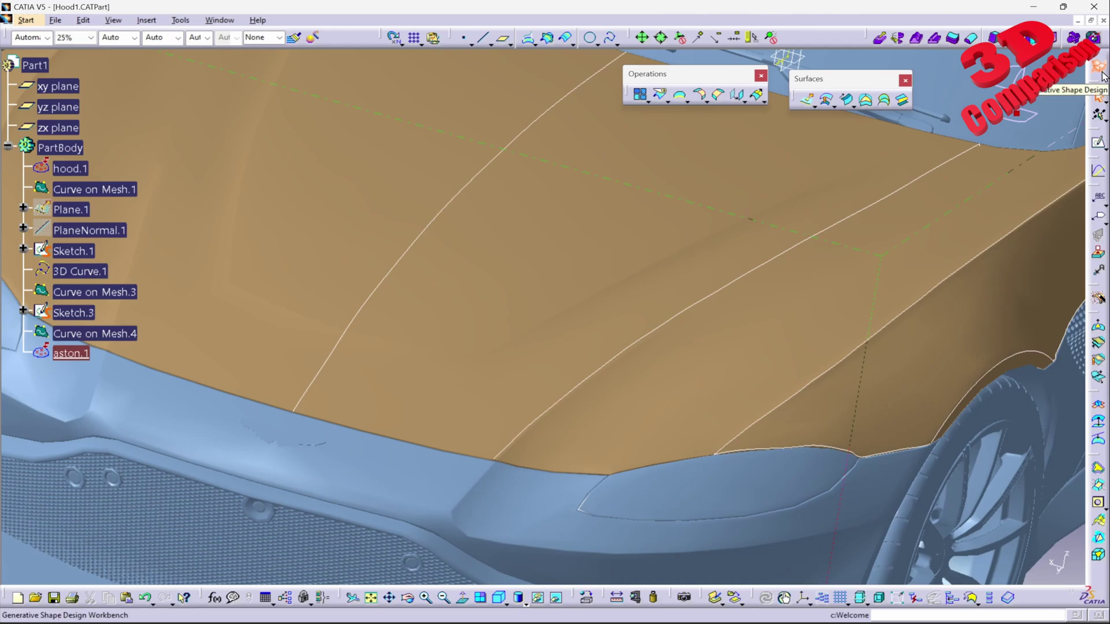
pyautogui.click(26, 20)
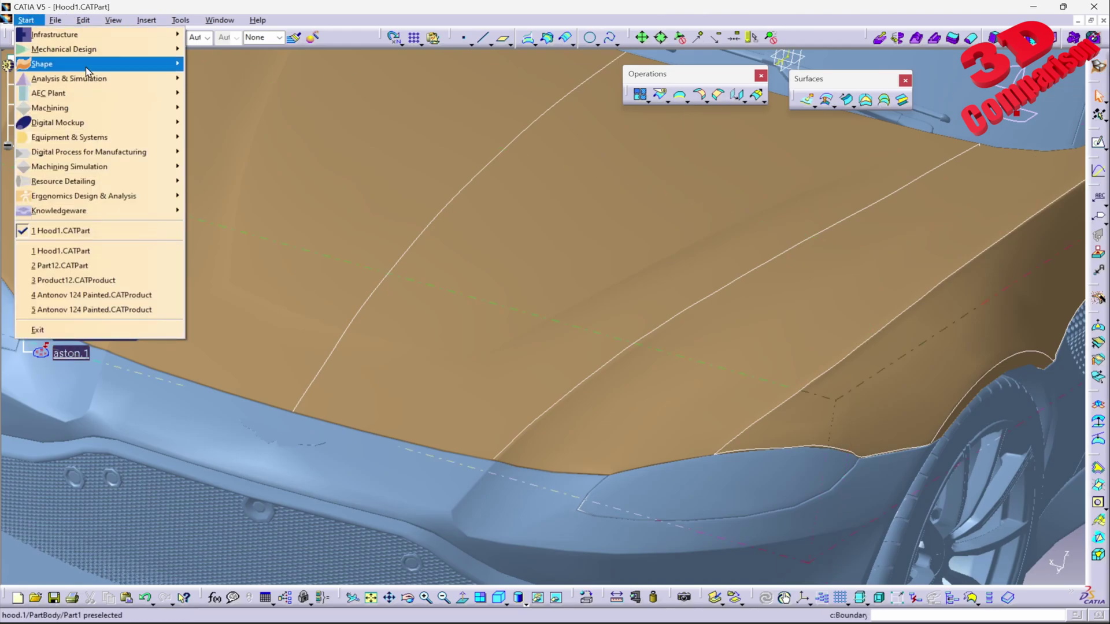
pyautogui.moveTo(90, 64)
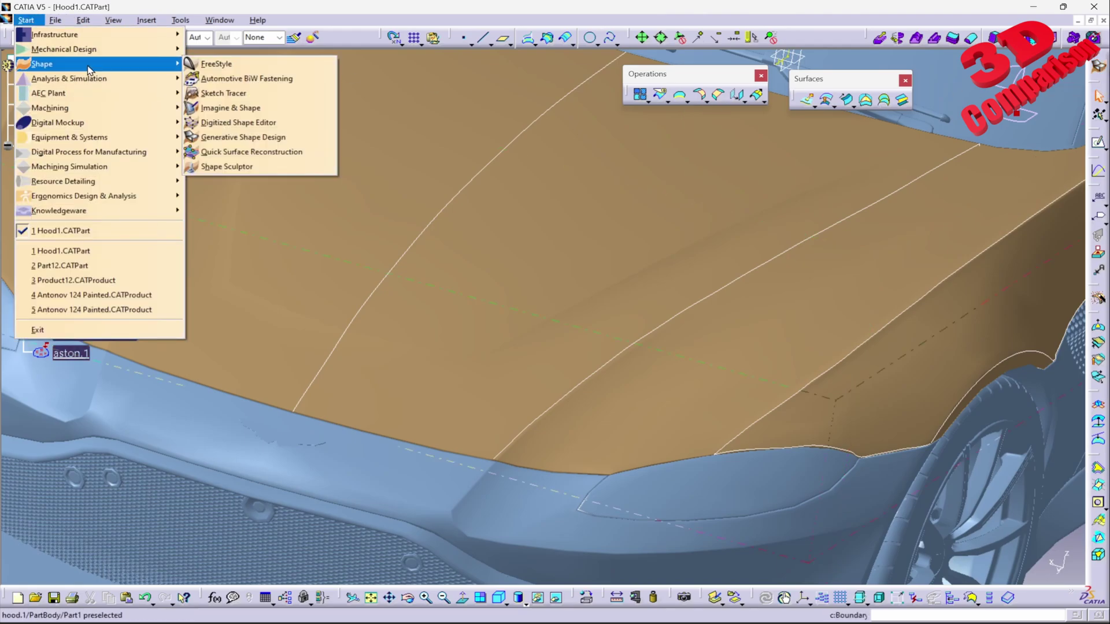
pyautogui.click(287, 153)
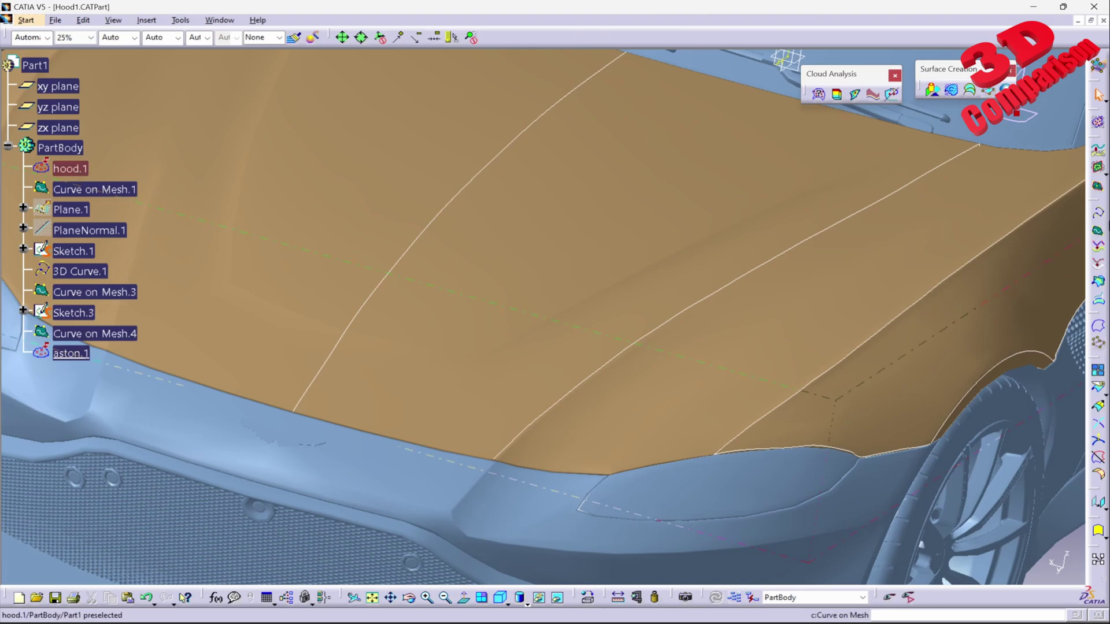
# Step: Create a Curve on Mesh supported by hood.1 along the front crease, from the middle curve to the crease corner
pyautogui.click(1103, 234)
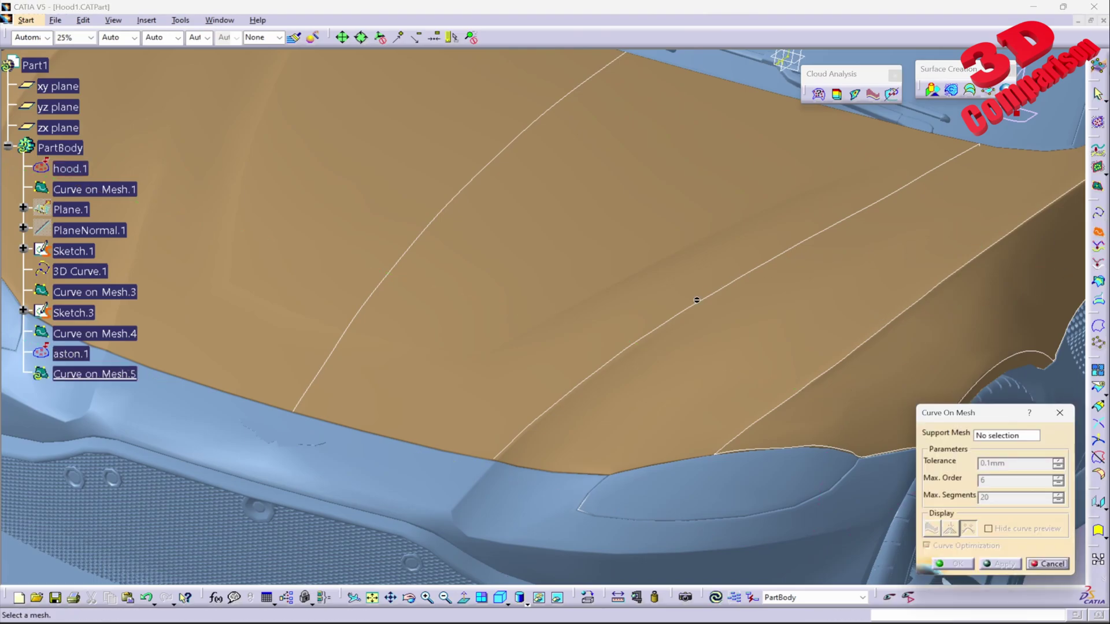
pyautogui.moveTo(623, 325); pyautogui.dragTo(611, 181, button='middle')
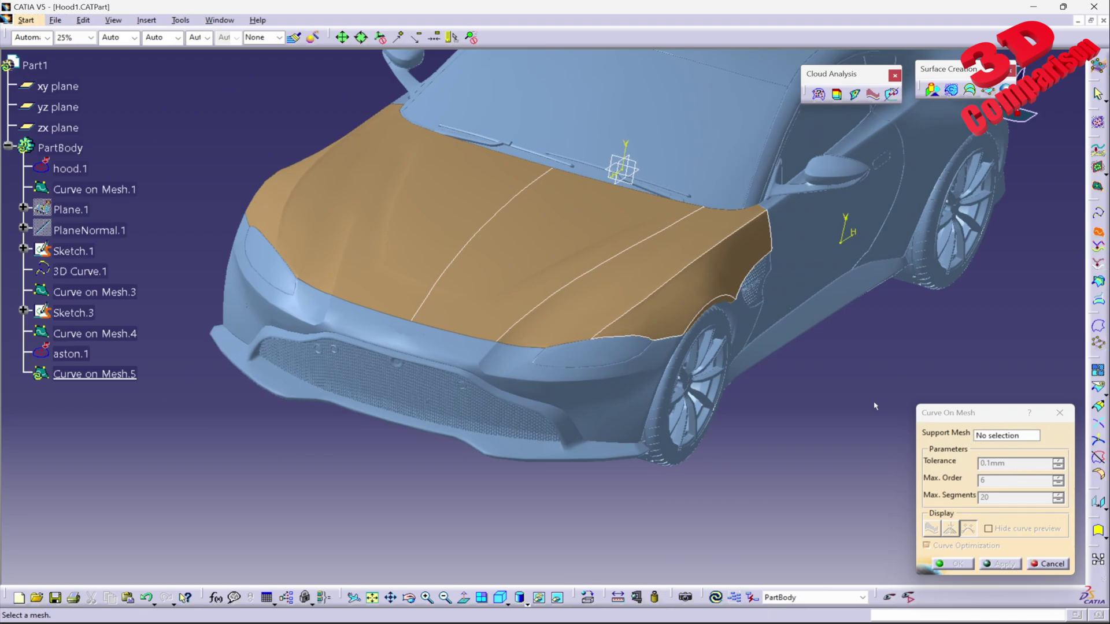
pyautogui.click(81, 170)
pyautogui.moveTo(556, 294)
pyautogui.mouseDown(button='middle')
pyautogui.moveTo(594, 289)
pyautogui.moveTo(419, 337)
pyautogui.moveTo(577, 258)
pyautogui.moveTo(524, 334)
pyautogui.moveTo(624, 330)
pyautogui.moveTo(661, 389)
pyautogui.moveTo(640, 355)
pyautogui.mouseUp(button='middle')
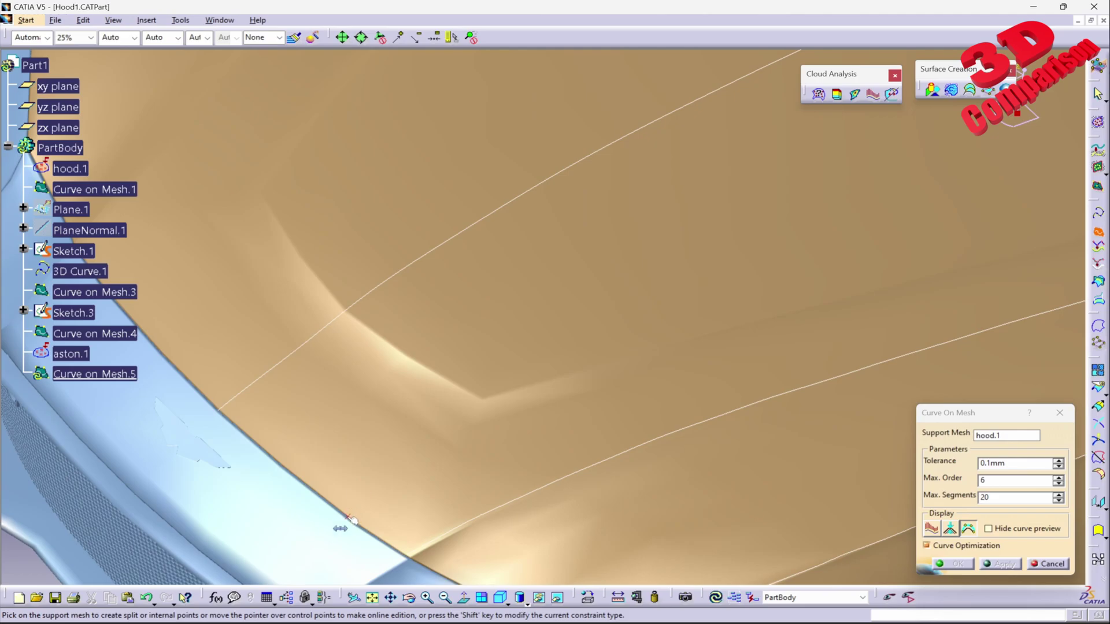
pyautogui.moveTo(350, 518); pyautogui.dragTo(533, 339, button='middle')
pyautogui.moveTo(626, 314); pyautogui.dragTo(513, 403, button='middle')
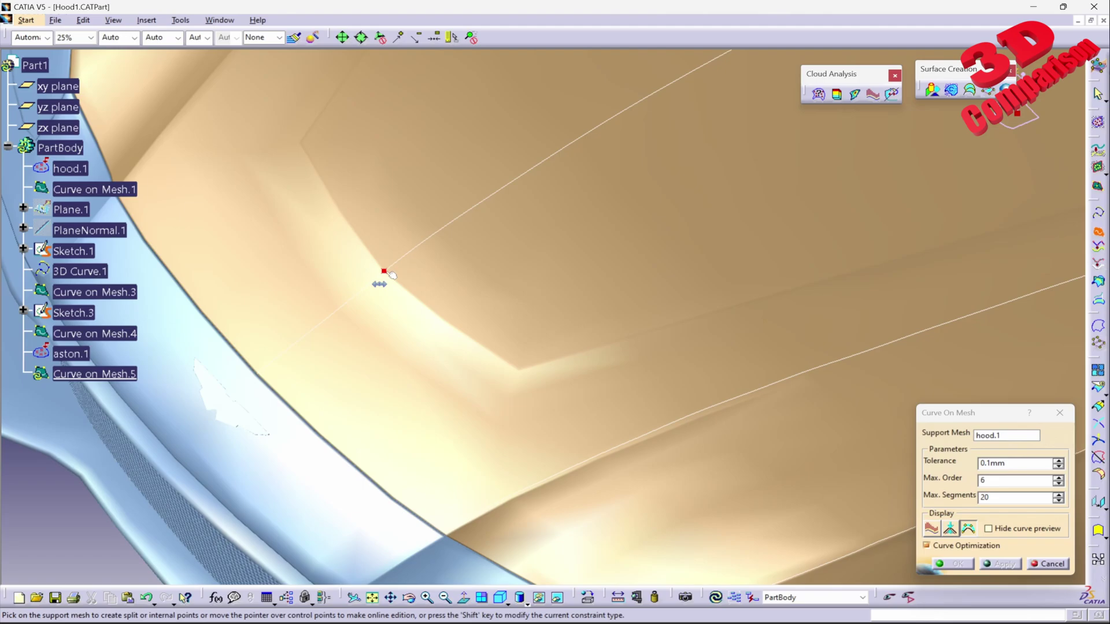
pyautogui.click(385, 272)
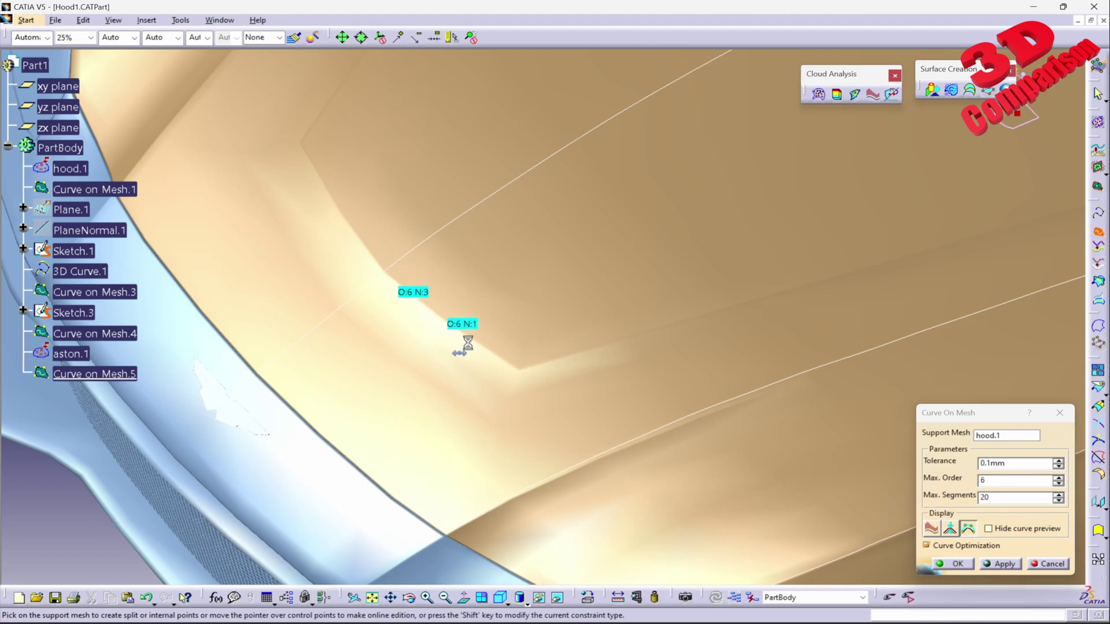
pyautogui.moveTo(468, 344); pyautogui.dragTo(483, 351)
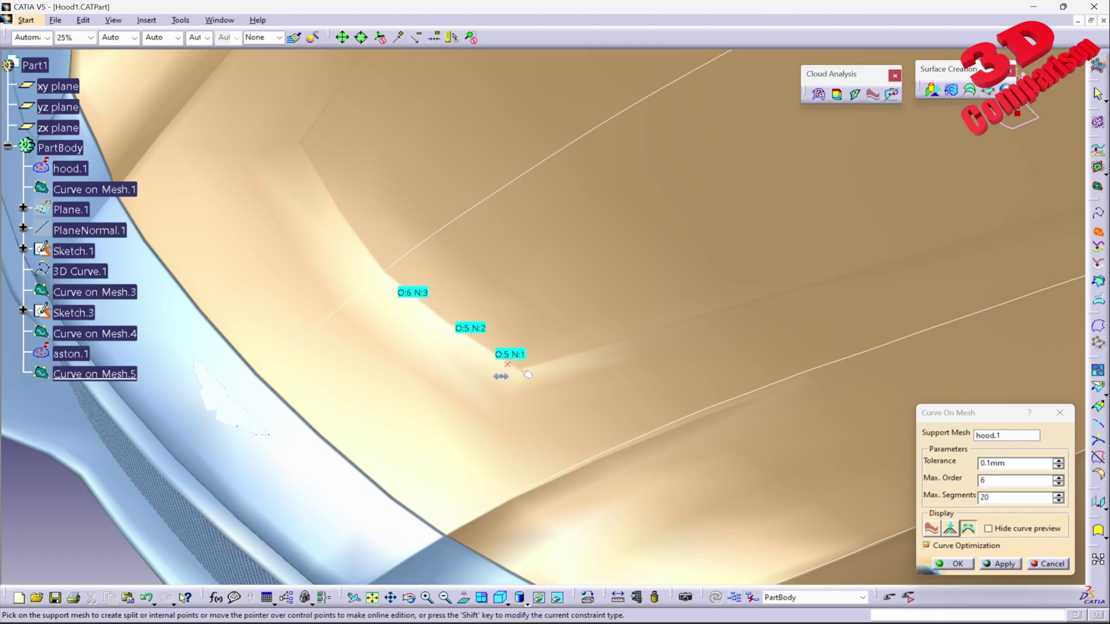
pyautogui.moveTo(543, 387); pyautogui.dragTo(560, 335, button='middle')
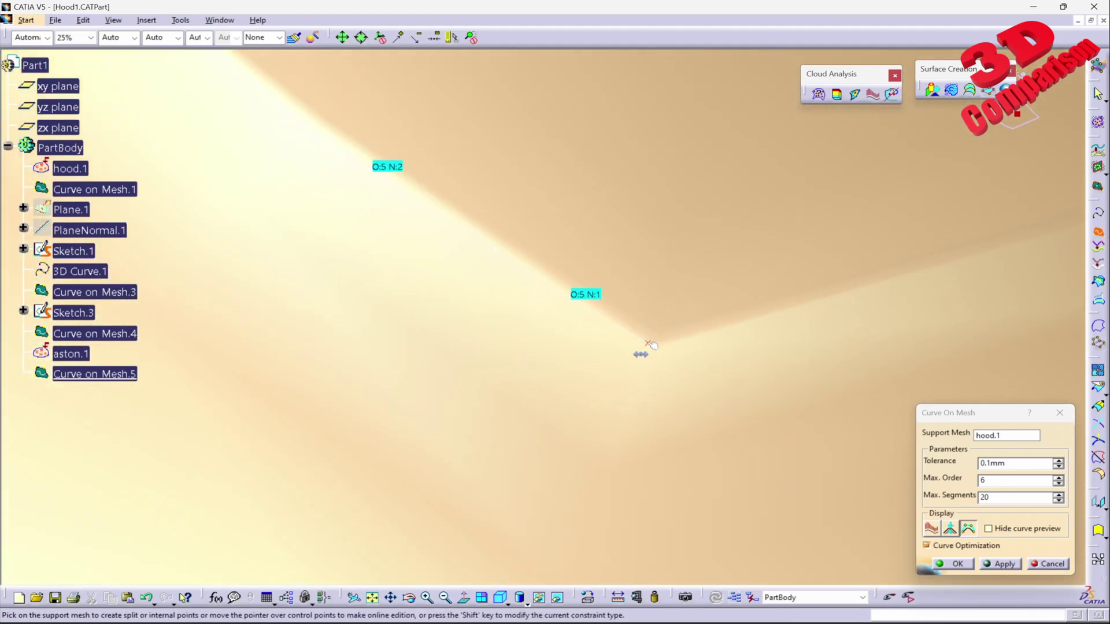
pyautogui.click(649, 344)
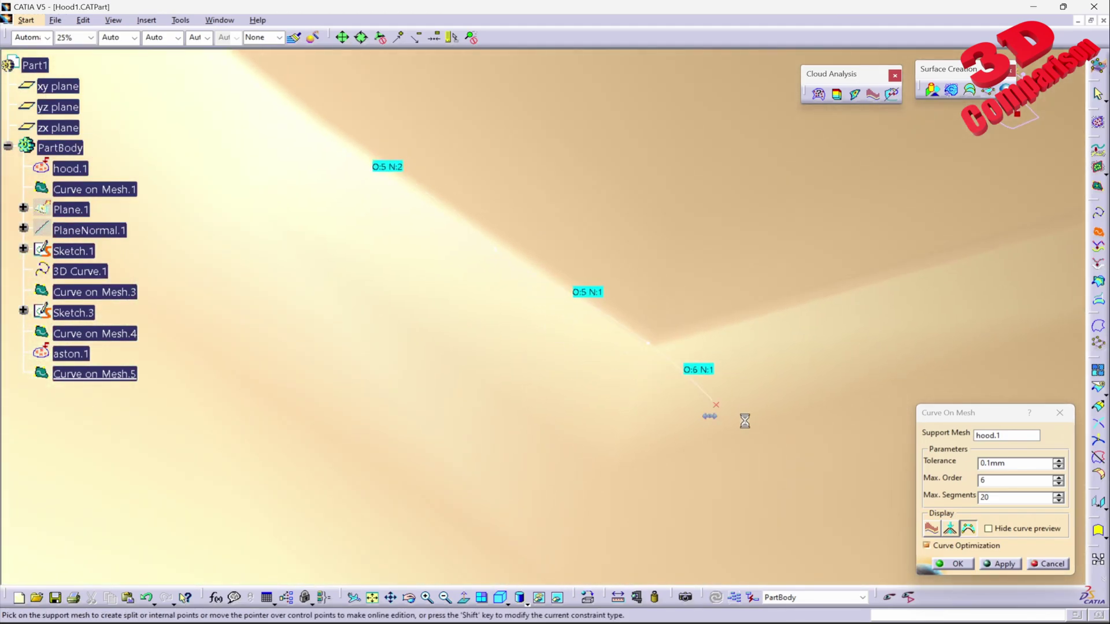
pyautogui.click(957, 565)
# Step: Edit Curve on Mesh.5 and invert the tangent at its start point on the hood's middle curve
pyautogui.moveTo(654, 261); pyautogui.dragTo(560, 317, button='middle')
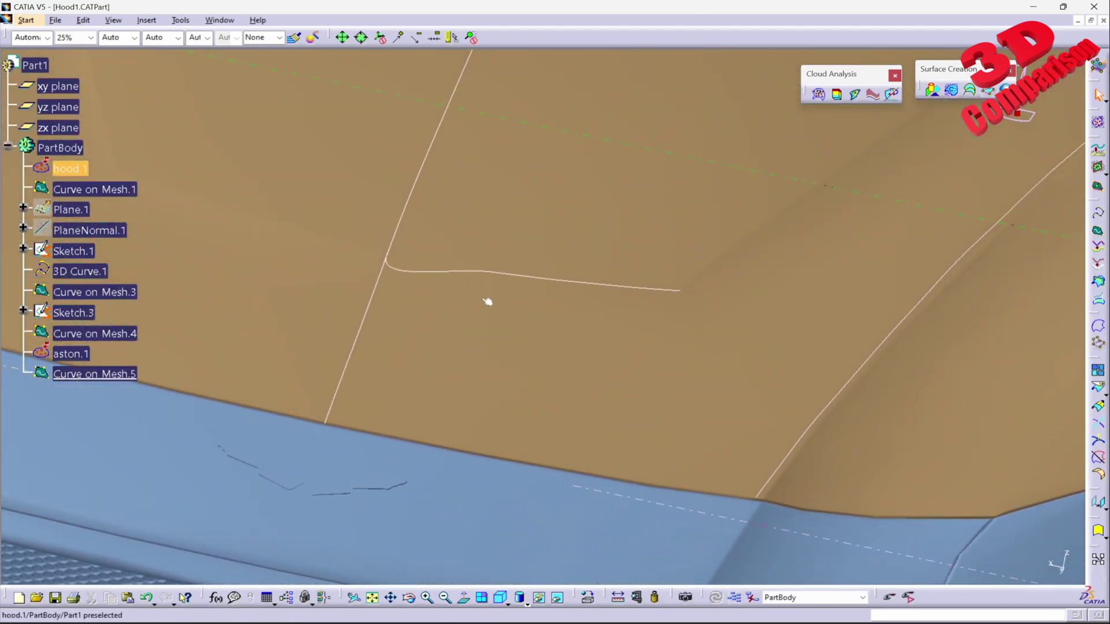
pyautogui.moveTo(424, 278); pyautogui.dragTo(497, 294, button='middle')
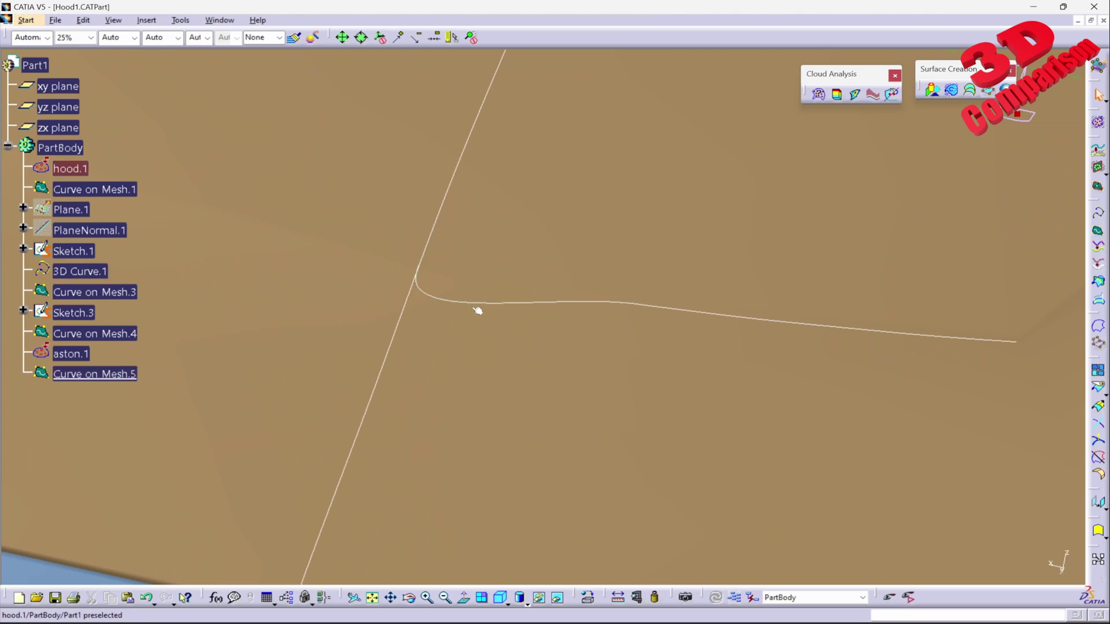
pyautogui.doubleClick(484, 304)
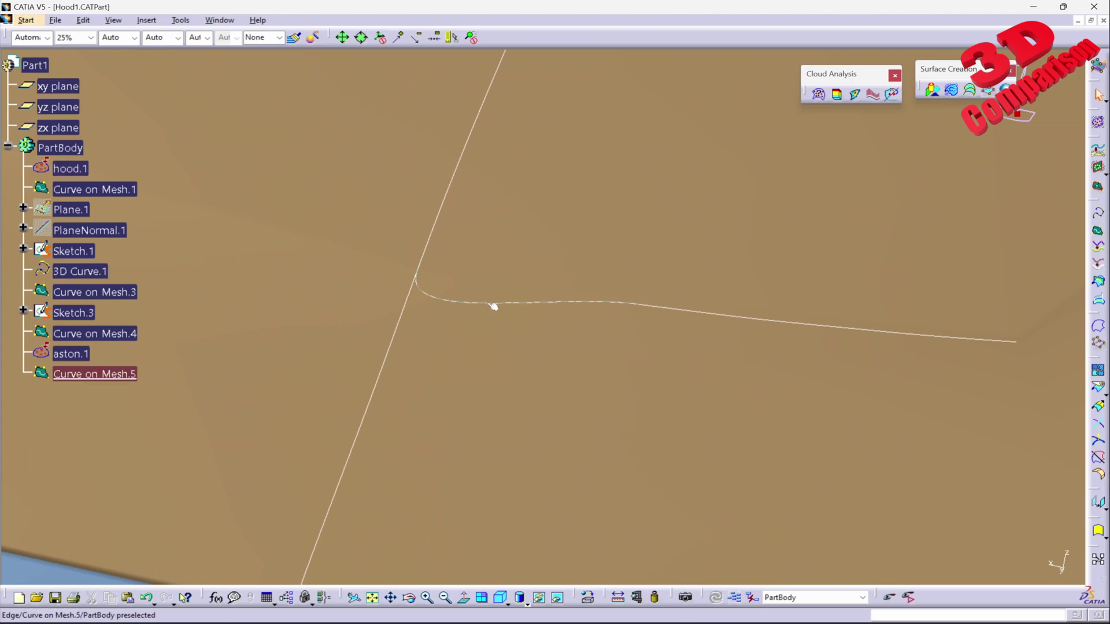
pyautogui.rightClick(420, 269)
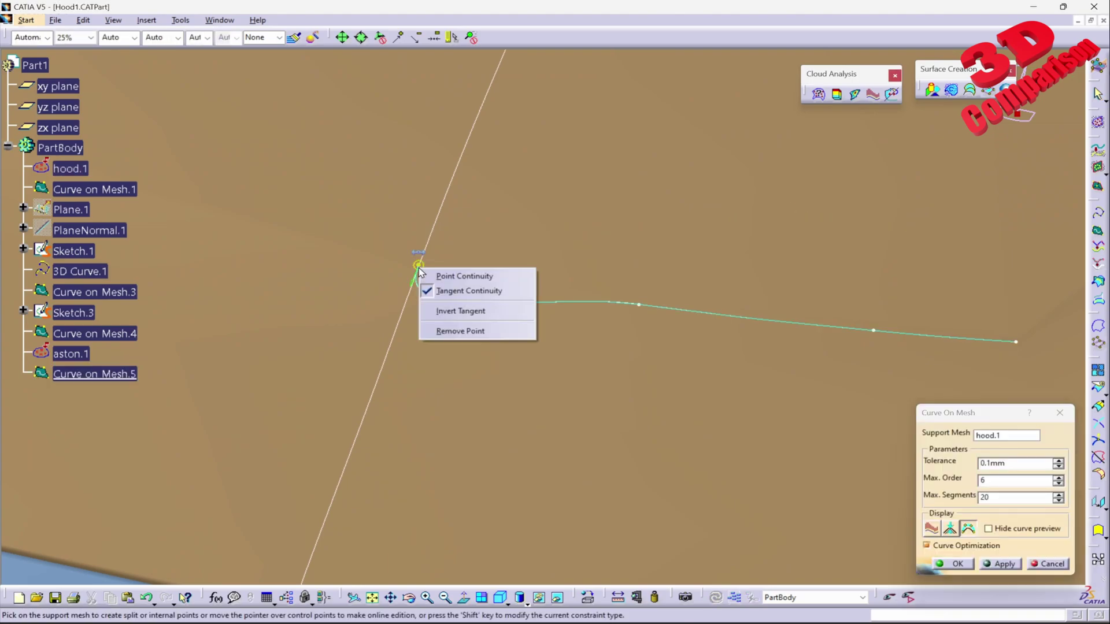
pyautogui.click(466, 319)
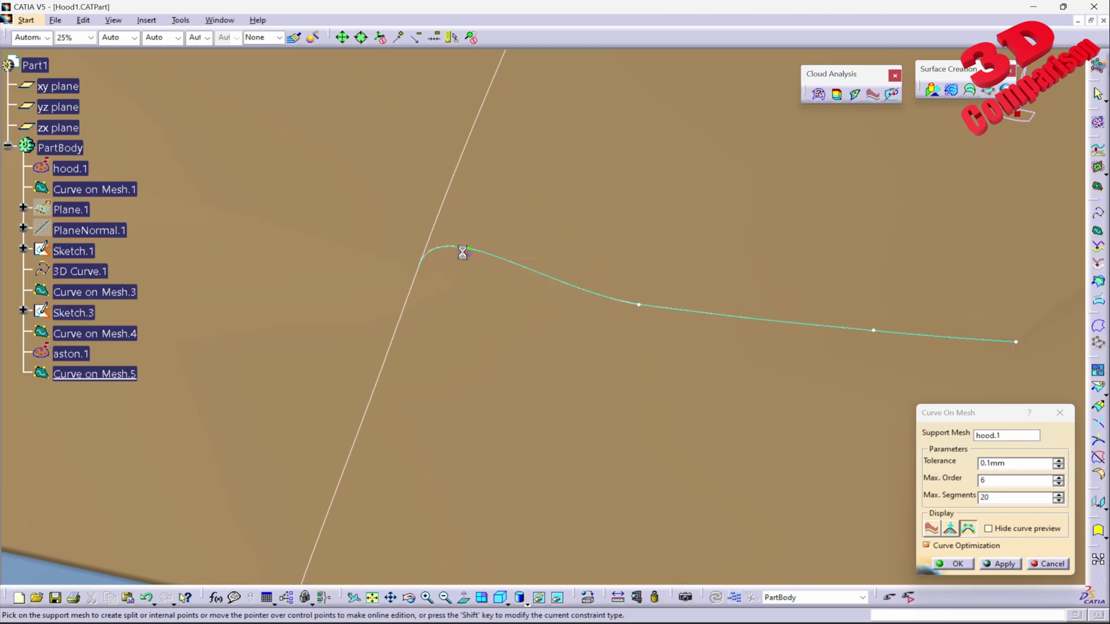
# Step: Shorten the tangent vector at the start point of Curve on Mesh.5 to a tension of about 0.1
pyautogui.rightClick(420, 269)
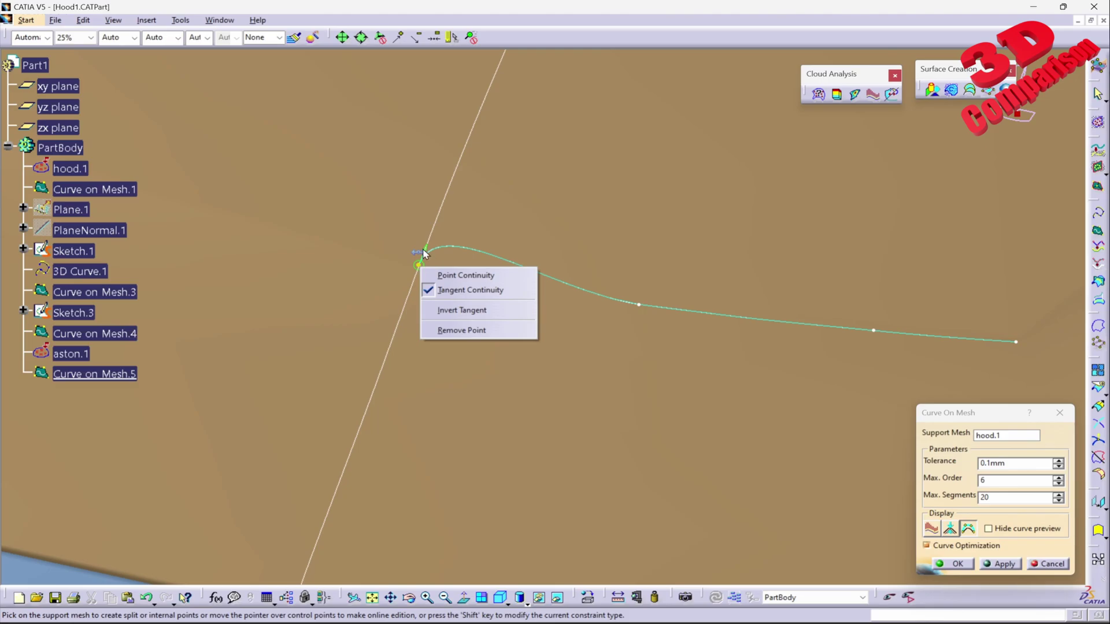
pyautogui.click(423, 254)
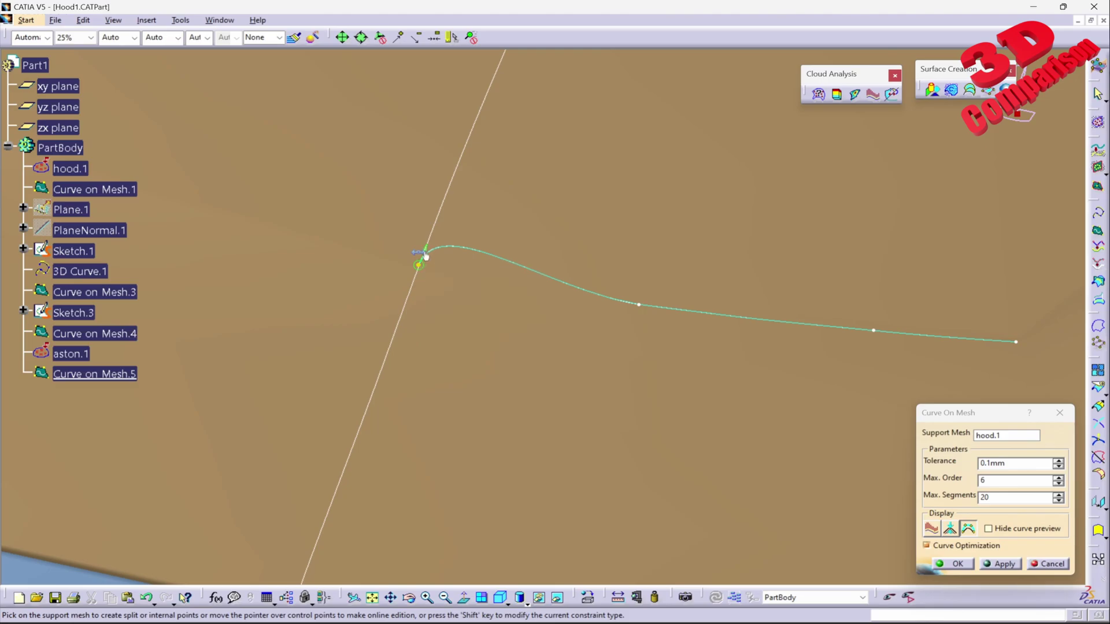
pyautogui.moveTo(430, 245); pyautogui.dragTo(419, 269)
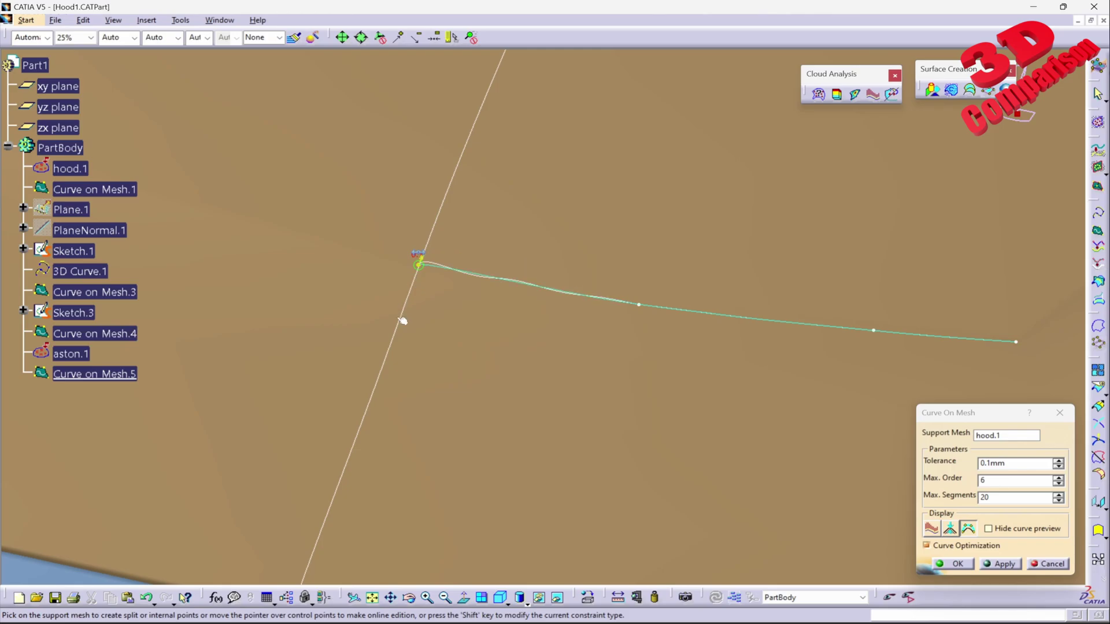
pyautogui.moveTo(593, 443); pyautogui.dragTo(455, 298, button='middle')
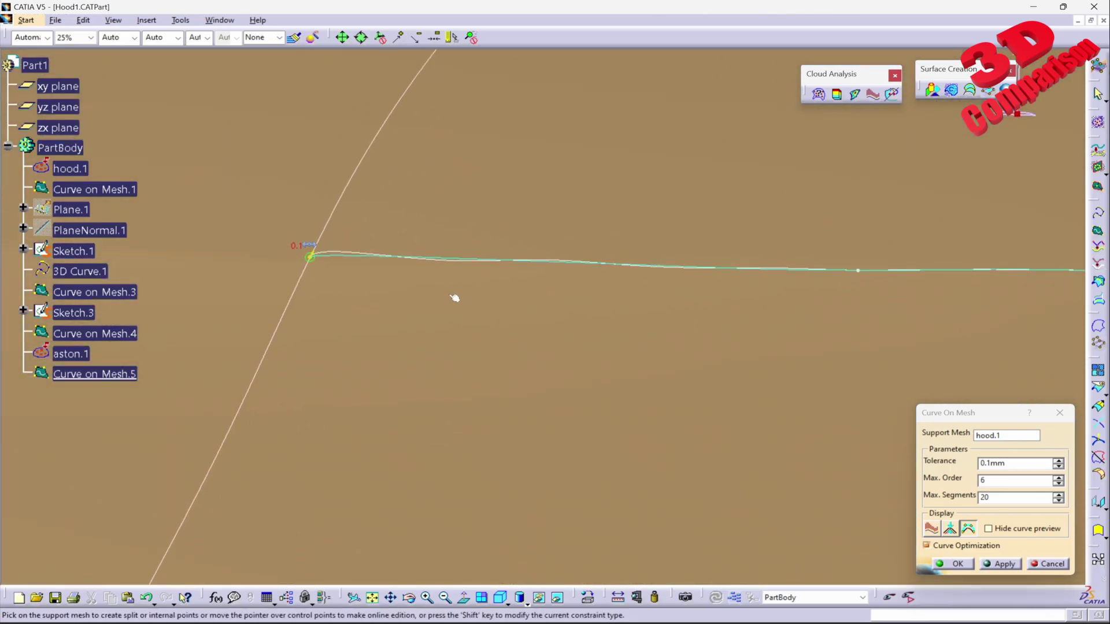
# Step: Display the curvature comb and maximum deviation of Curve on Mesh.5 and inspect its start at the middle curve
pyautogui.click(961, 548)
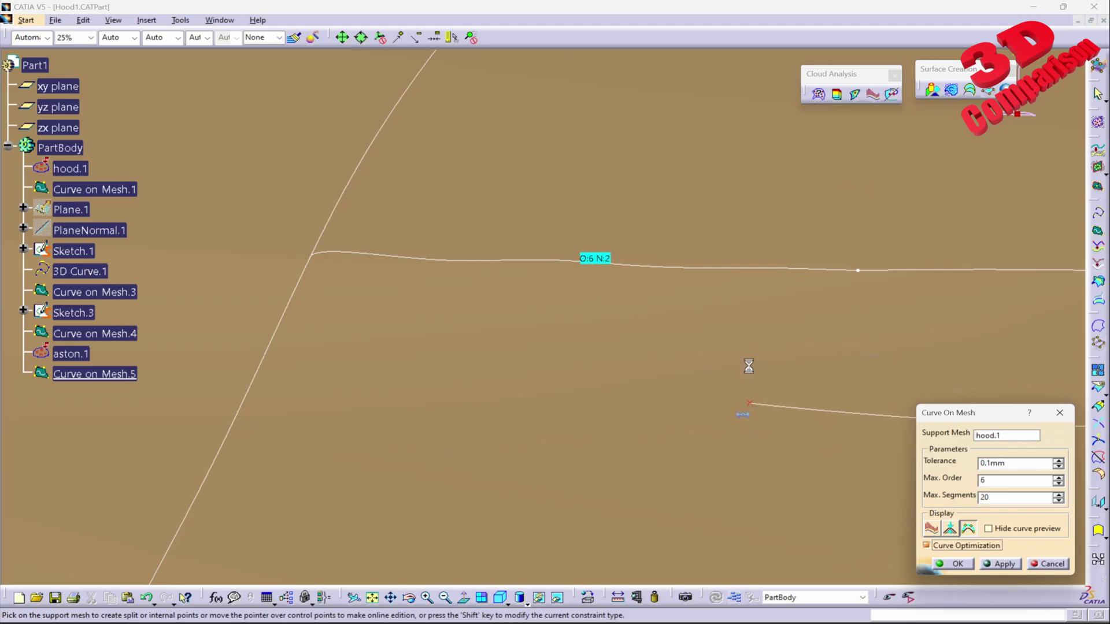
pyautogui.click(932, 528)
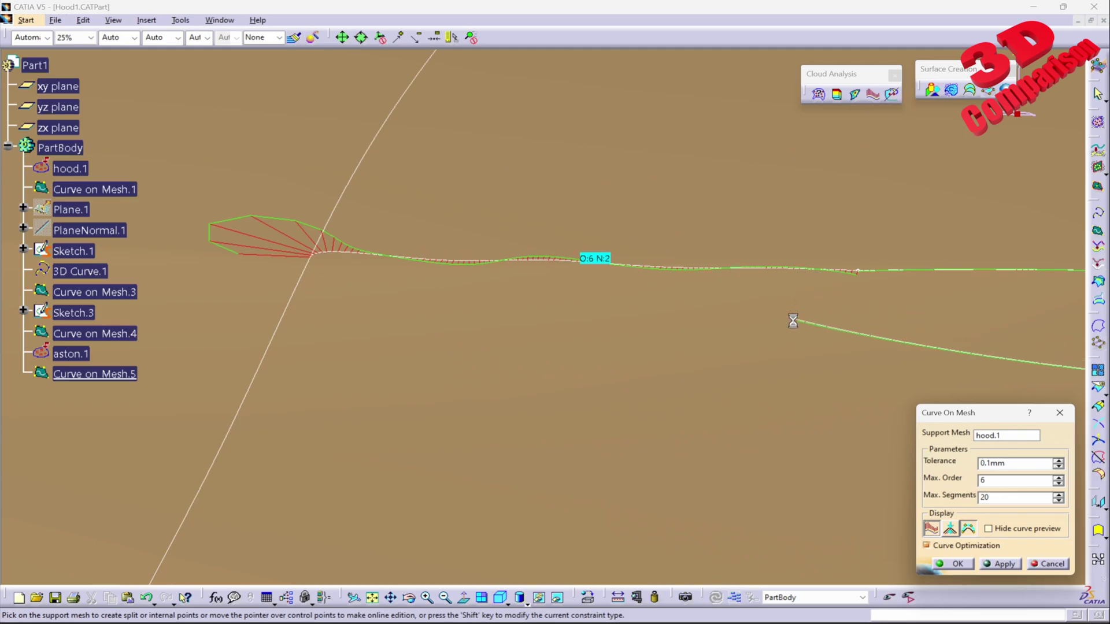
pyautogui.click(951, 529)
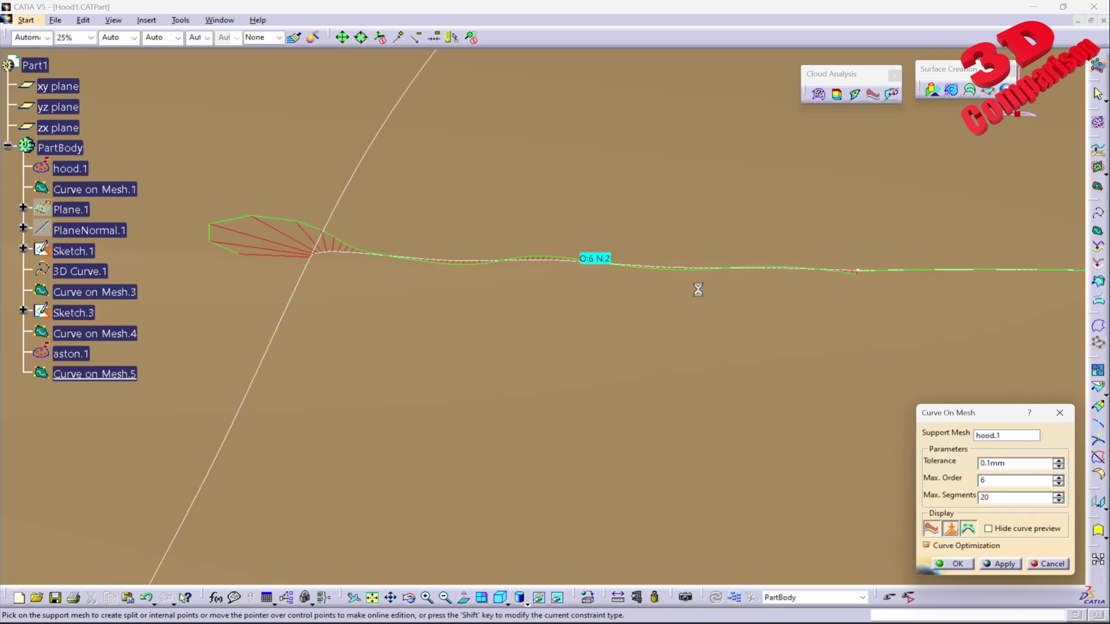
pyautogui.moveTo(709, 354); pyautogui.dragTo(564, 427, button='middle')
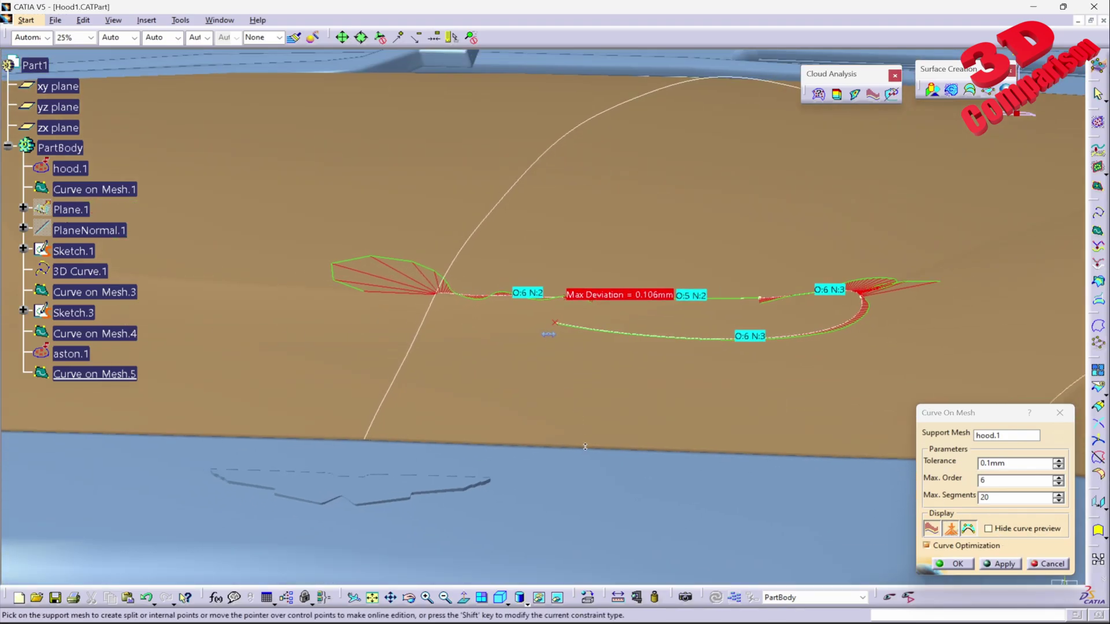
pyautogui.moveTo(701, 252); pyautogui.dragTo(641, 324, button='middle')
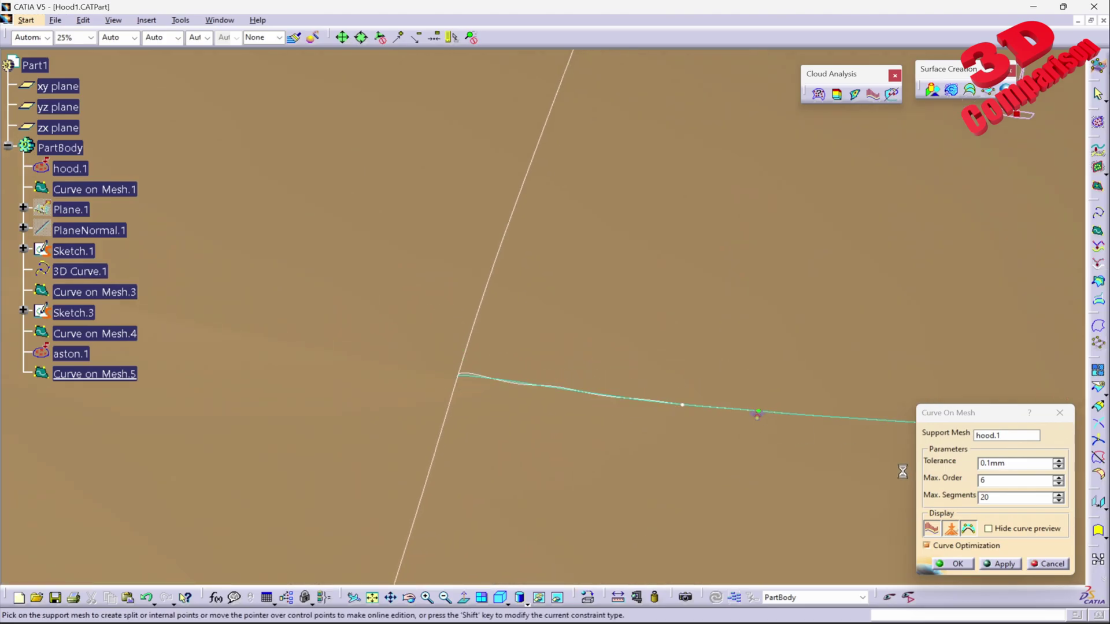
pyautogui.click(946, 533)
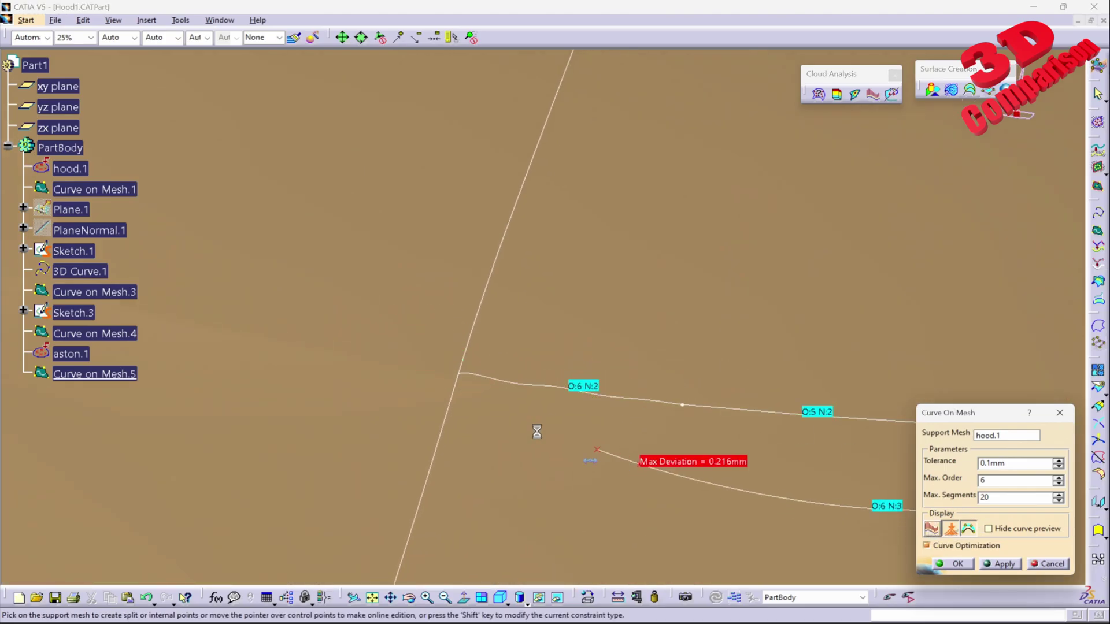
pyautogui.click(936, 533)
# Step: Invert the start tangent of Curve on Mesh.5 again and apply the curve edit
pyautogui.rightClick(489, 377)
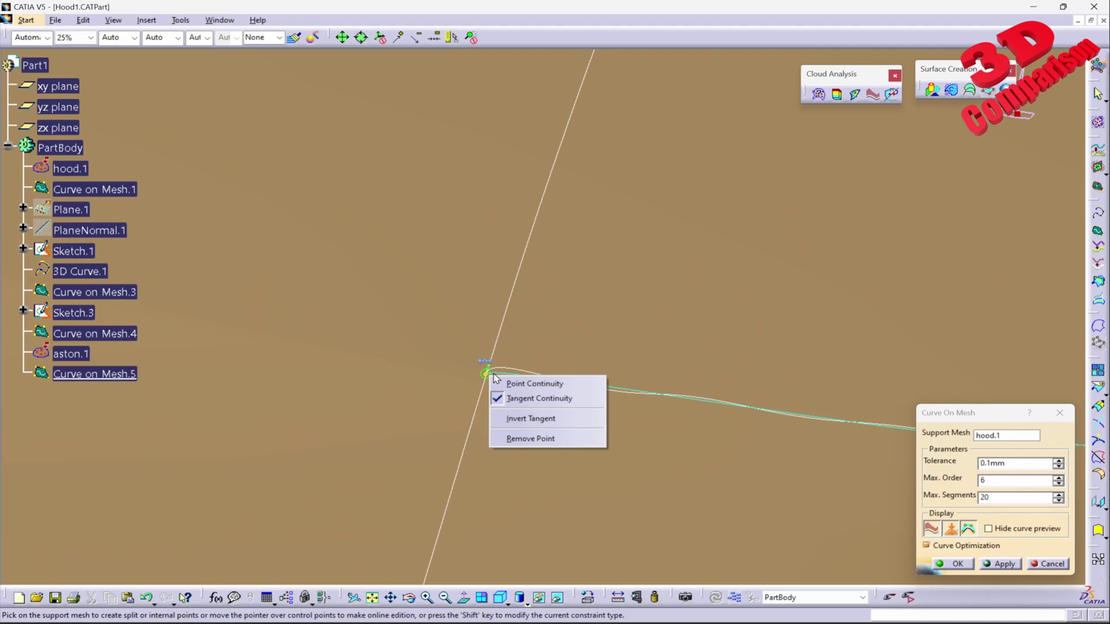
pyautogui.click(546, 419)
pyautogui.moveTo(529, 474); pyautogui.dragTo(676, 439, button='middle')
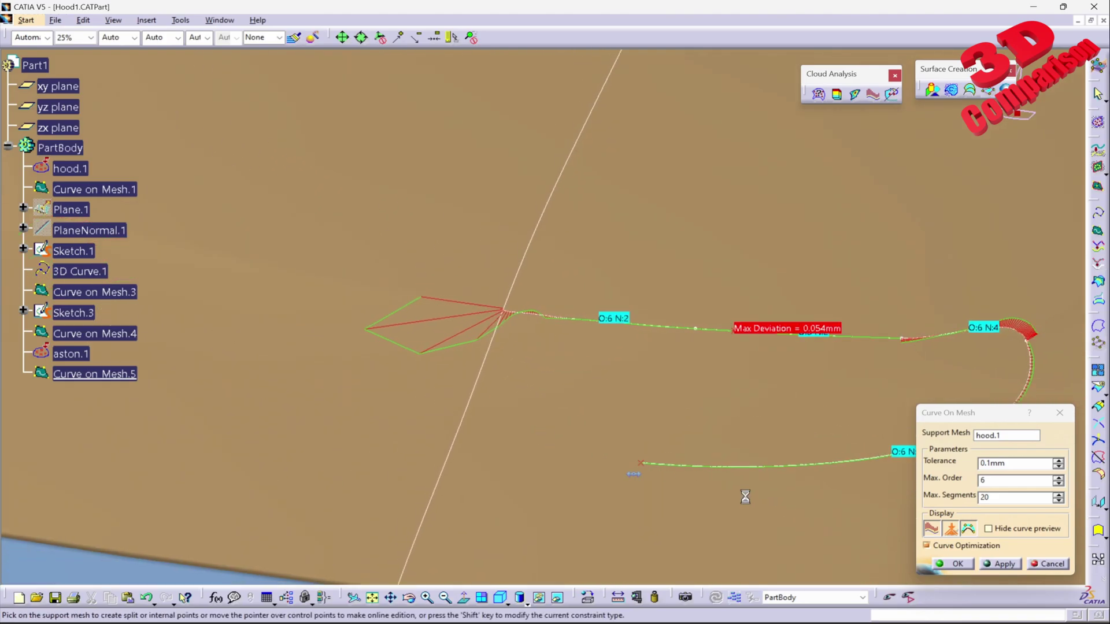
pyautogui.click(951, 564)
pyautogui.moveTo(750, 341); pyautogui.dragTo(719, 361, button='middle')
pyautogui.moveTo(758, 396); pyautogui.dragTo(631, 345, button='middle')
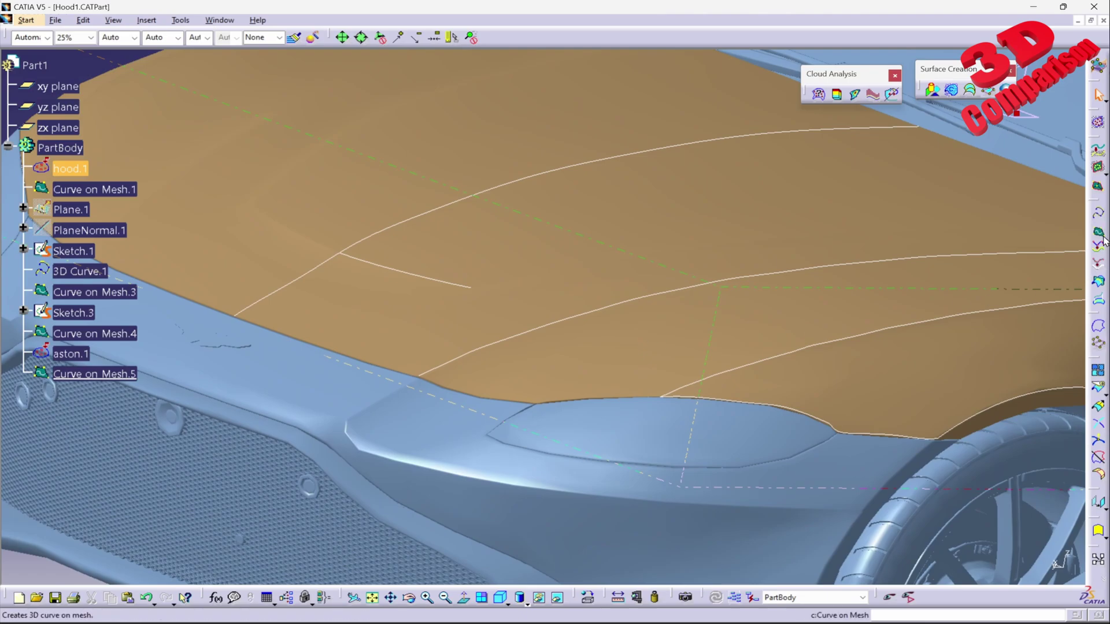
pyautogui.moveTo(665, 313); pyautogui.dragTo(688, 197, button='middle')
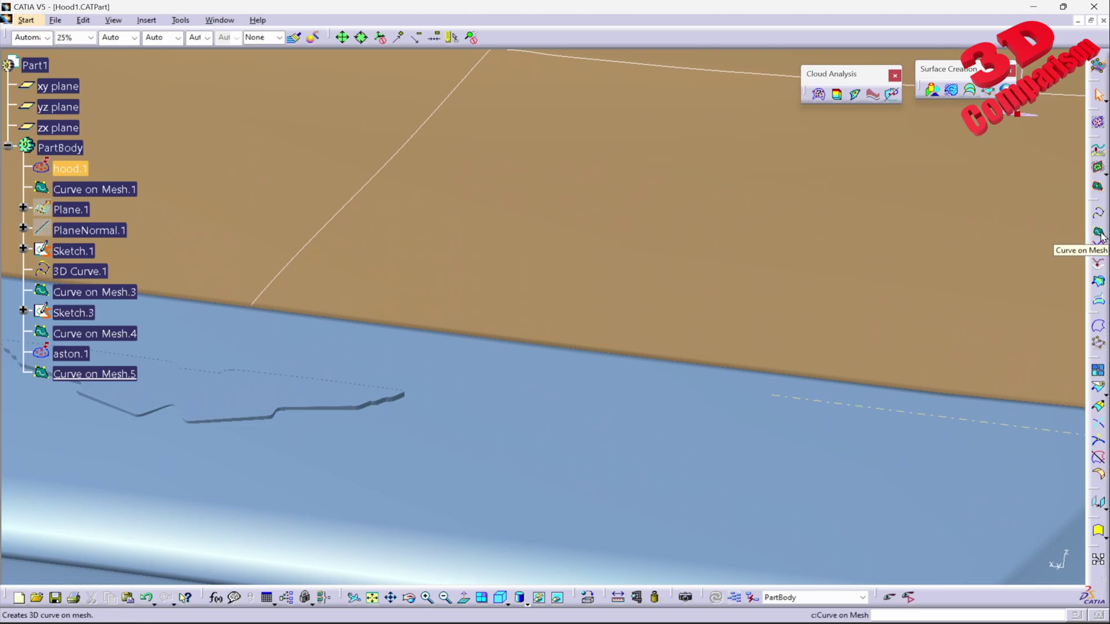
pyautogui.click(1097, 215)
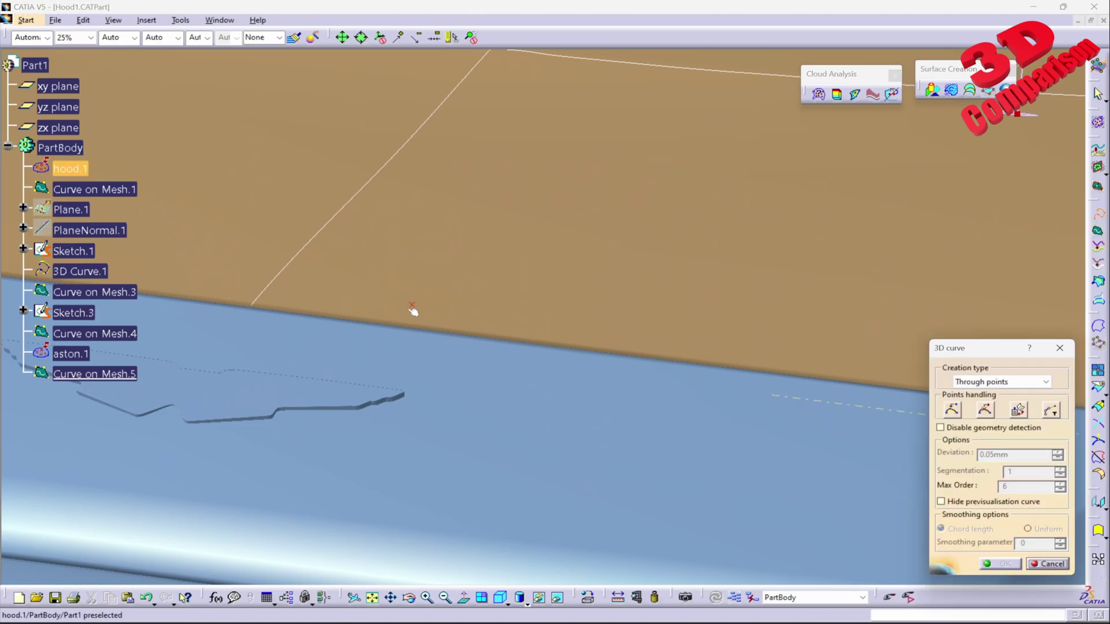
pyautogui.moveTo(374, 358); pyautogui.dragTo(509, 497, button='middle')
pyautogui.press('Escape')
pyautogui.moveTo(899, 148); pyautogui.dragTo(807, 315, button='middle')
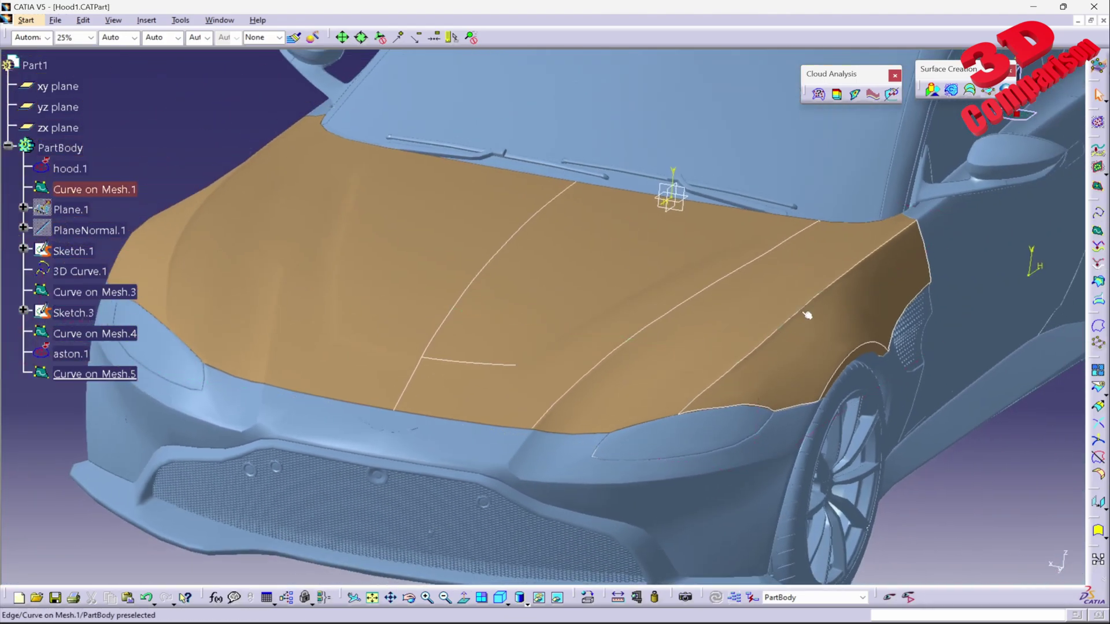
# Step: Try a multi-sections surface between Sketch.3 and Curve on Mesh.4, previewing how it follows the hood's front edge
pyautogui.click(971, 91)
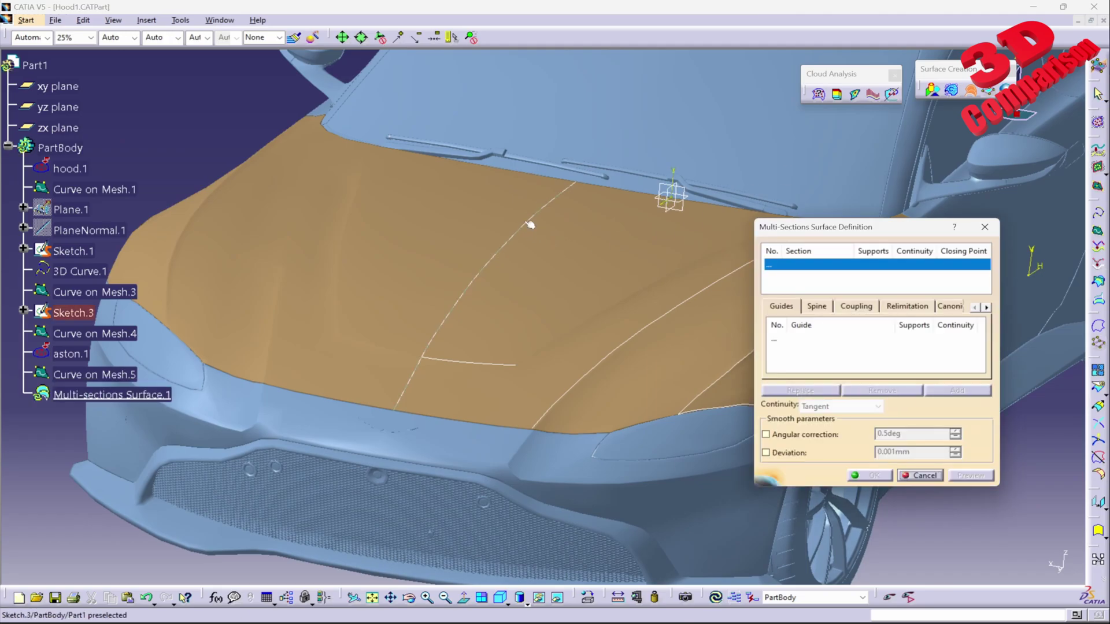
pyautogui.click(667, 317)
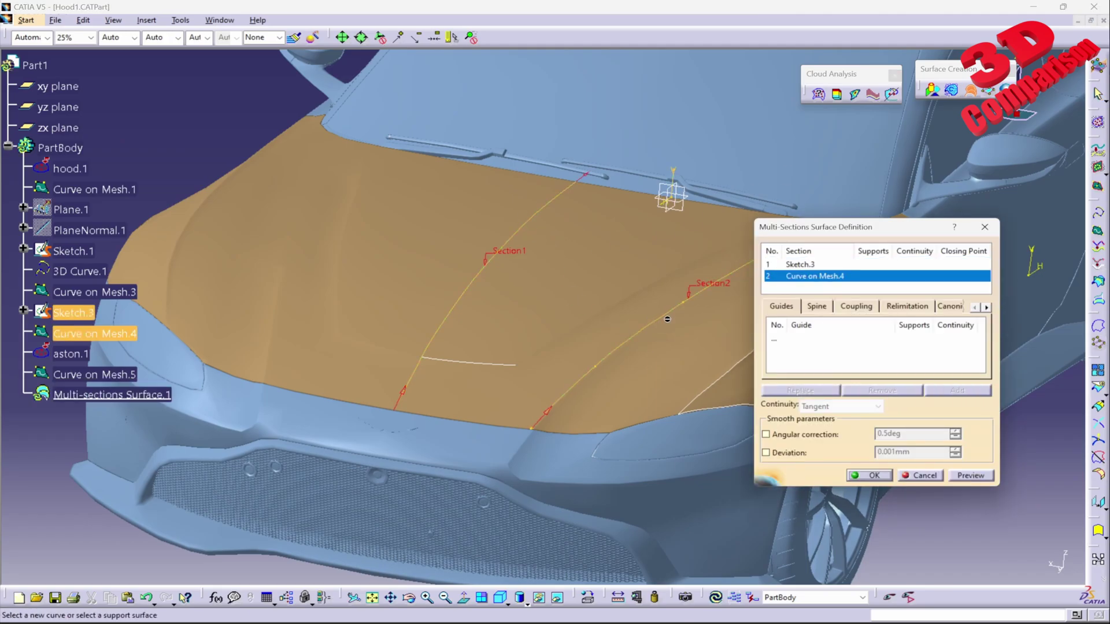
pyautogui.click(969, 479)
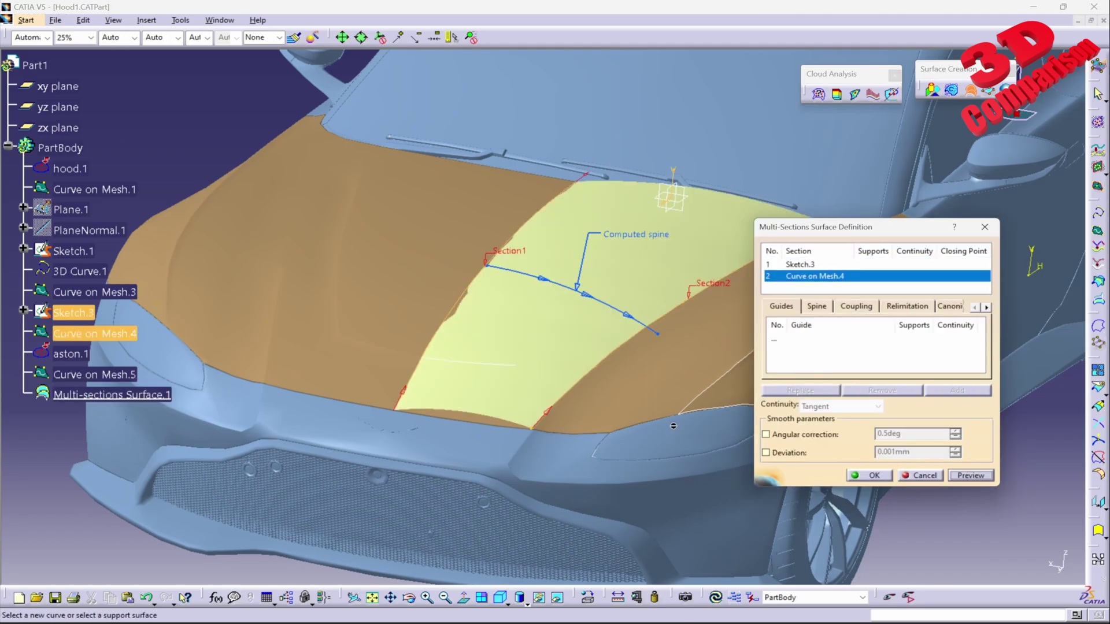
pyautogui.moveTo(672, 425); pyautogui.dragTo(468, 412, button='middle')
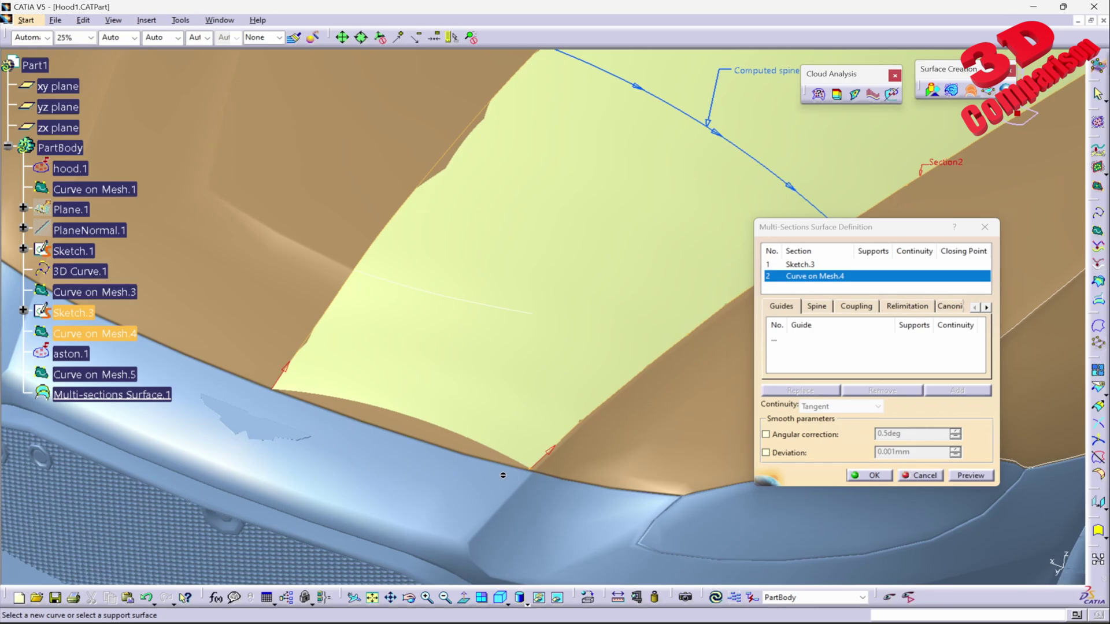
pyautogui.click(925, 476)
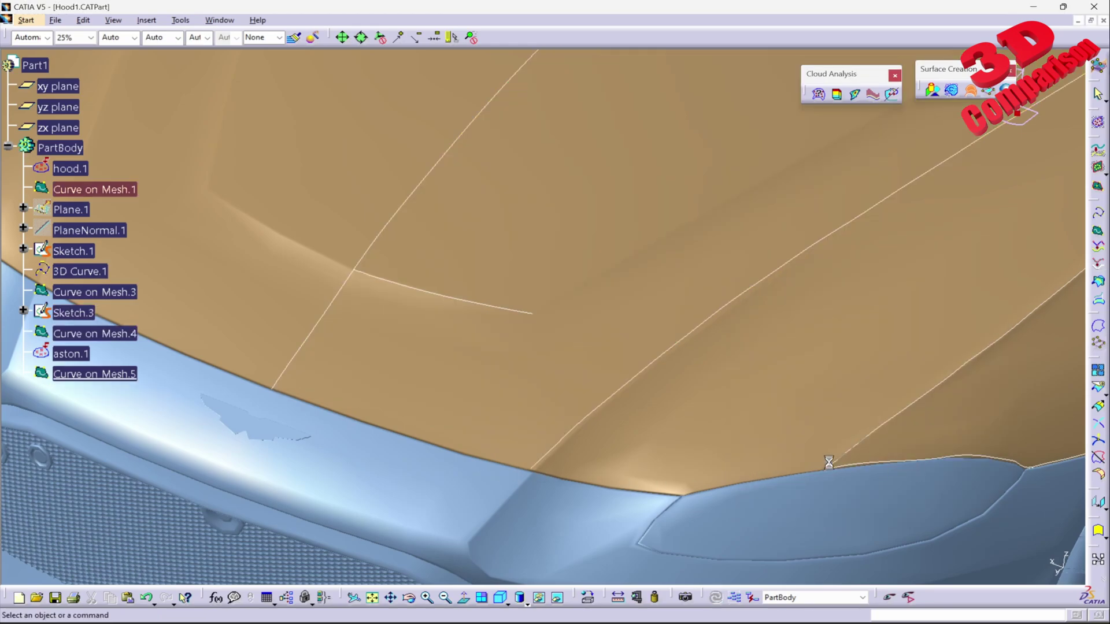
# Step: Create a four-point 3D curve through points along the hood's front edge, from the end of Sketch.3 to the end of Curve on Mesh.4
pyautogui.moveTo(827, 458); pyautogui.dragTo(607, 342, button='middle')
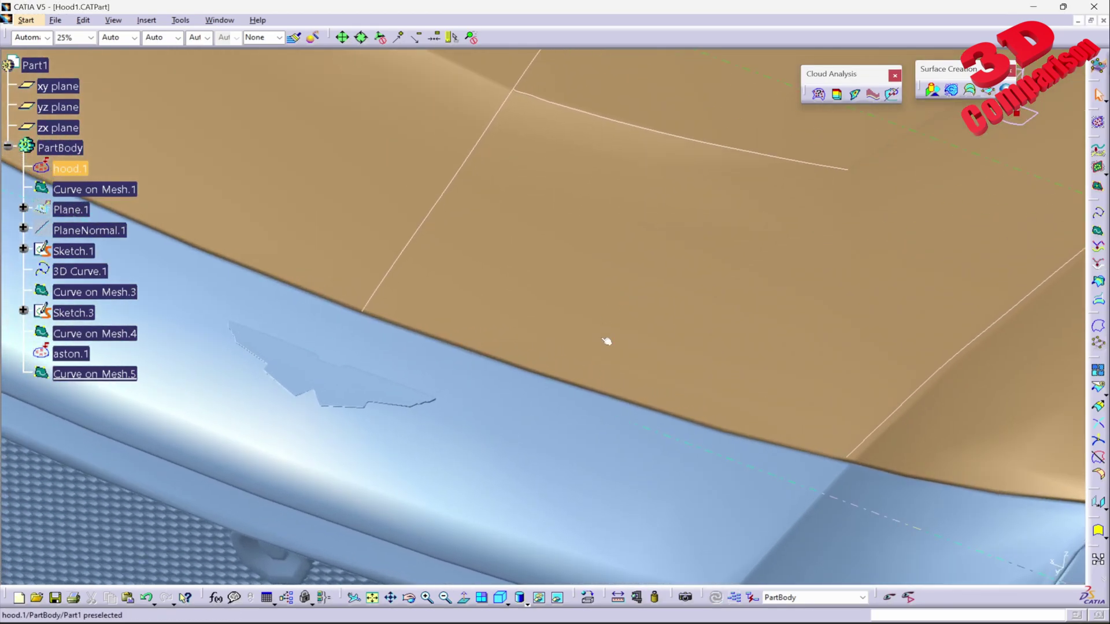
pyautogui.click(1098, 220)
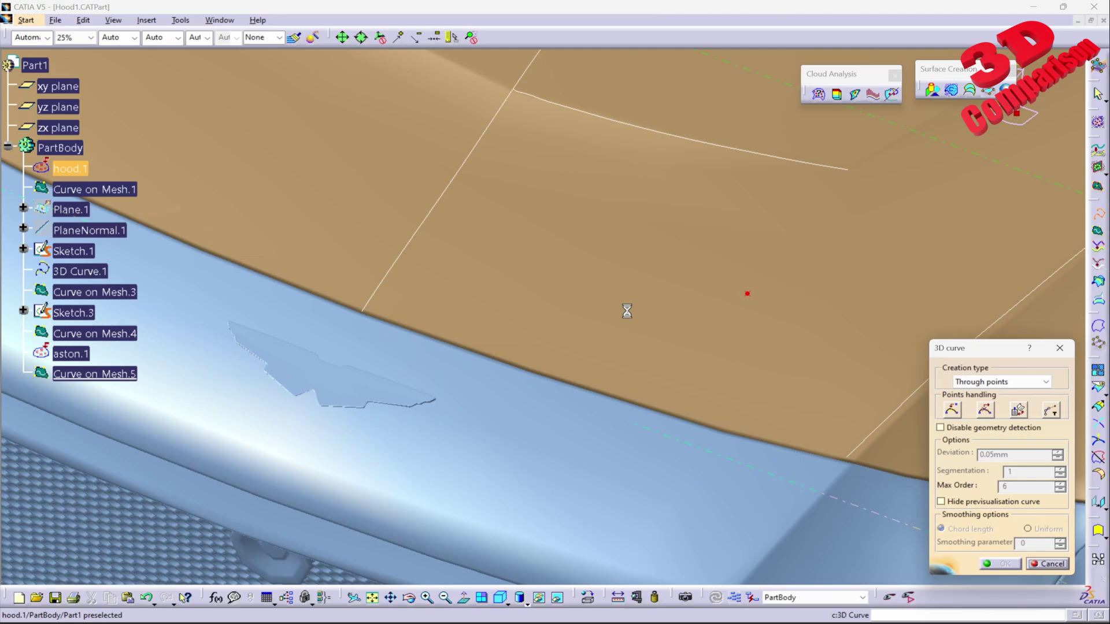
pyautogui.click(366, 310)
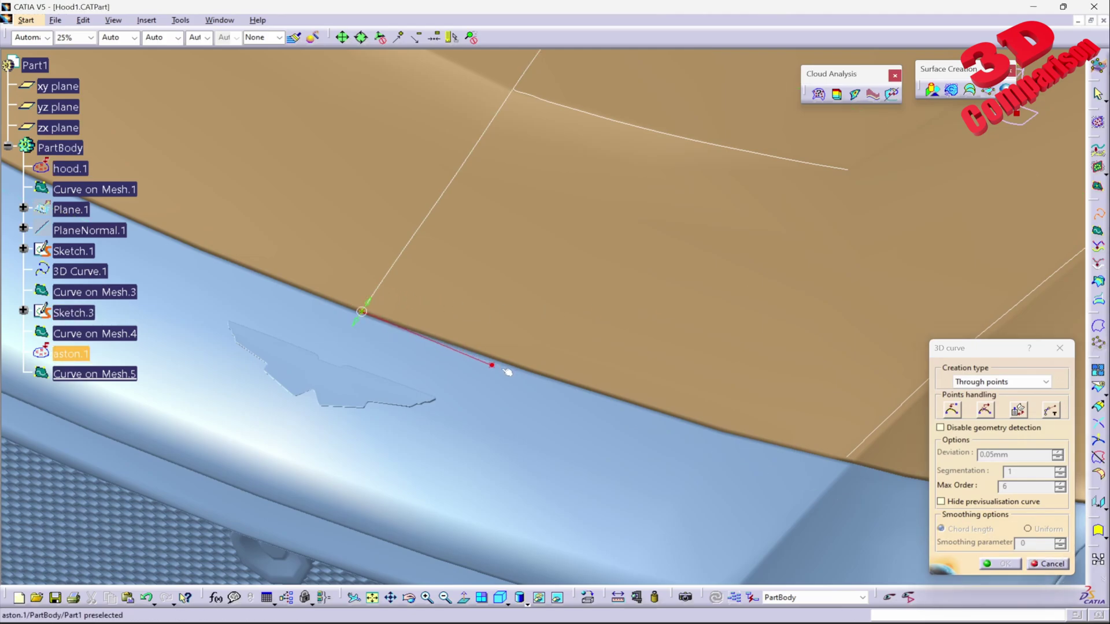
pyautogui.click(571, 381)
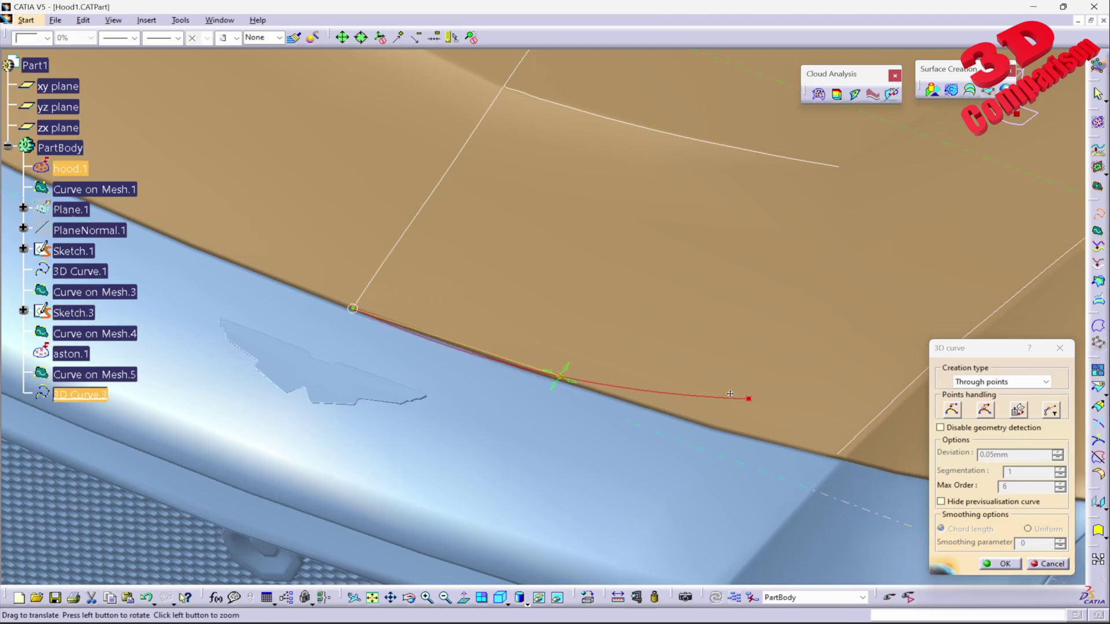
pyautogui.moveTo(749, 397); pyautogui.dragTo(555, 390, button='middle')
pyautogui.click(552, 388)
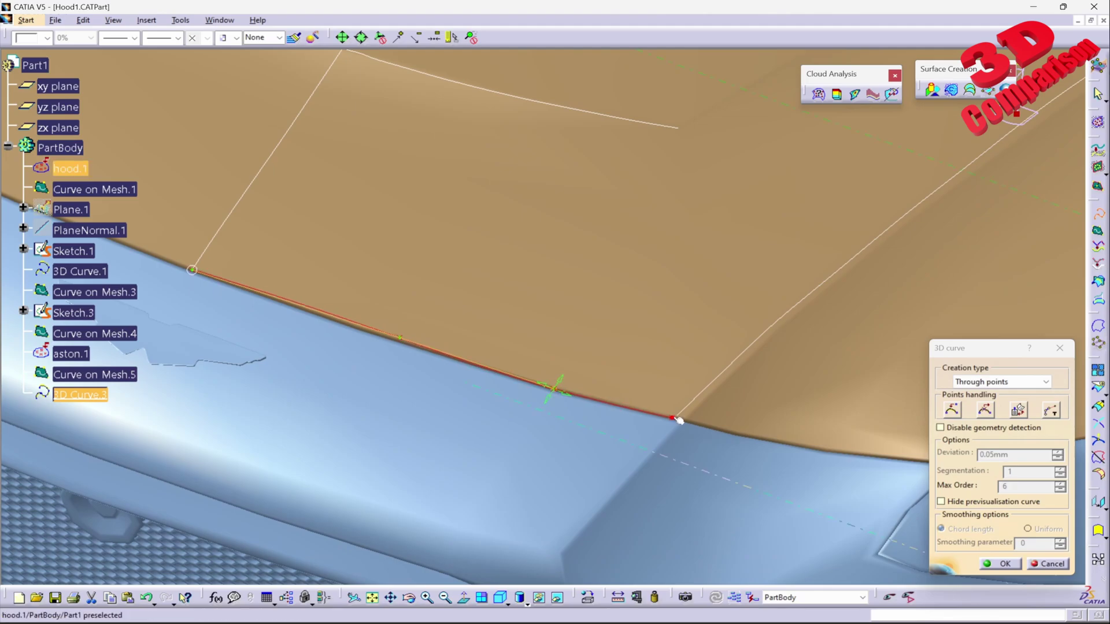
pyautogui.click(677, 415)
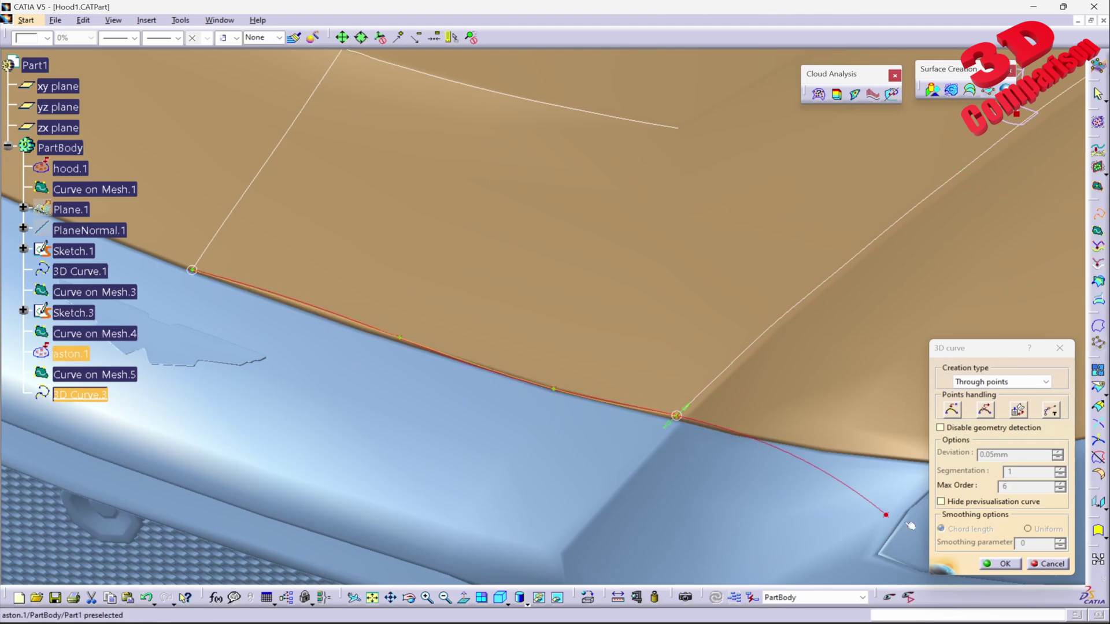
pyautogui.click(1001, 563)
# Step: Edit Sketch.3 and adjust the spline's front end control point at the hood's front tip
pyautogui.moveTo(617, 345); pyautogui.dragTo(488, 446, button='middle')
pyautogui.click(368, 529)
pyautogui.moveTo(492, 399); pyautogui.dragTo(777, 367, button='middle')
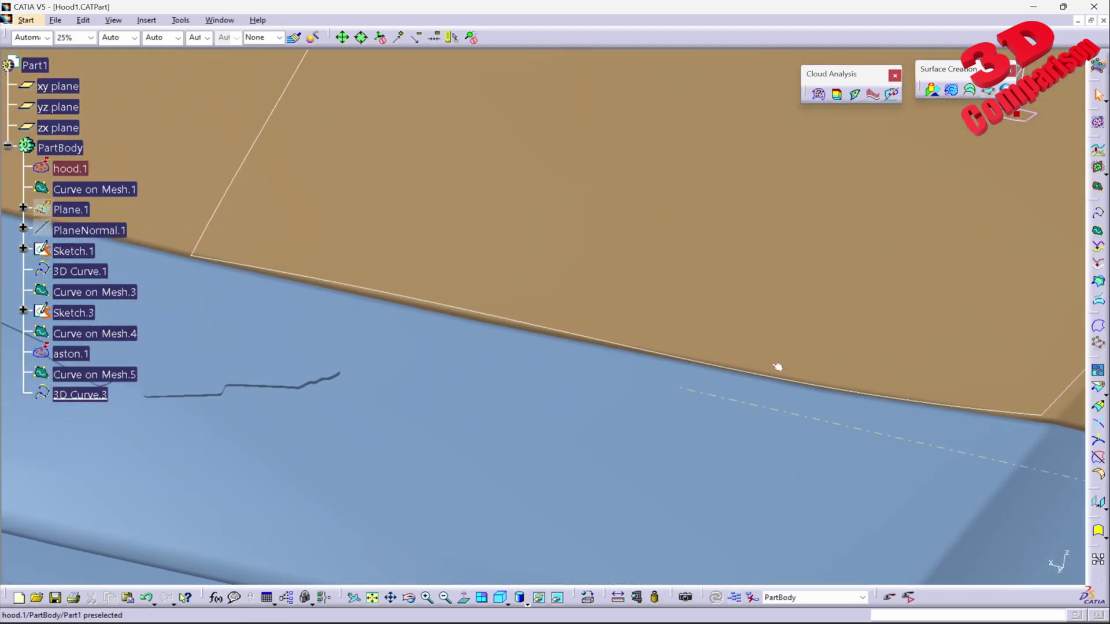
pyautogui.moveTo(415, 260); pyautogui.dragTo(498, 322, button='middle')
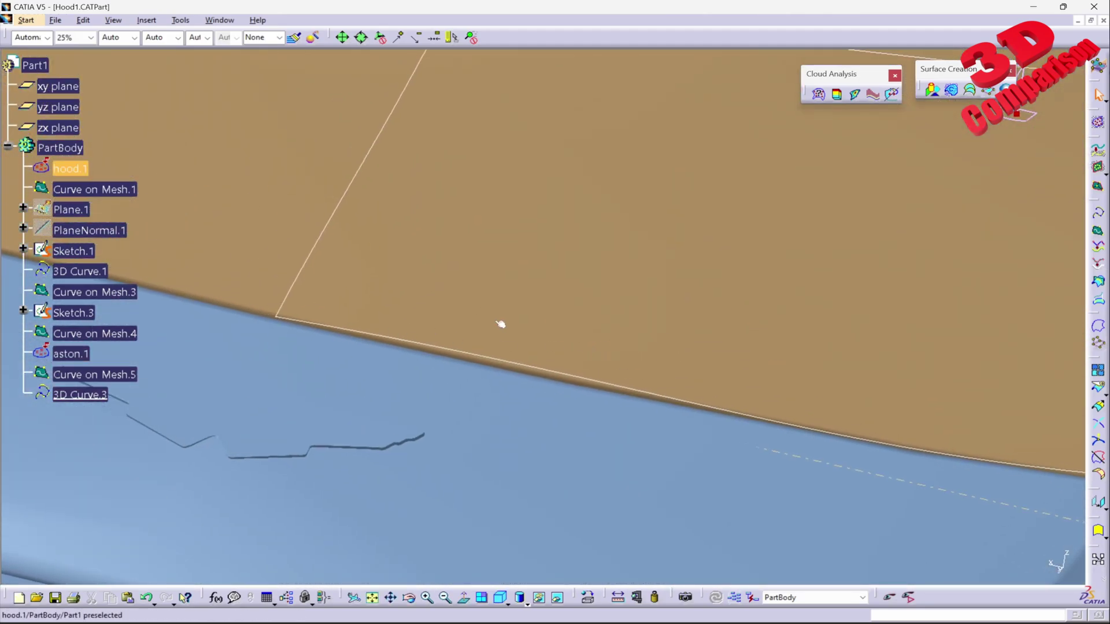
pyautogui.doubleClick(288, 310)
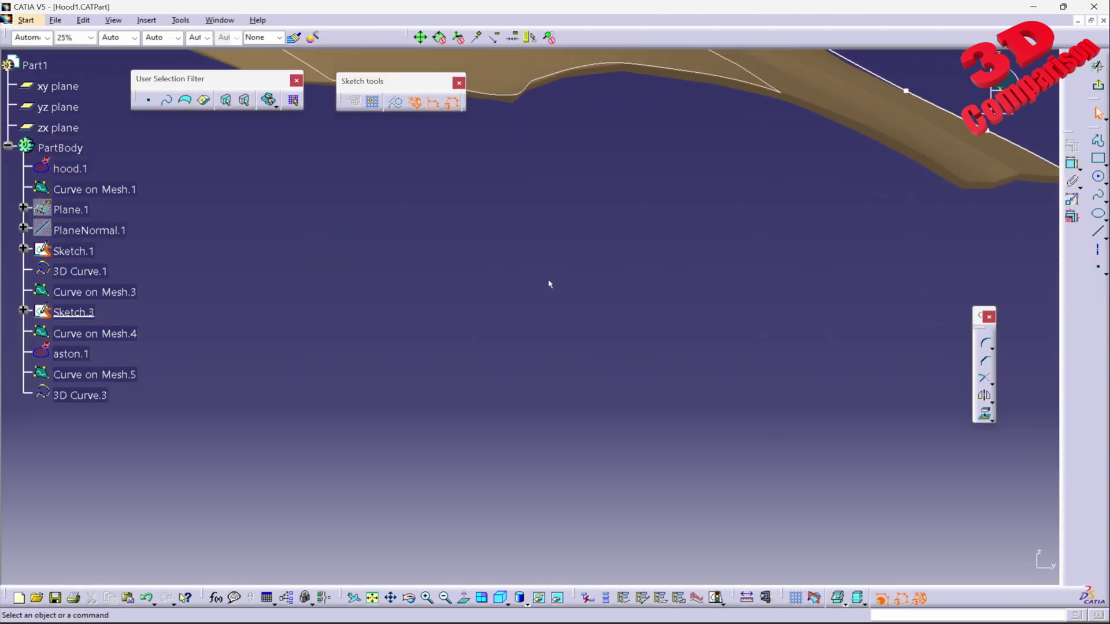
pyautogui.moveTo(754, 296)
pyautogui.mouseDown(button='middle')
pyautogui.moveTo(561, 295)
pyautogui.moveTo(773, 307)
pyautogui.moveTo(780, 206)
pyautogui.mouseUp(button='middle')
pyautogui.click(814, 597)
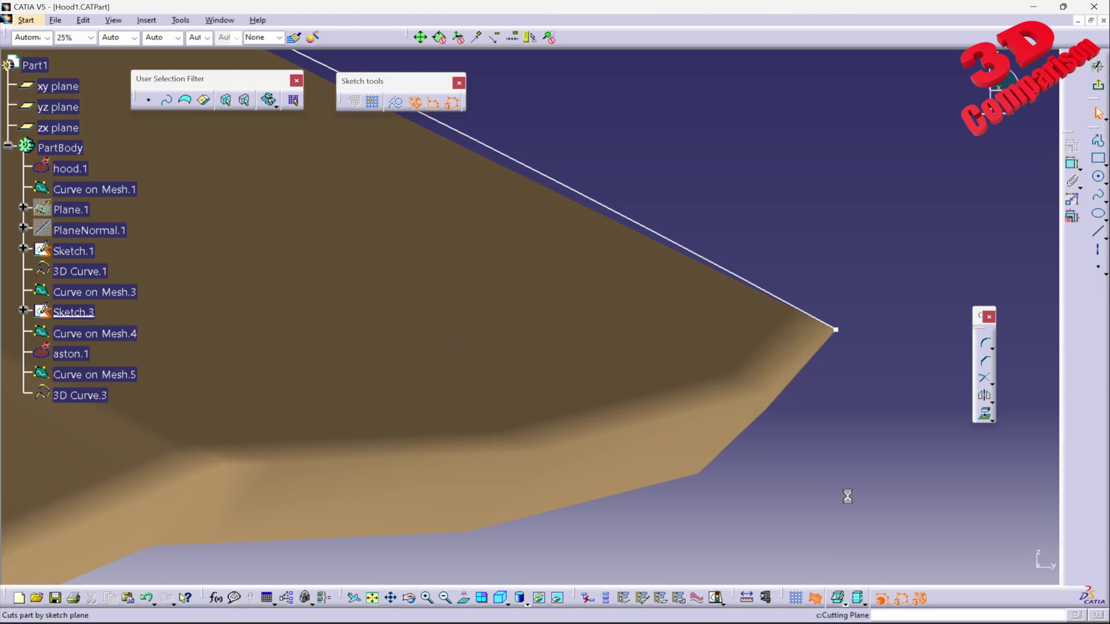
pyautogui.click(840, 331)
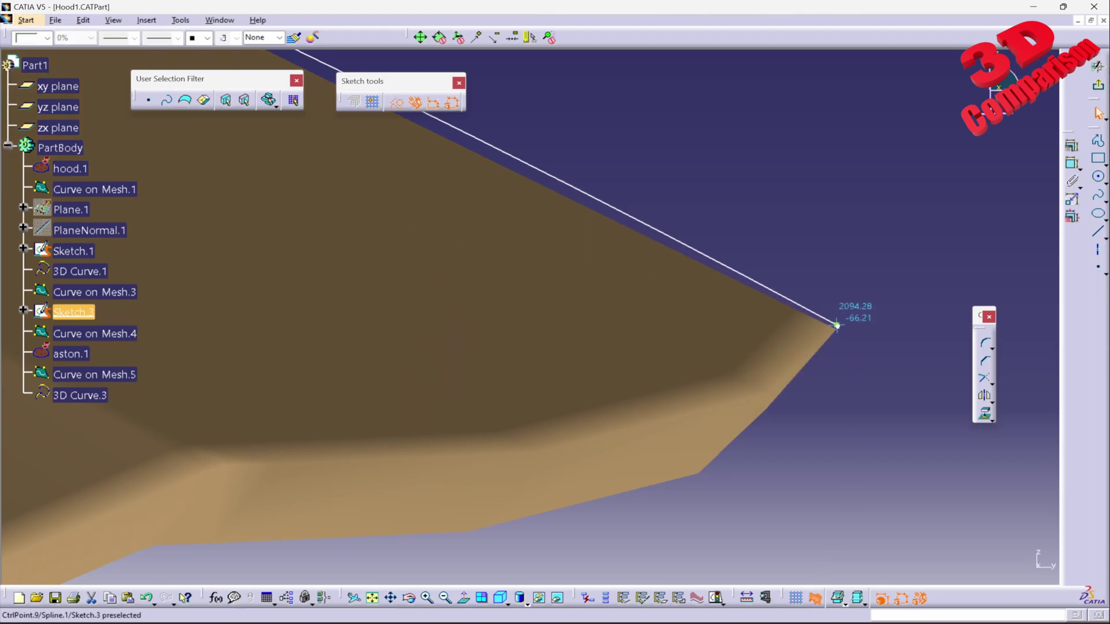
pyautogui.click(1101, 88)
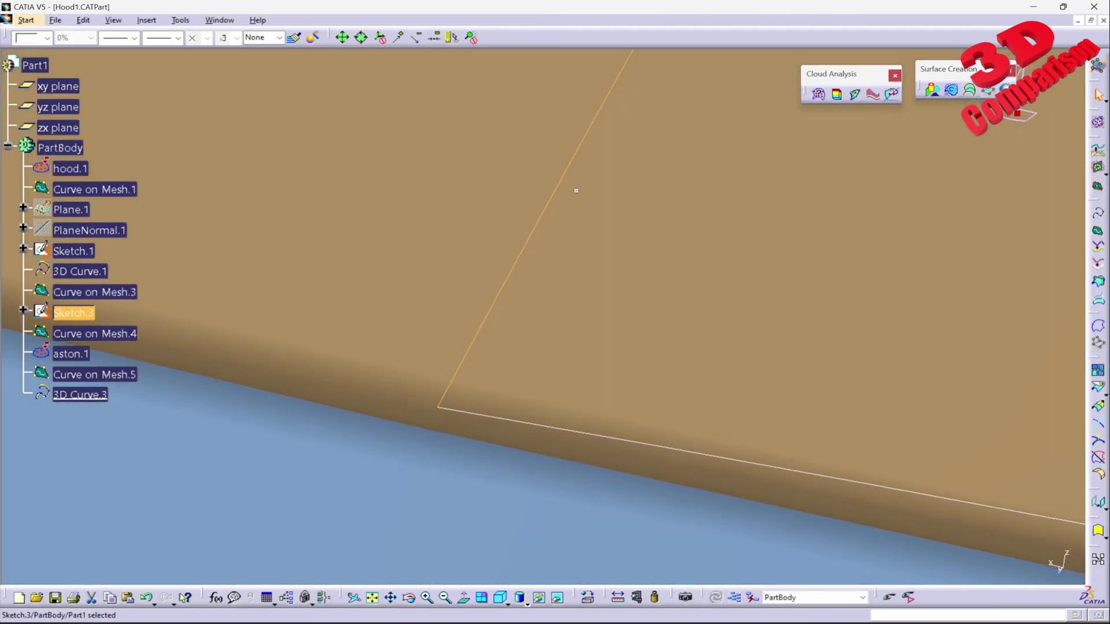
pyautogui.click(533, 348)
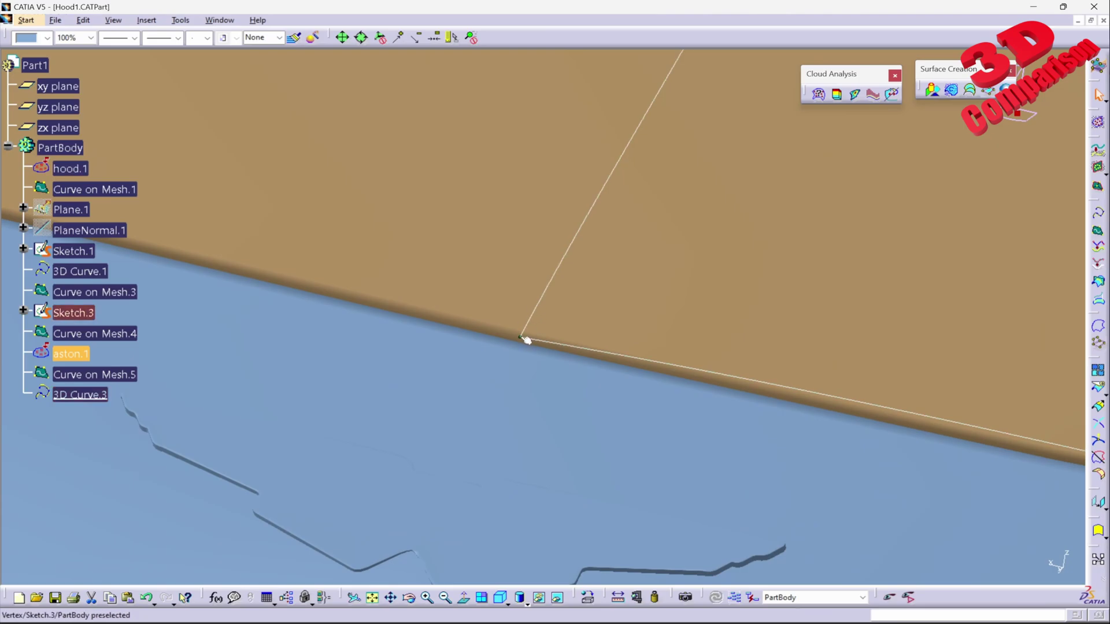
pyautogui.moveTo(826, 254); pyautogui.dragTo(603, 436, button='middle')
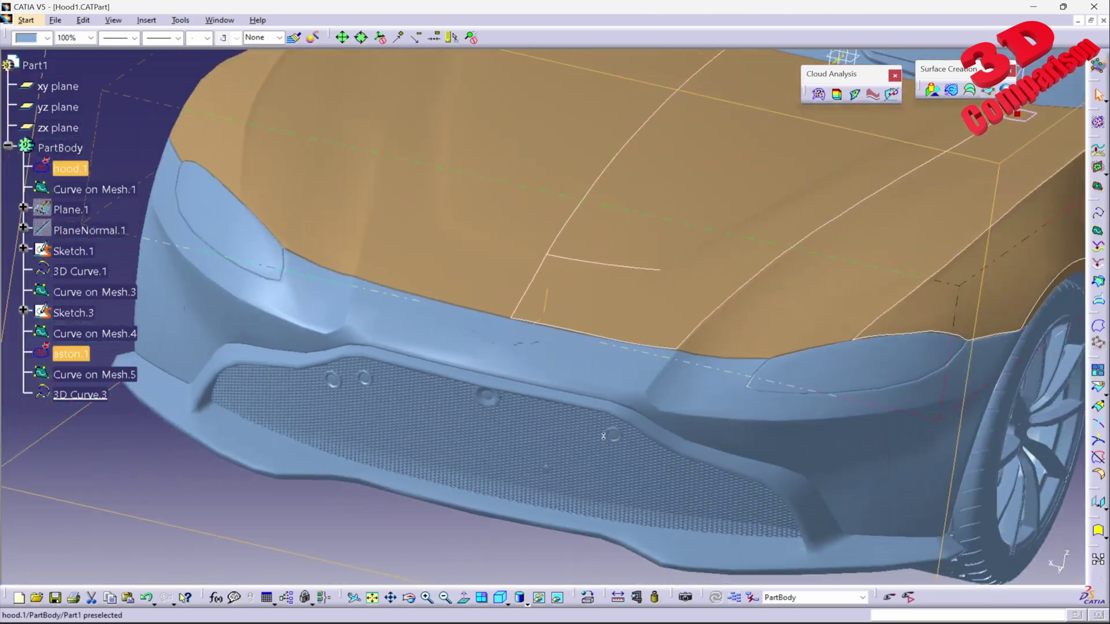
# Step: Try a multi-sections surface between Sketch.3 and Curve on Mesh.4 with 3D Curve.3 as the guide, previewing it against the hood
pyautogui.moveTo(639, 266); pyautogui.dragTo(548, 352, button='middle')
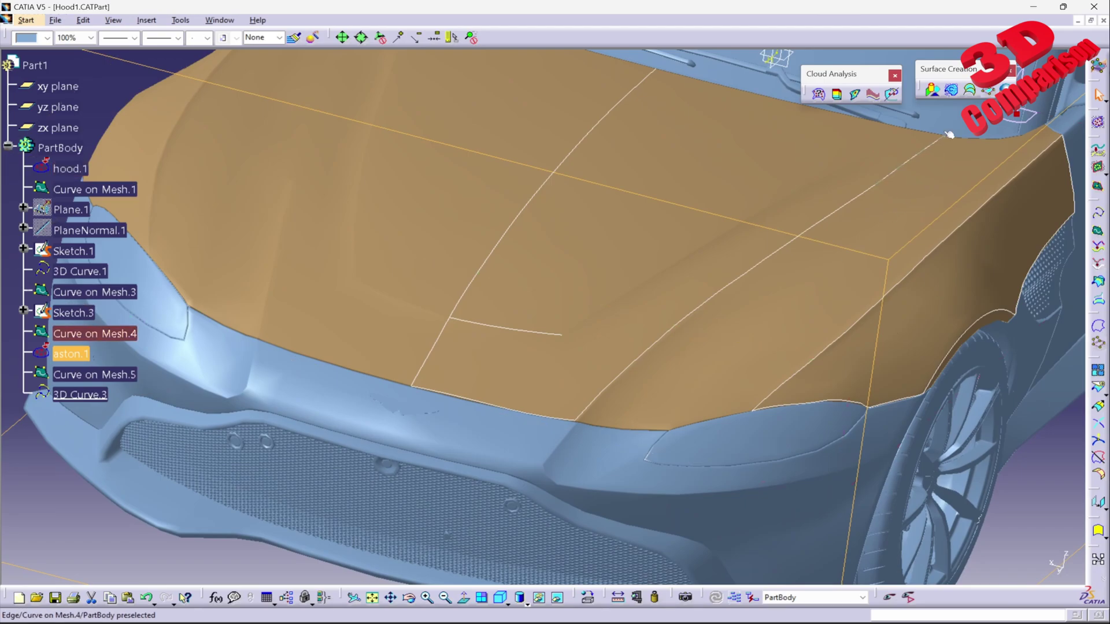
pyautogui.click(971, 91)
pyautogui.click(540, 200)
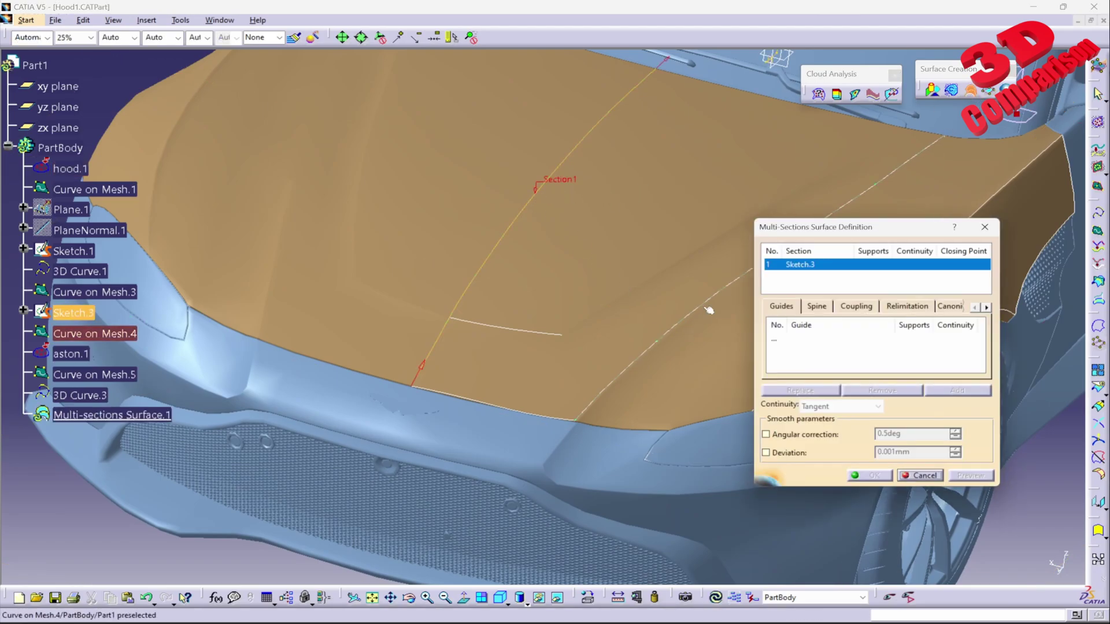
pyautogui.click(702, 310)
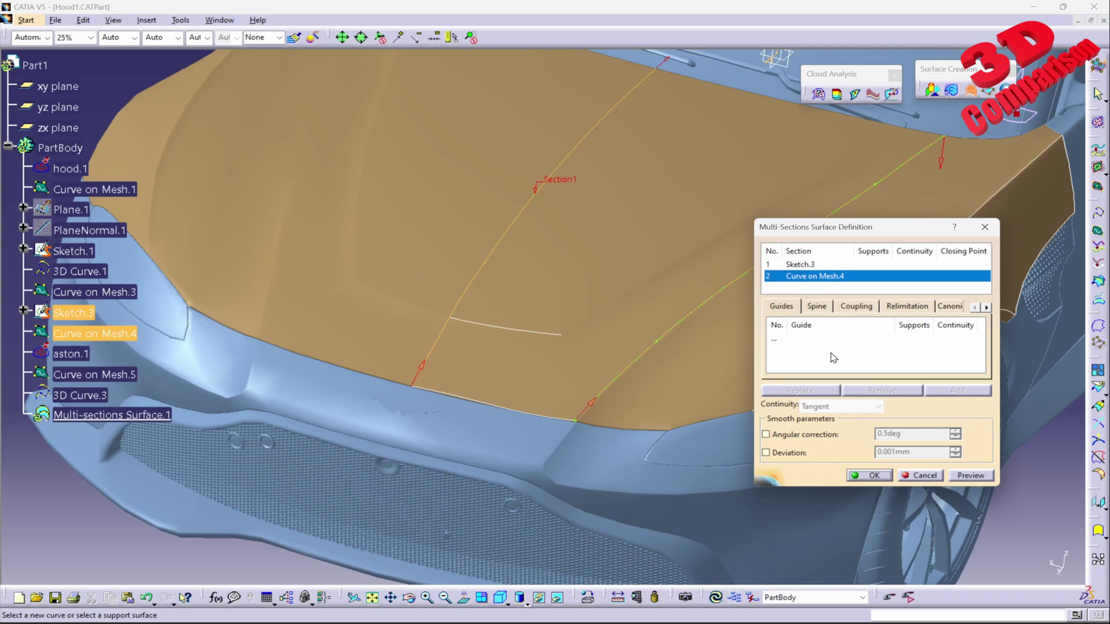
pyautogui.click(798, 340)
pyautogui.click(477, 405)
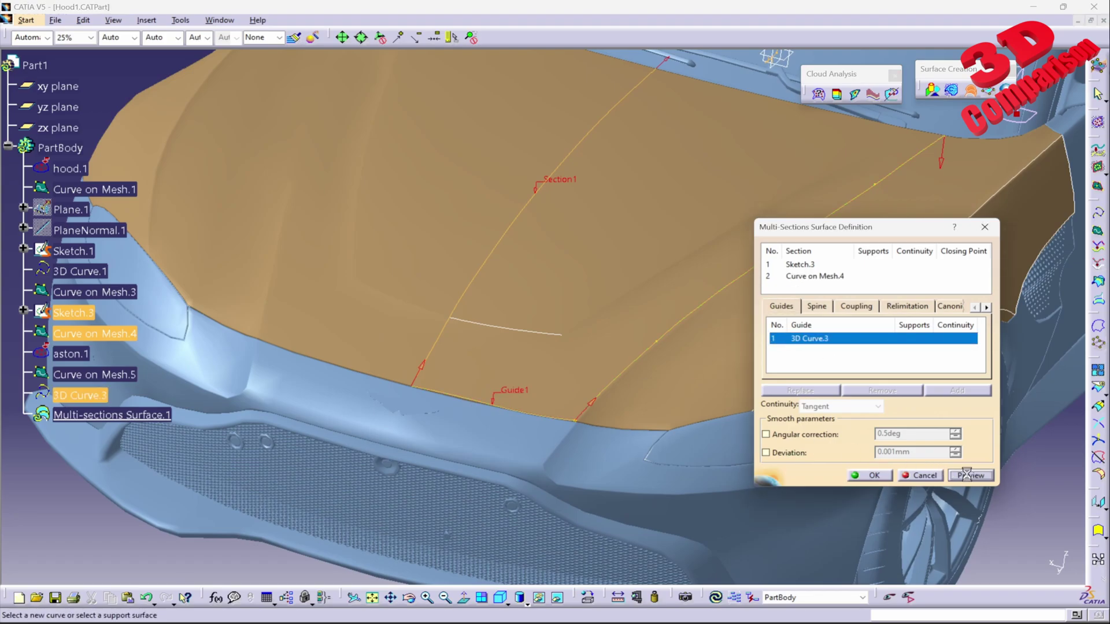
pyautogui.moveTo(742, 399); pyautogui.dragTo(562, 422, button='middle')
pyautogui.moveTo(713, 420); pyautogui.dragTo(885, 496, button='middle')
pyautogui.click(919, 476)
# Step: Edit Curve on Mesh.1 at its front end by the headlight, hide the curvature and deviation displays, and accept the curve
pyautogui.moveTo(867, 230); pyautogui.dragTo(497, 208, button='middle')
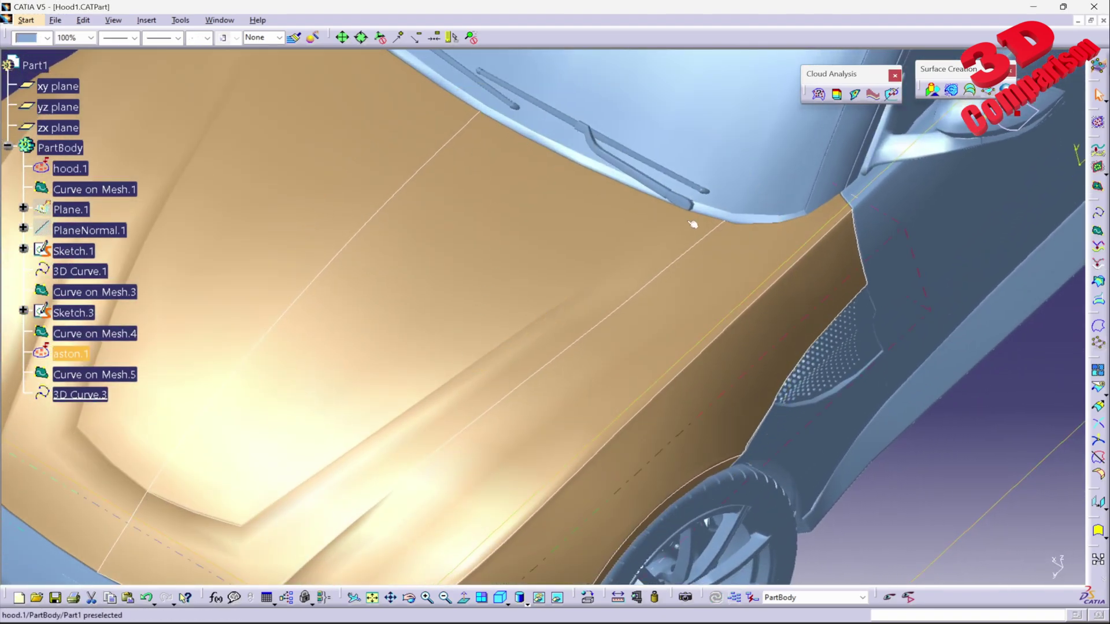
pyautogui.moveTo(528, 442); pyautogui.dragTo(570, 326, button='middle')
pyautogui.click(549, 323)
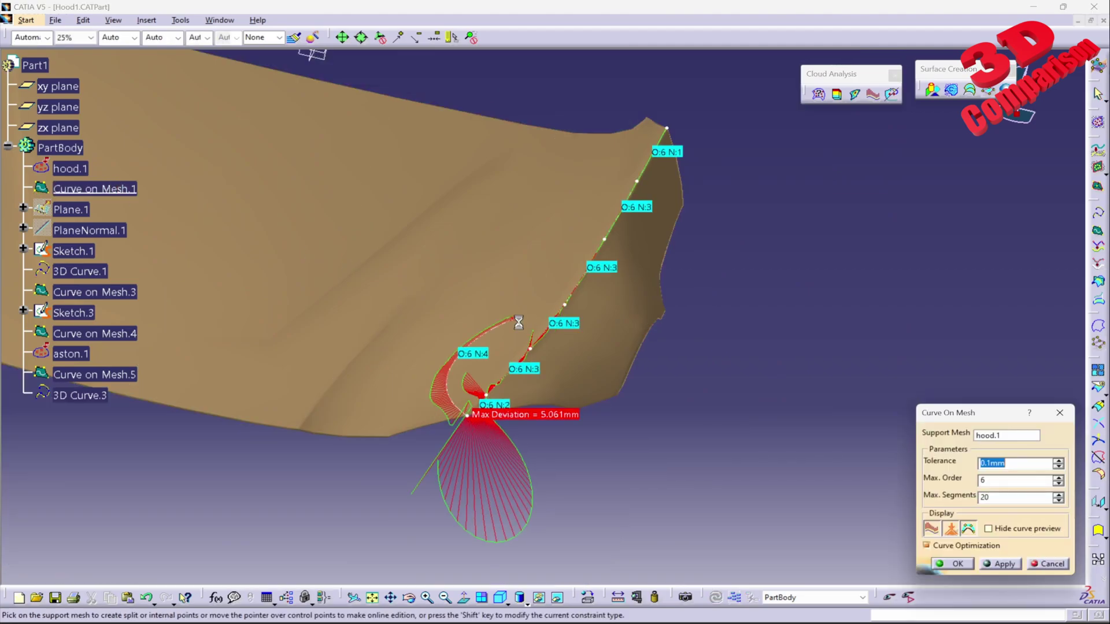
pyautogui.moveTo(637, 417); pyautogui.dragTo(597, 258, button='middle')
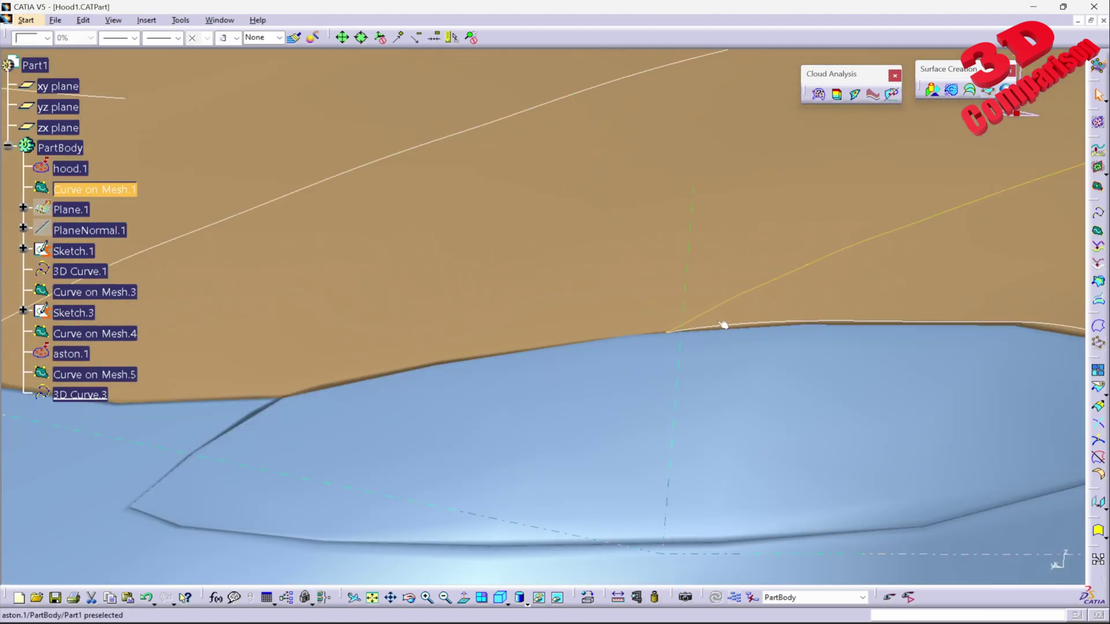
pyautogui.moveTo(721, 324); pyautogui.dragTo(564, 434, button='middle')
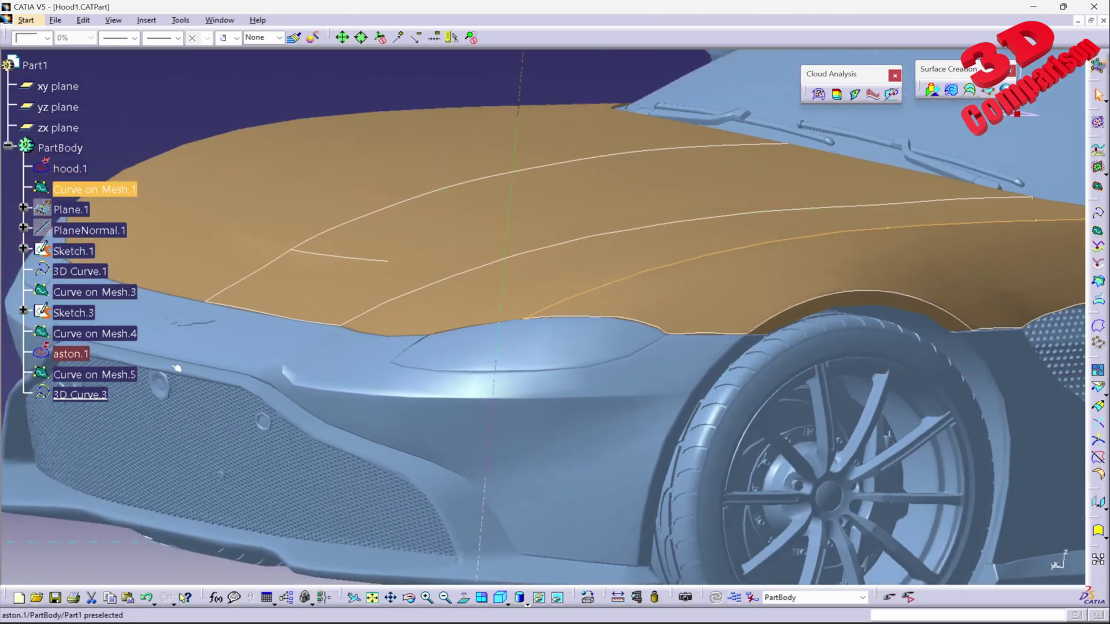
pyautogui.doubleClick(571, 302)
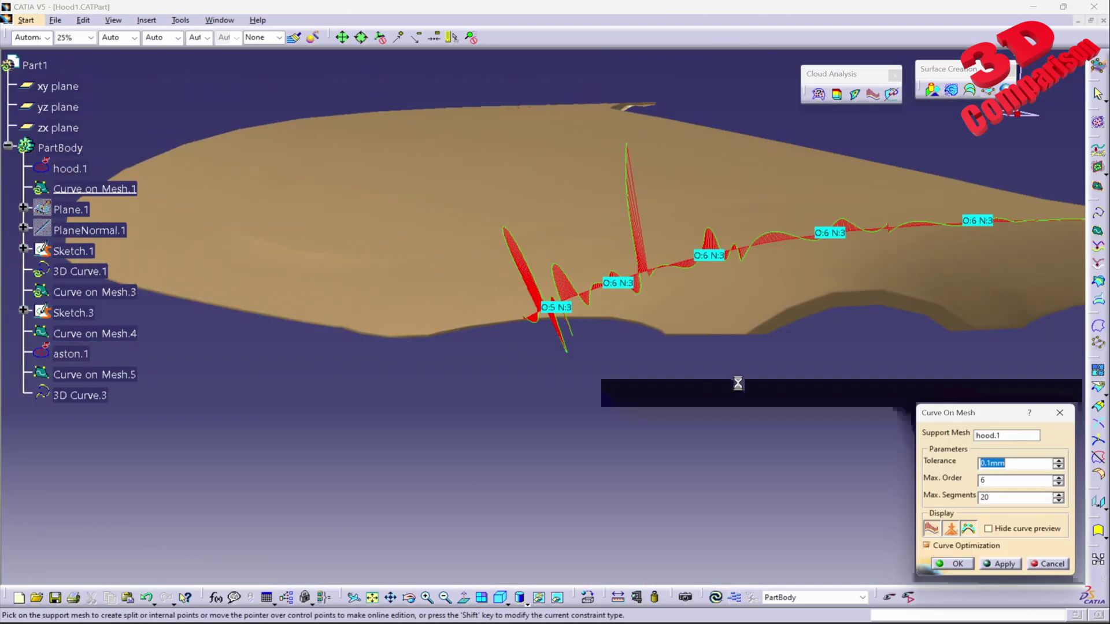
pyautogui.click(948, 531)
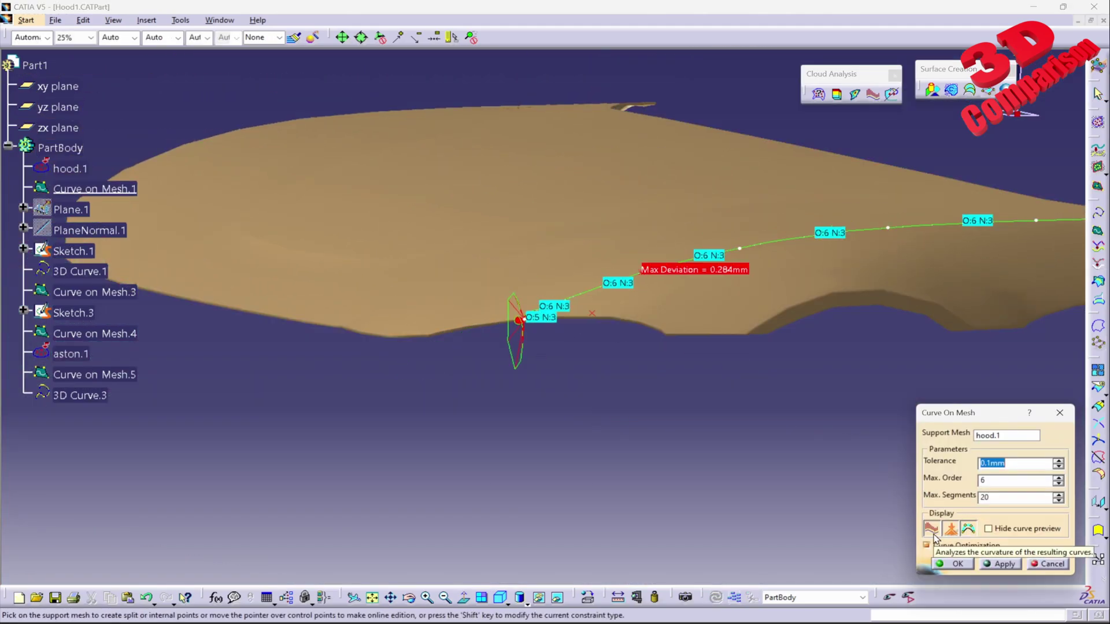
pyautogui.click(949, 528)
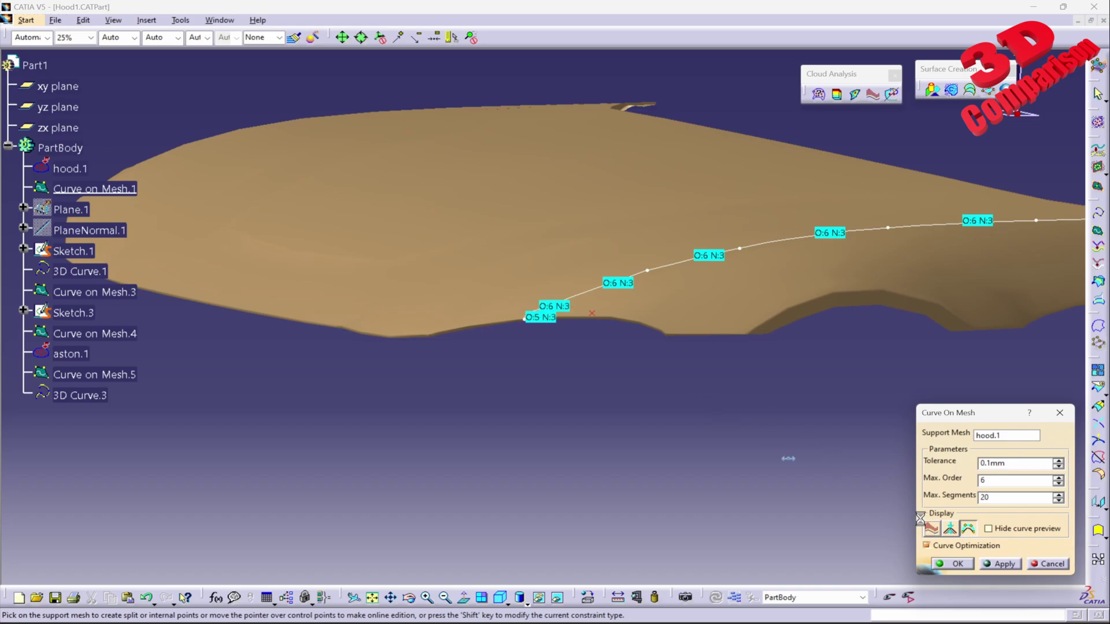
pyautogui.click(957, 567)
# Step: Define 3D Curve.3 as the in-work object to bring back the car mesh and the other curves
pyautogui.moveTo(636, 297); pyautogui.dragTo(290, 280, button='middle')
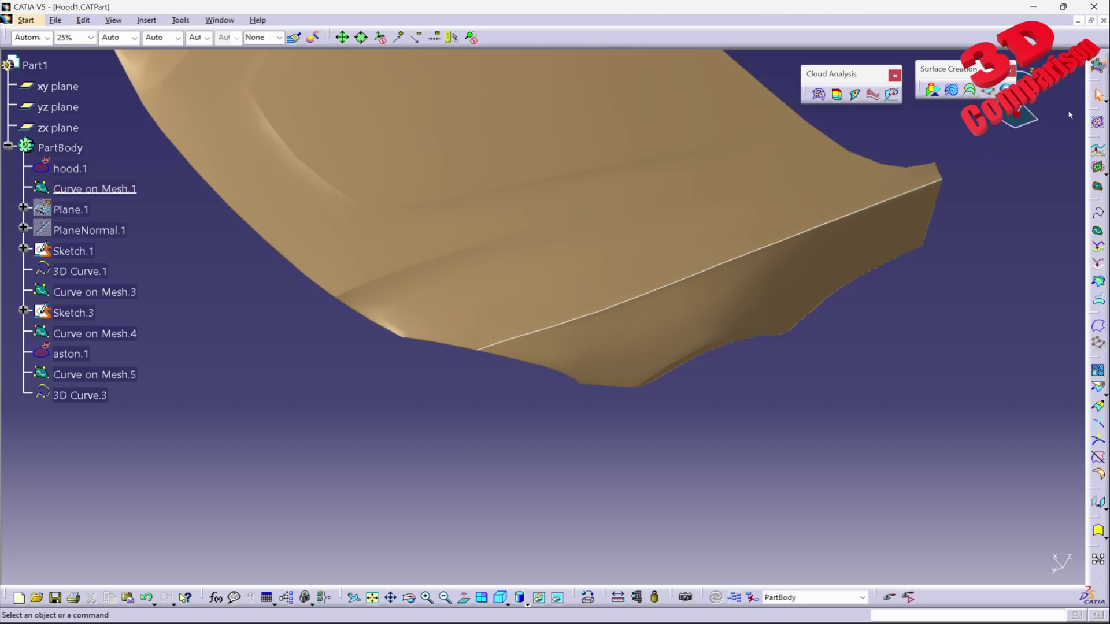
pyautogui.moveTo(577, 360); pyautogui.dragTo(175, 329, button='middle')
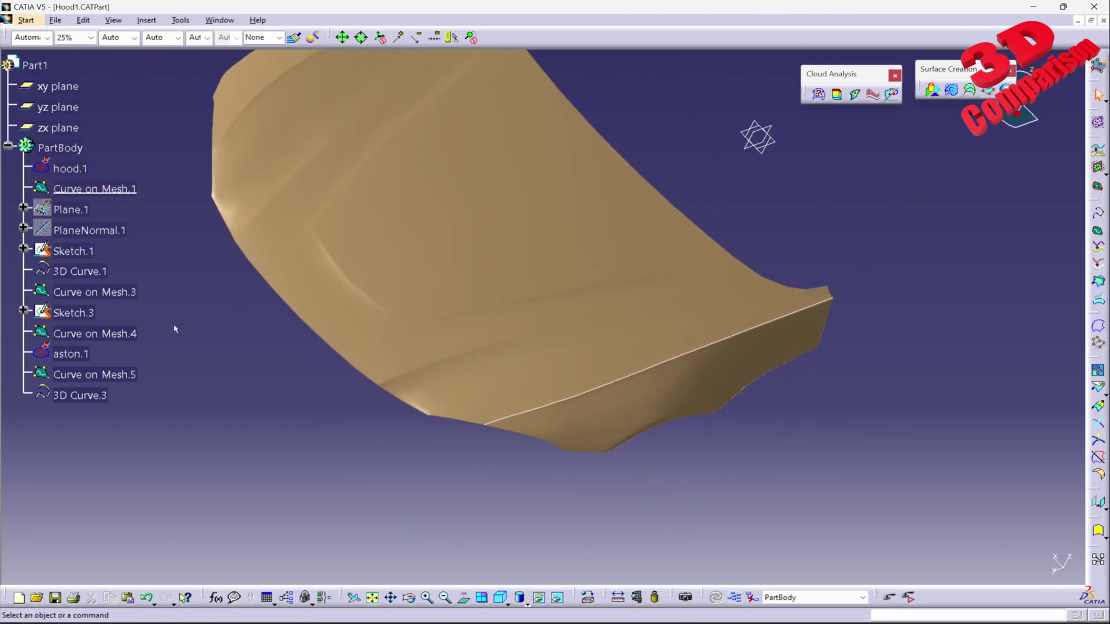
pyautogui.doubleClick(119, 189)
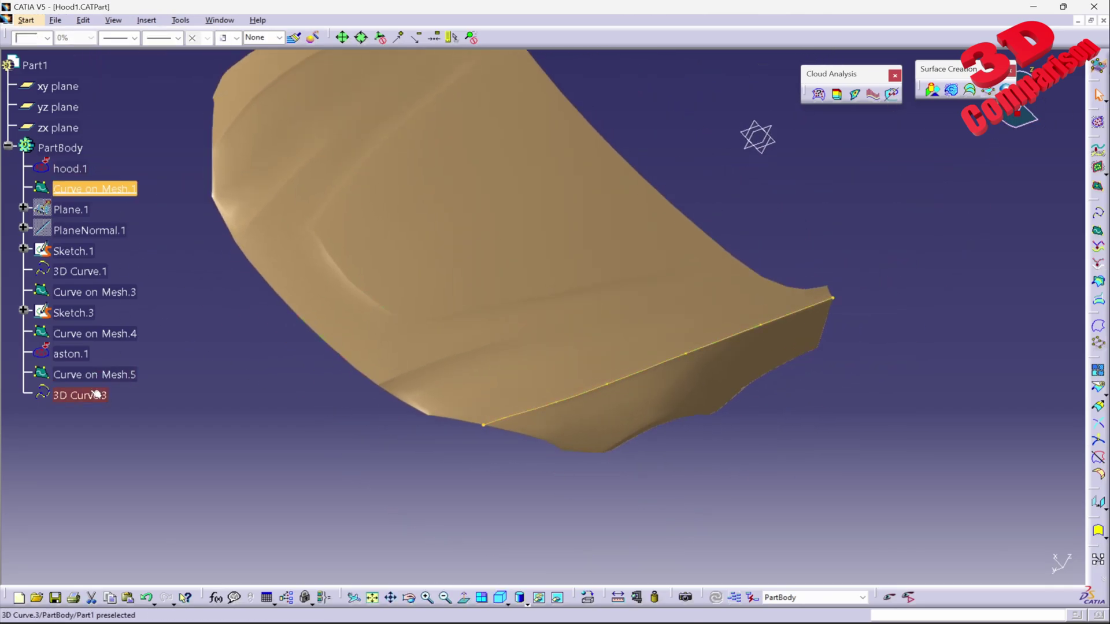
pyautogui.rightClick(95, 396)
pyautogui.click(164, 226)
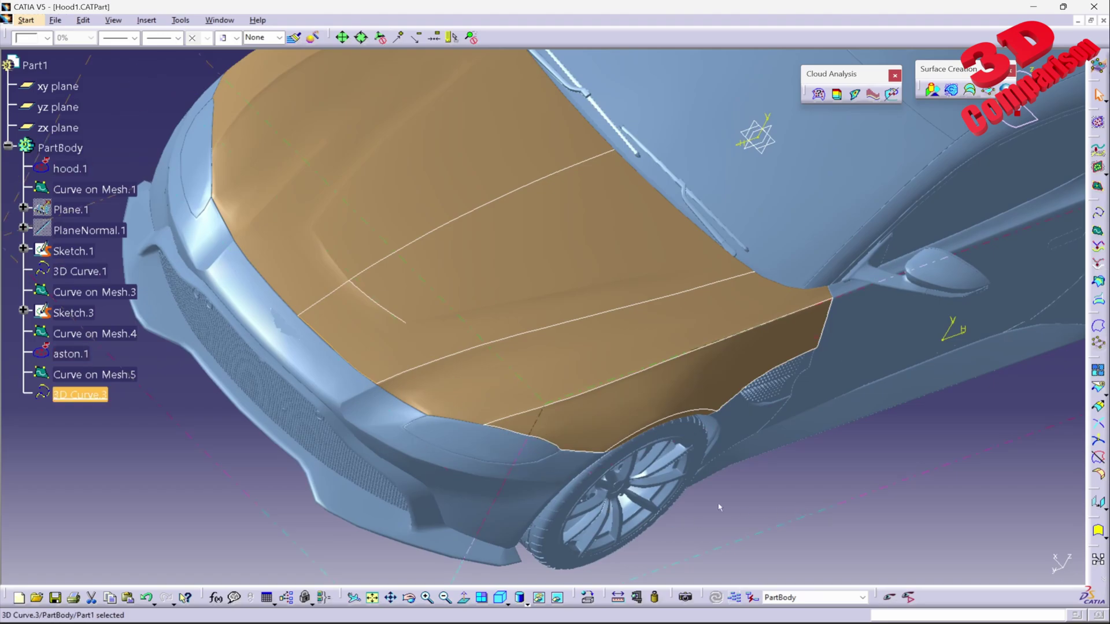
# Step: Try a multi-sections surface between Curve on Mesh.4 and Curve on Mesh.1 without guides
pyautogui.moveTo(381, 367); pyautogui.dragTo(590, 306, button='middle')
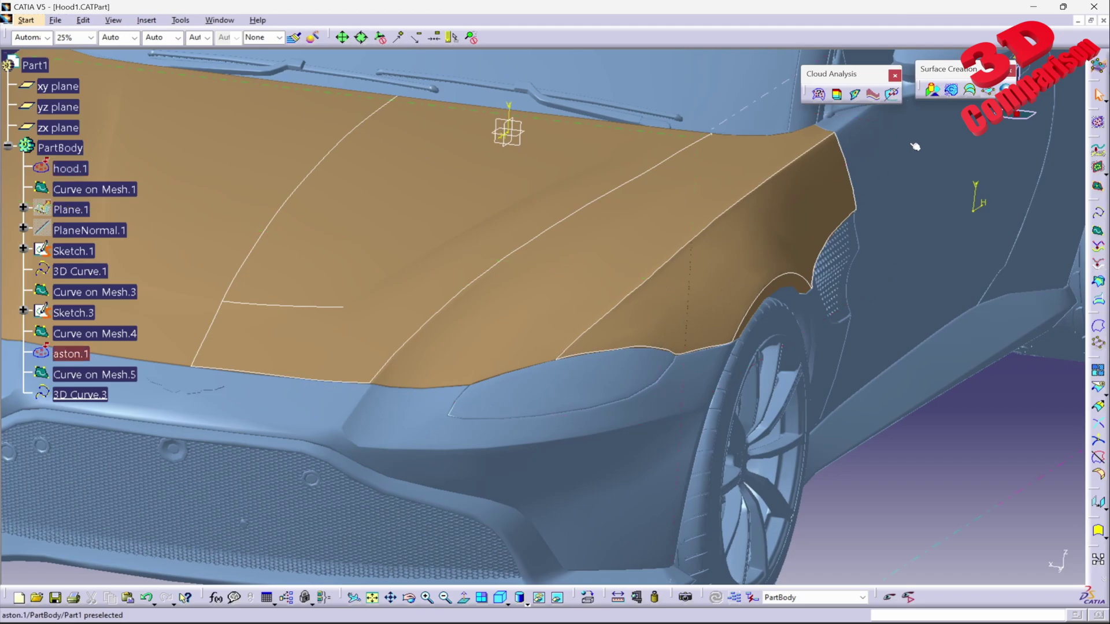
pyautogui.click(980, 93)
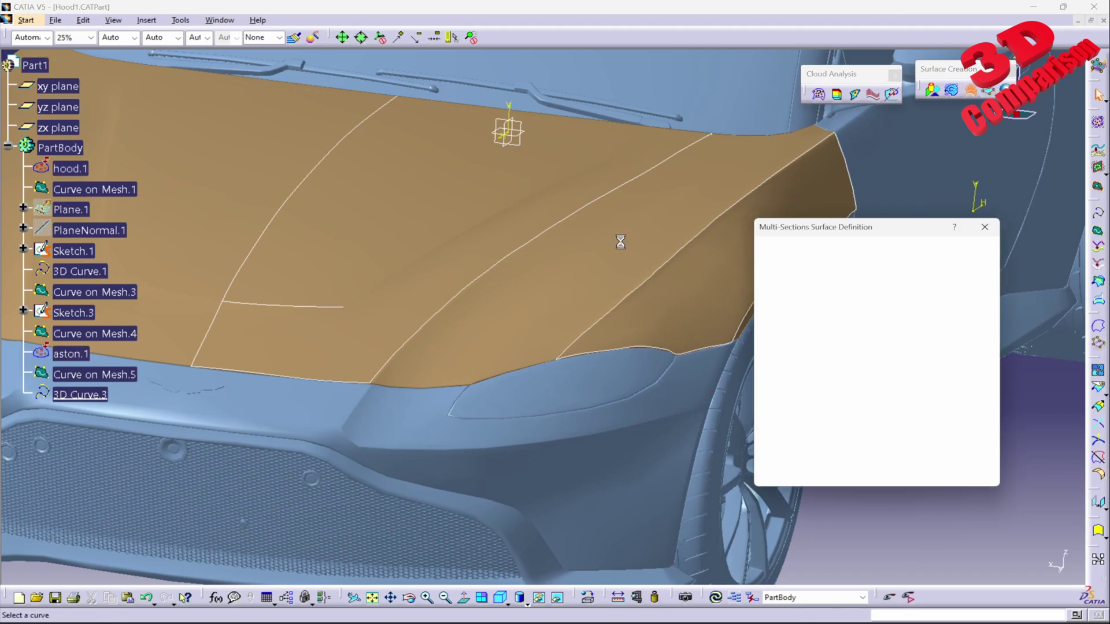
pyautogui.click(501, 261)
pyautogui.click(605, 324)
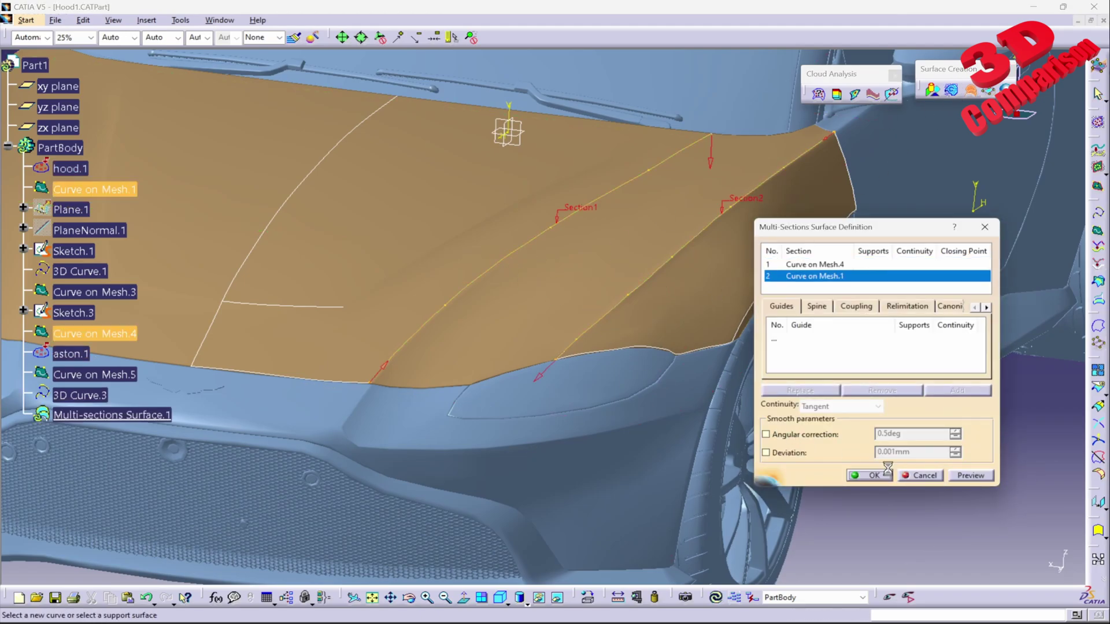
pyautogui.click(972, 476)
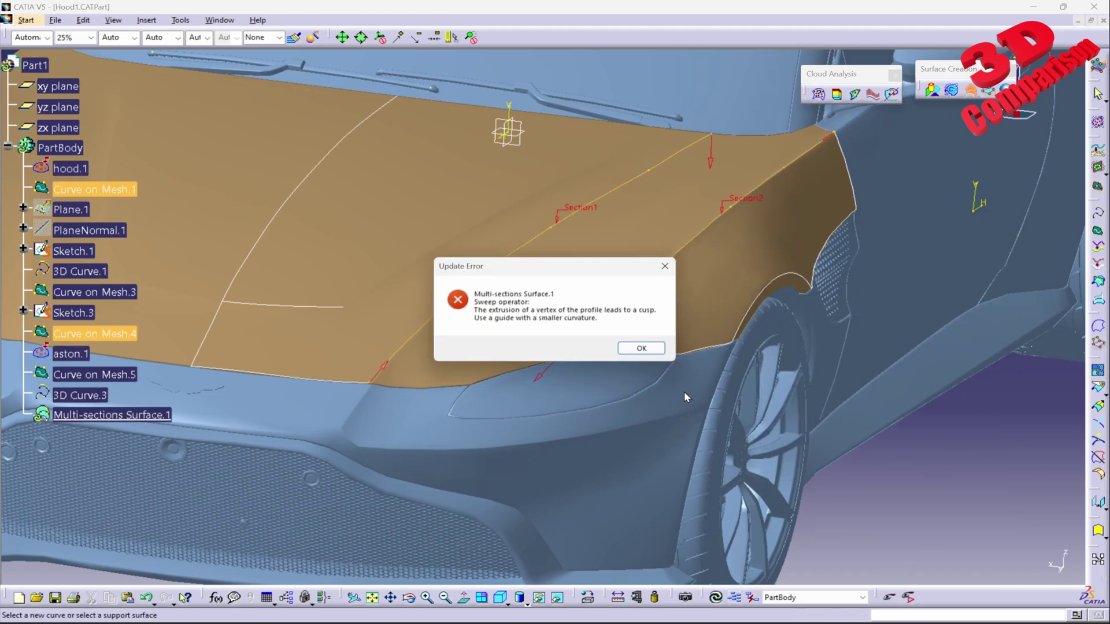
pyautogui.click(637, 349)
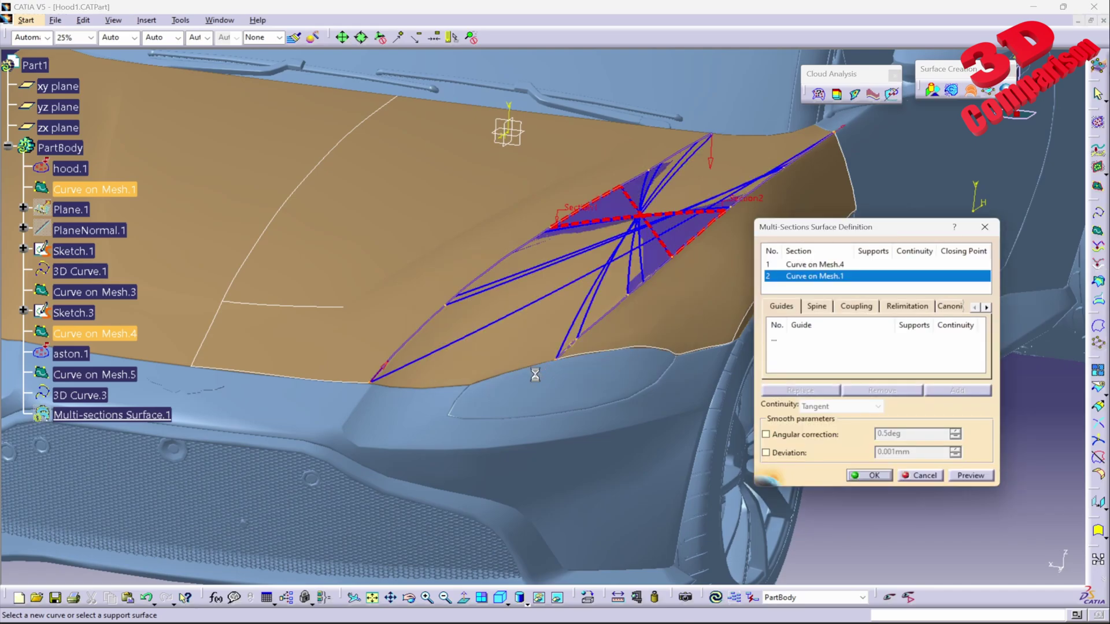
# Step: Preview the multi-sections surface with the Curve on Mesh.1 section reversed, compare it with the hood's front edge, and discard it
pyautogui.click(969, 475)
pyautogui.moveTo(668, 375); pyautogui.dragTo(488, 396, button='middle')
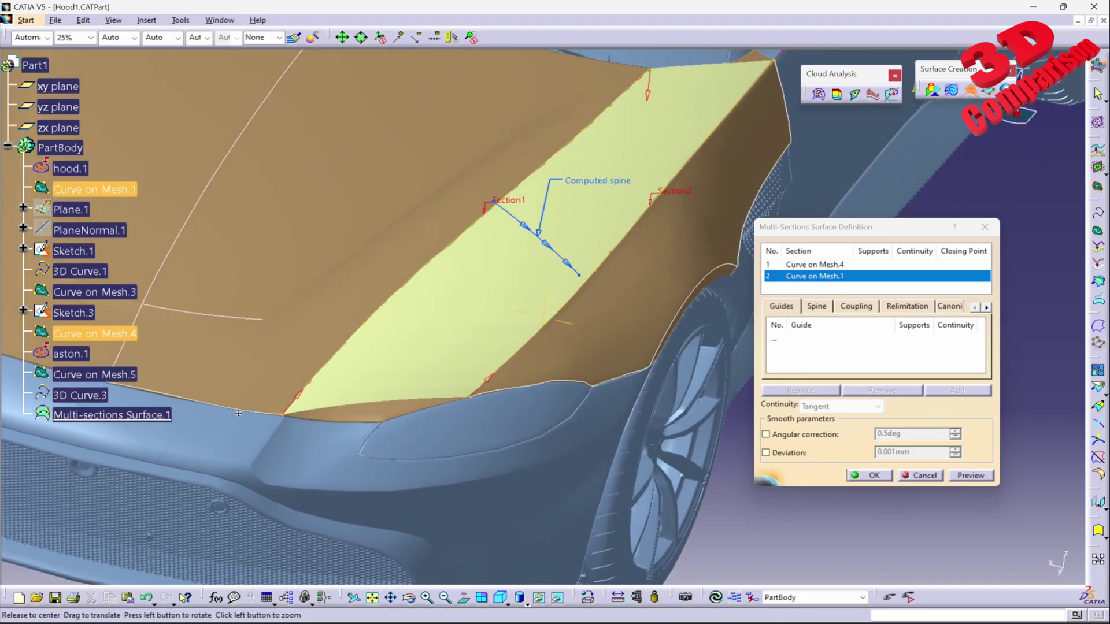
pyautogui.moveTo(238, 413); pyautogui.dragTo(358, 421, button='middle')
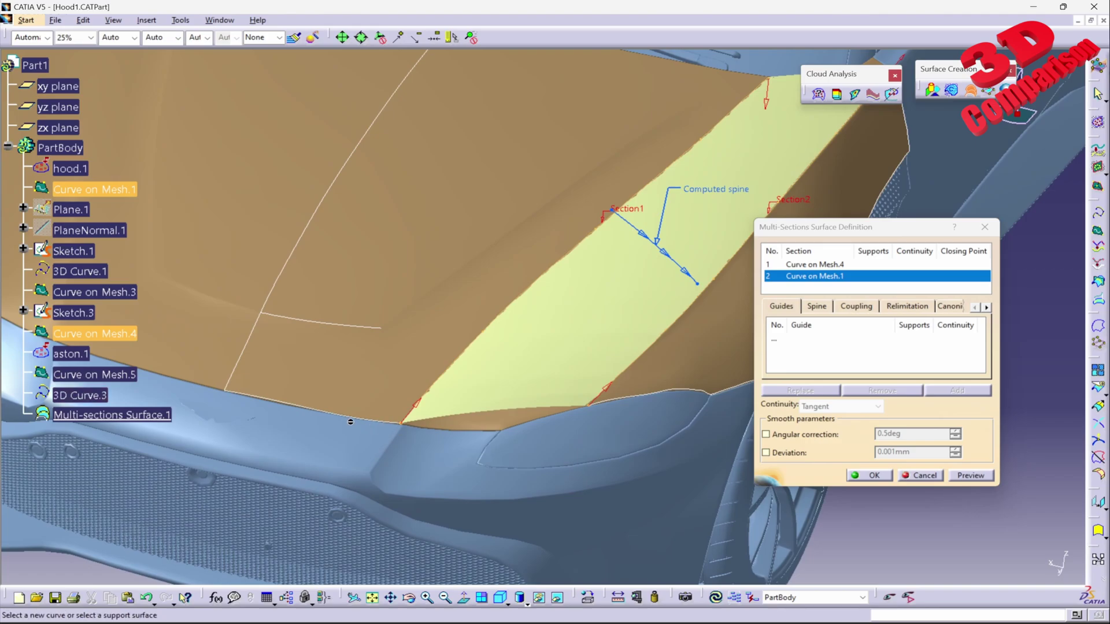
pyautogui.moveTo(583, 386); pyautogui.dragTo(442, 456, button='middle')
pyautogui.moveTo(557, 476); pyautogui.dragTo(537, 404, button='middle')
pyautogui.click(923, 476)
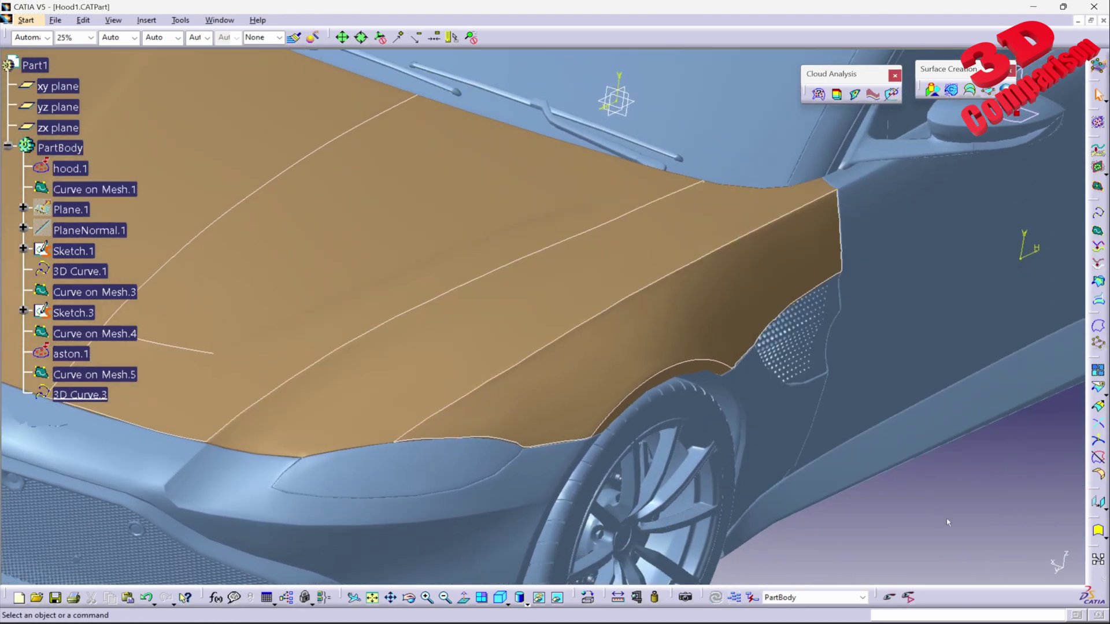
# Step: Examine 3D Curve.1 and 3D Curve.3 along the hood's front edge, including the definition points of 3D Curve.1 above the headlight
pyautogui.moveTo(941, 533); pyautogui.dragTo(556, 386, button='middle')
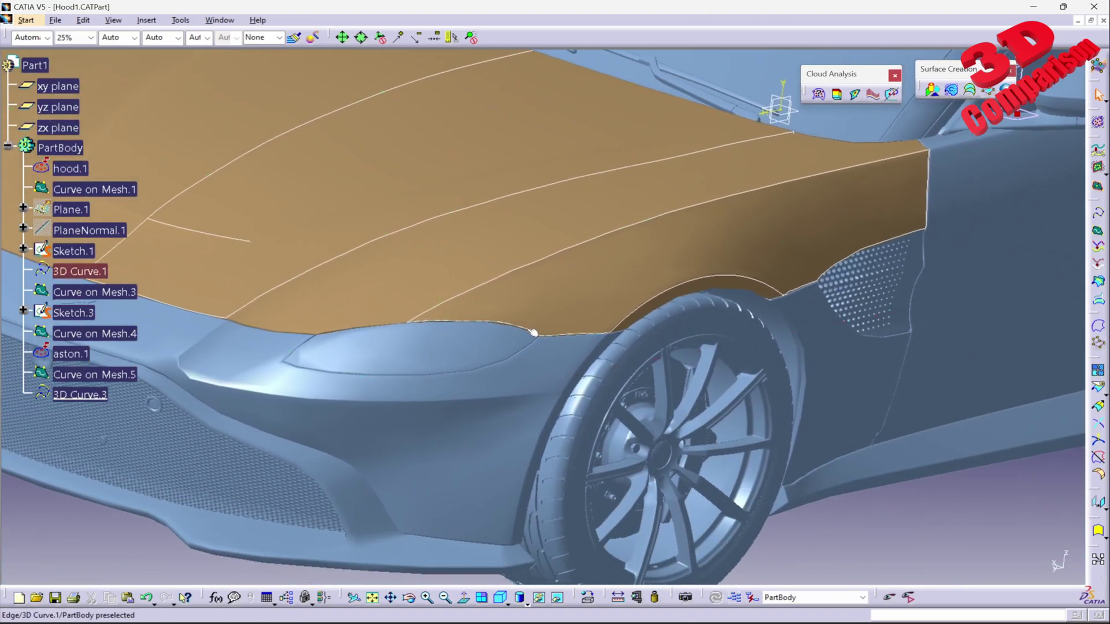
pyautogui.click(97, 272)
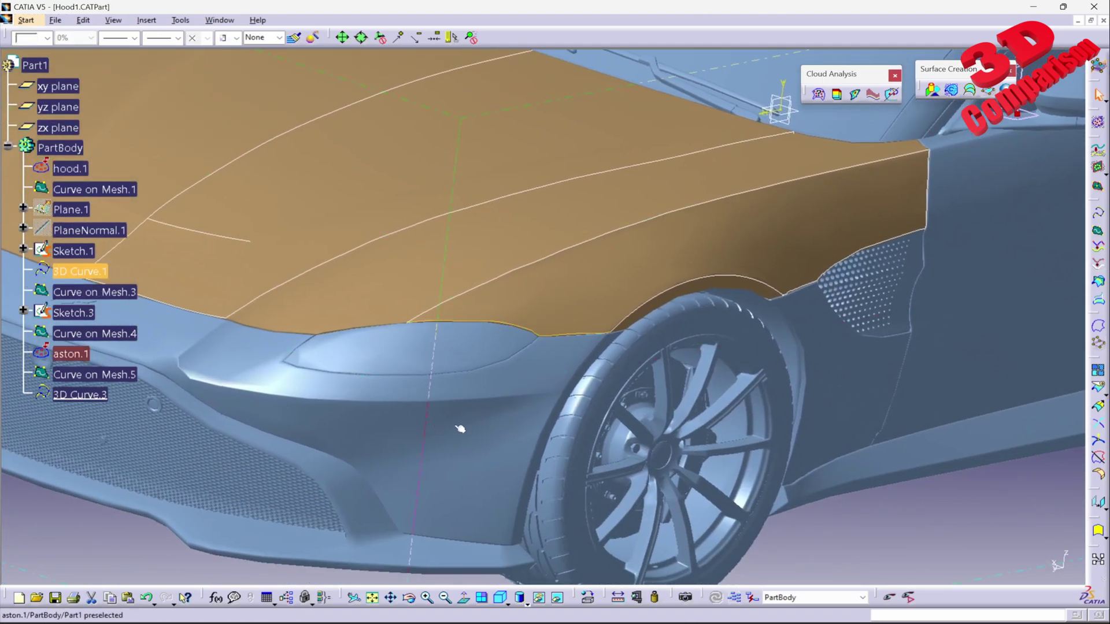
pyautogui.moveTo(460, 429); pyautogui.dragTo(610, 432, button='middle')
pyautogui.click(341, 314)
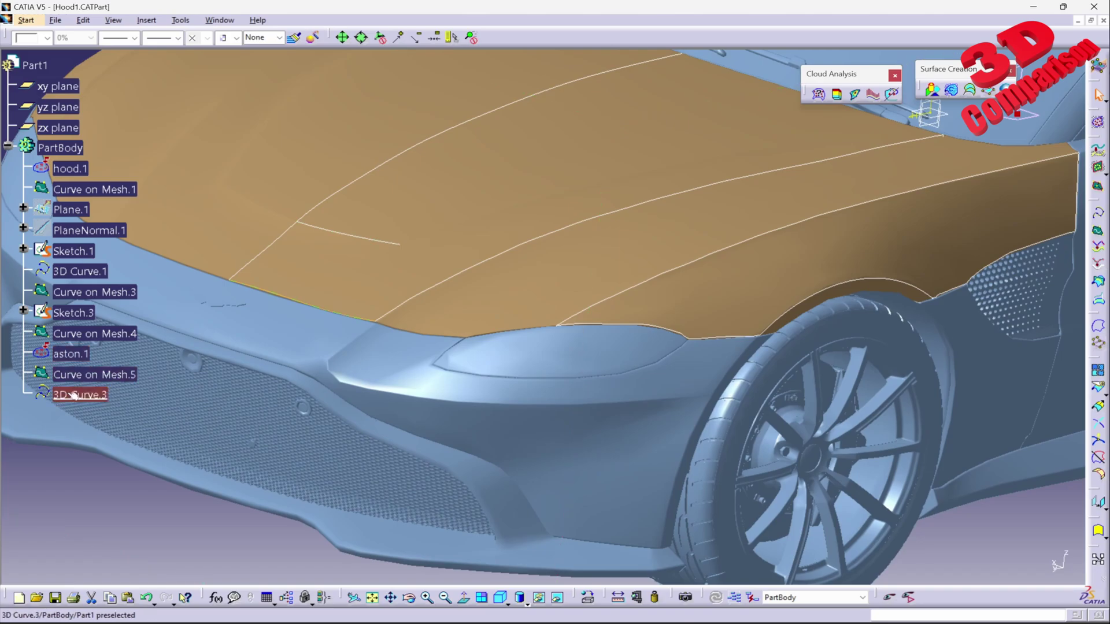
pyautogui.moveTo(618, 434); pyautogui.dragTo(609, 283, button='middle')
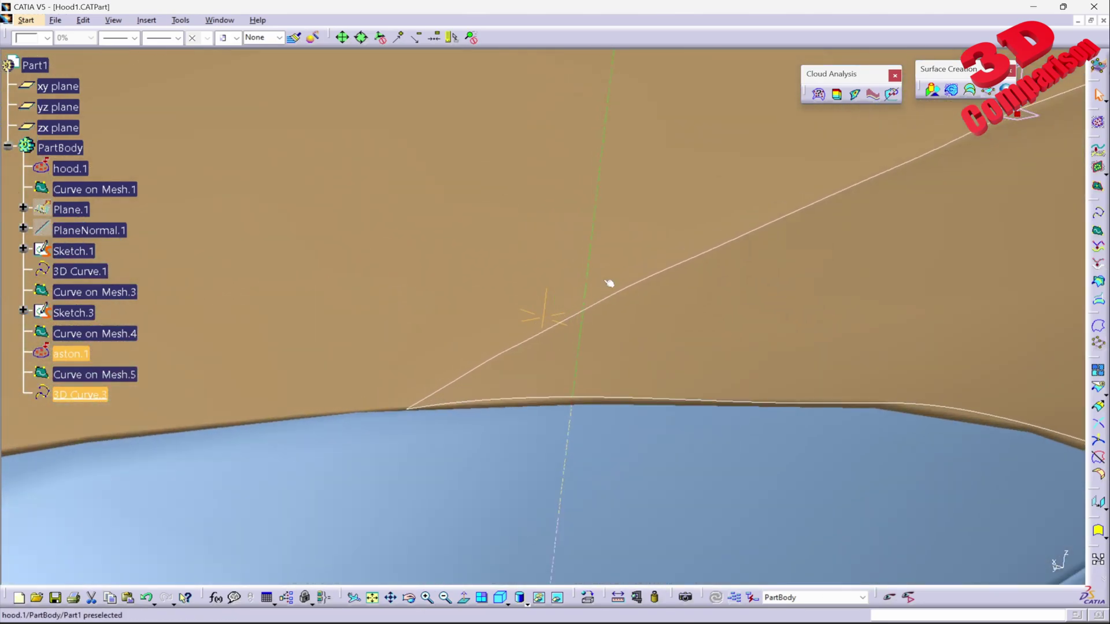
pyautogui.doubleClick(515, 402)
pyautogui.moveTo(516, 402); pyautogui.dragTo(344, 276, button='middle')
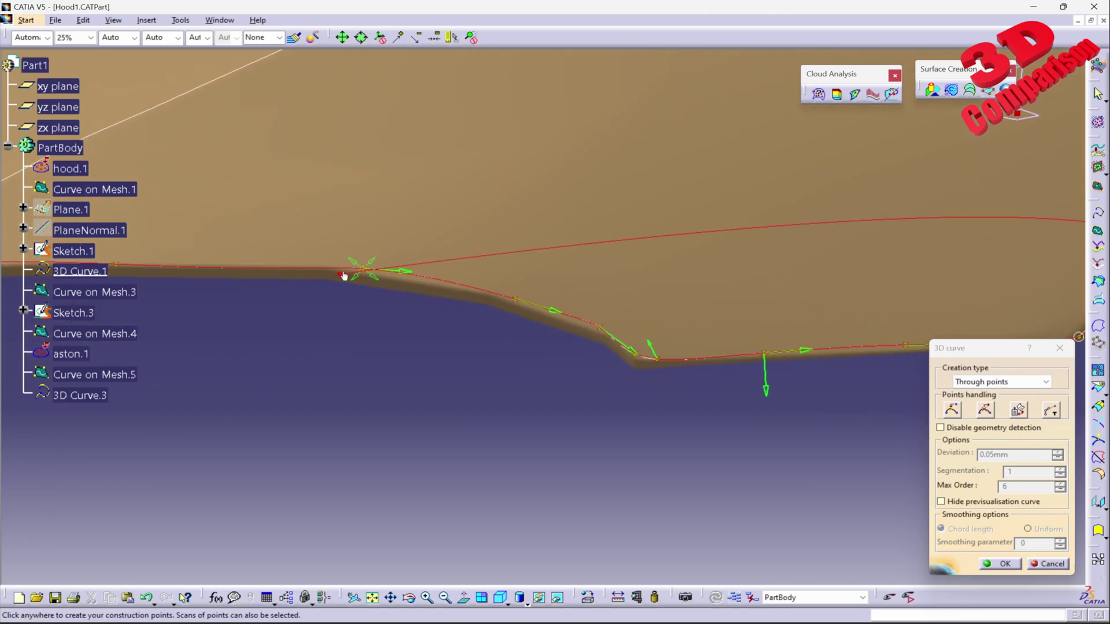
pyautogui.click(1051, 565)
# Step: Examine the definition of Curve on Mesh.3 at the hood corner between the wheel arch and side vent, using its display analysis
pyautogui.moveTo(783, 312); pyautogui.dragTo(339, 310, button='middle')
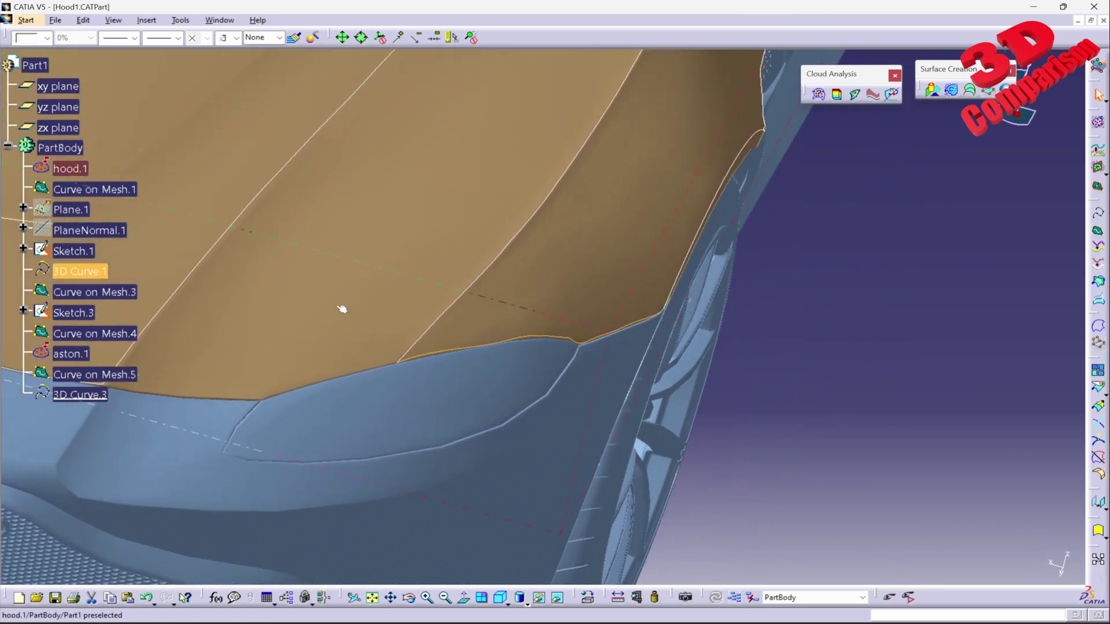
pyautogui.moveTo(520, 319); pyautogui.dragTo(559, 430, button='middle')
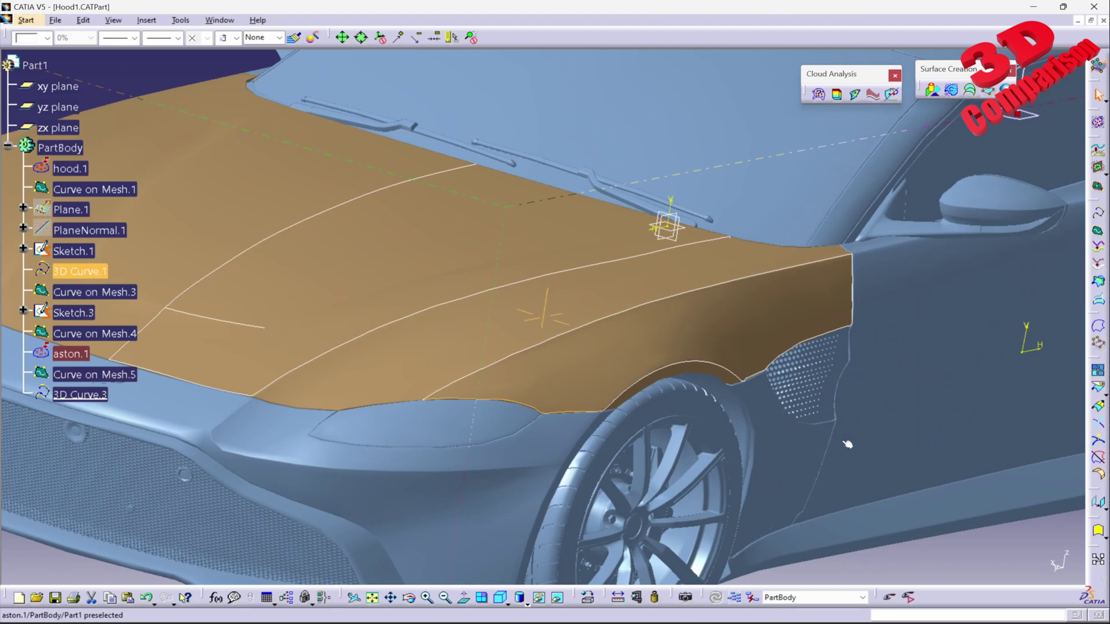
pyautogui.moveTo(847, 444); pyautogui.dragTo(513, 426, button='middle')
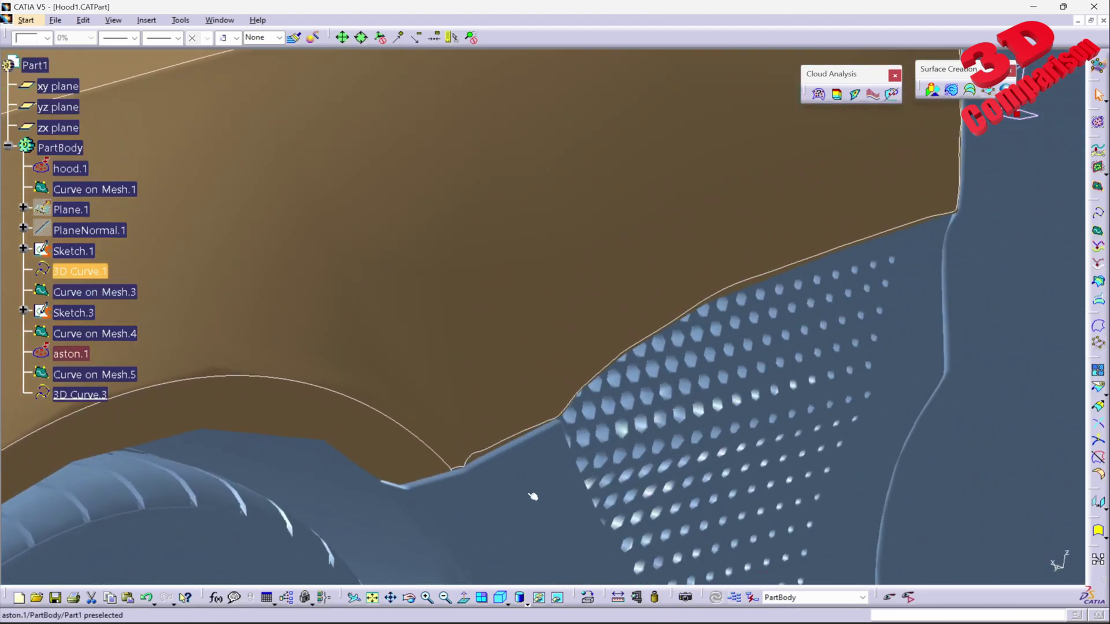
pyautogui.moveTo(533, 497); pyautogui.dragTo(593, 228, button='middle')
pyautogui.moveTo(555, 448); pyautogui.dragTo(597, 461, button='middle')
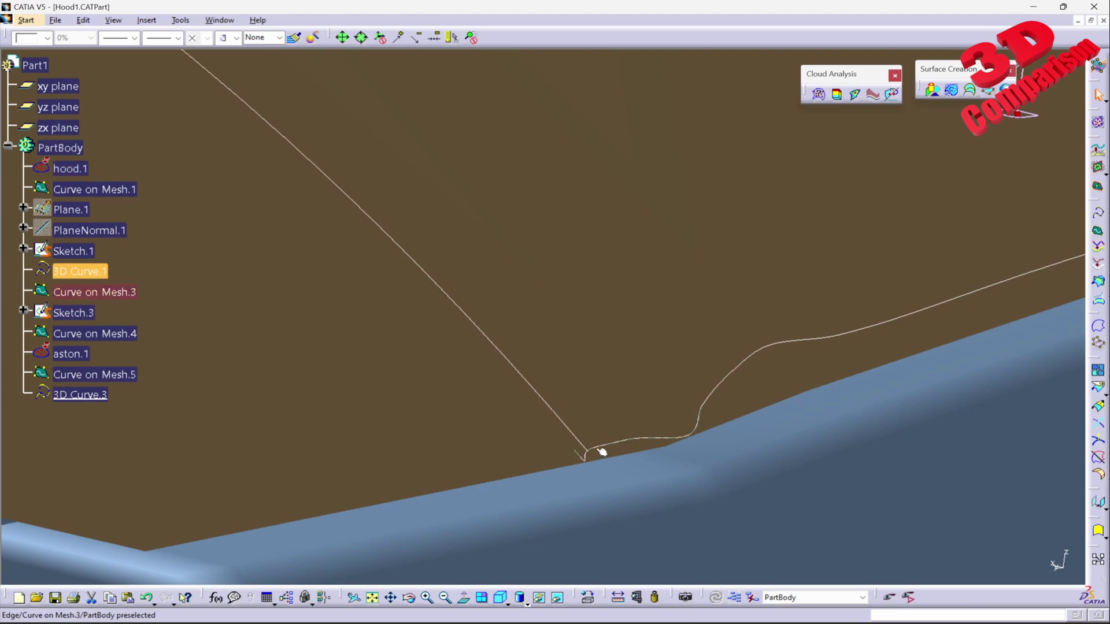
pyautogui.doubleClick(601, 452)
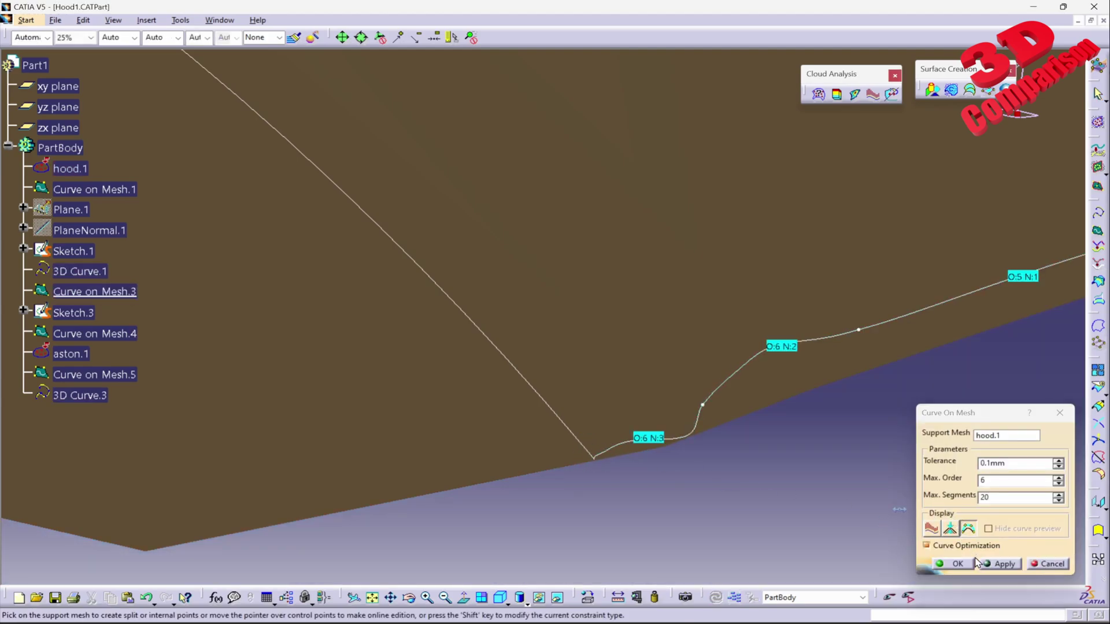
pyautogui.click(931, 530)
pyautogui.moveTo(741, 328); pyautogui.dragTo(668, 341, button='middle')
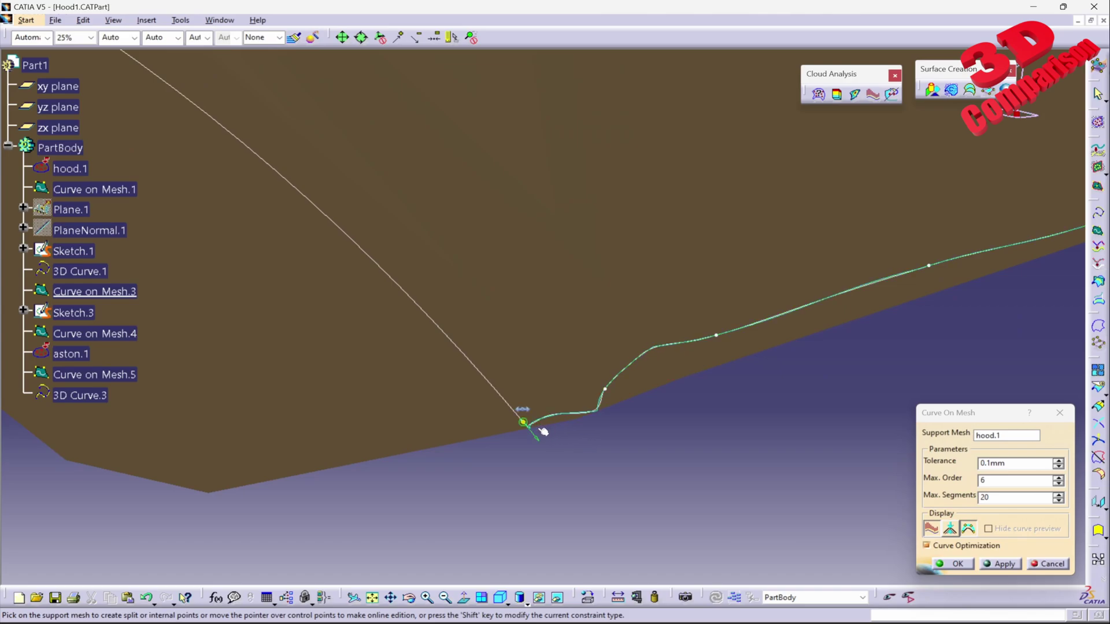
pyautogui.moveTo(536, 434); pyautogui.dragTo(614, 270, button='middle')
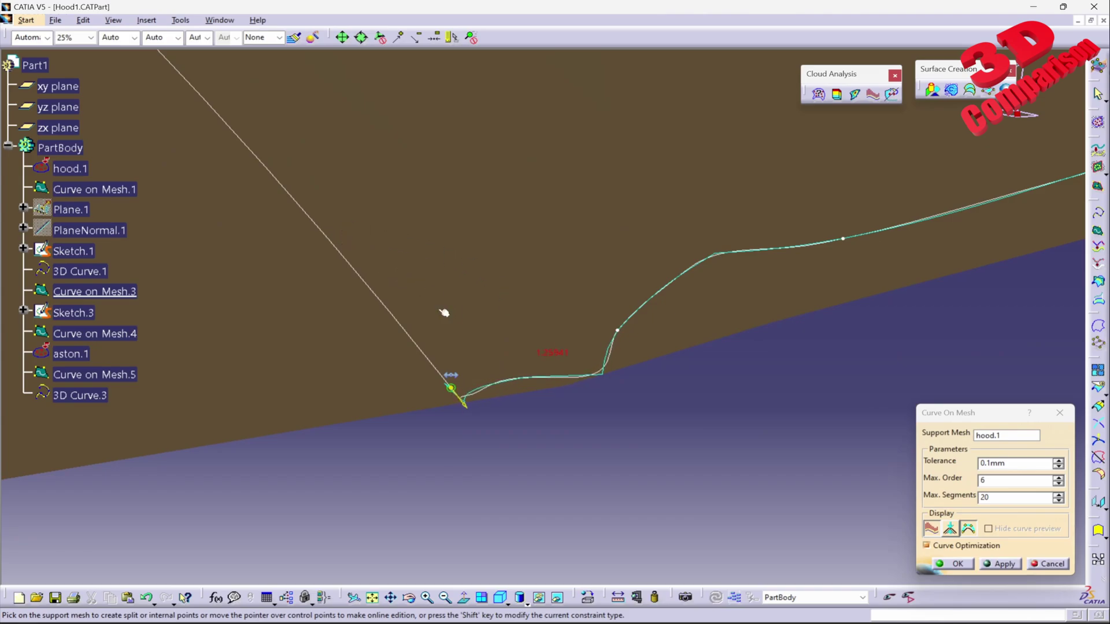
pyautogui.click(955, 564)
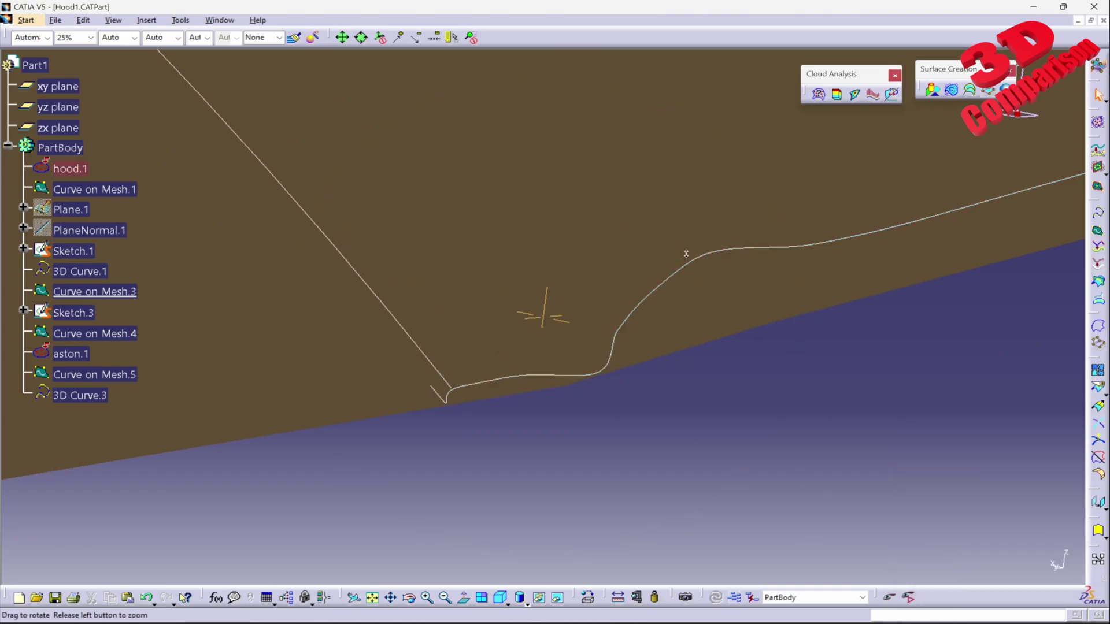
# Step: Reopen Curve on Mesh.3 to check the segments at its wheel-arch end, and close its definition with the same parameters
pyautogui.moveTo(533, 314); pyautogui.dragTo(523, 377, button='middle')
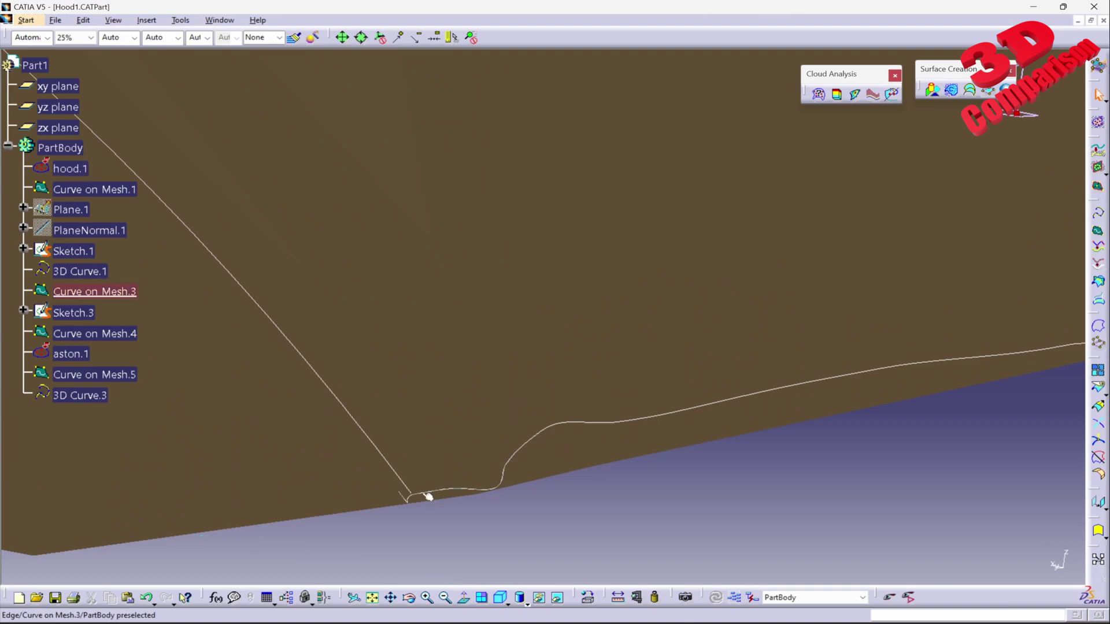
pyautogui.click(424, 492)
pyautogui.click(404, 496)
pyautogui.doubleClick(451, 496)
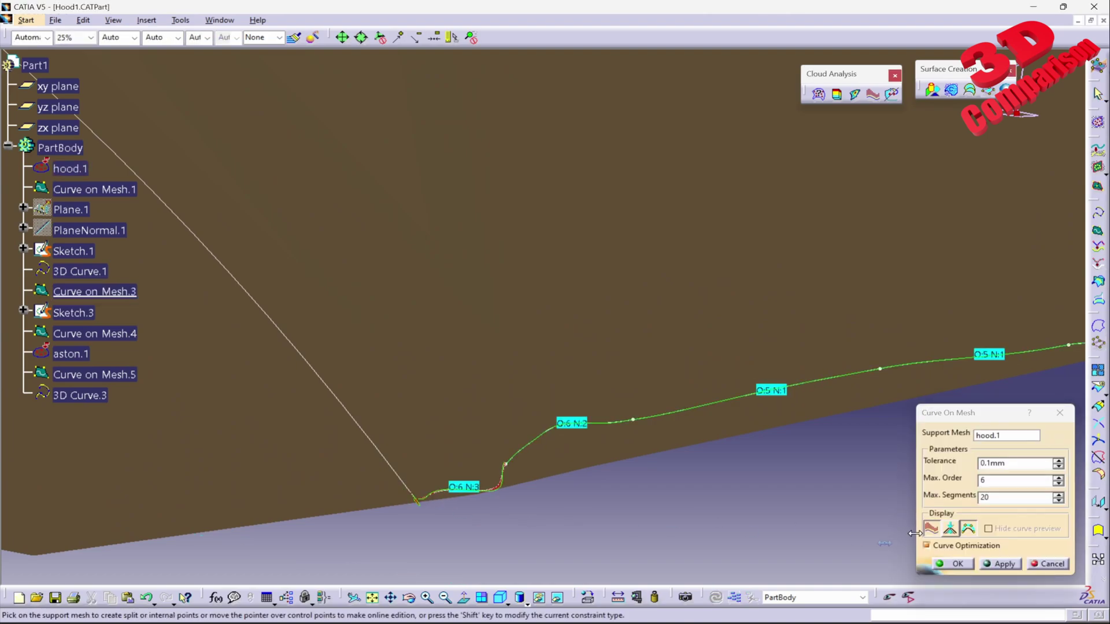
pyautogui.click(958, 564)
pyautogui.moveTo(671, 241); pyautogui.dragTo(540, 276, button='middle')
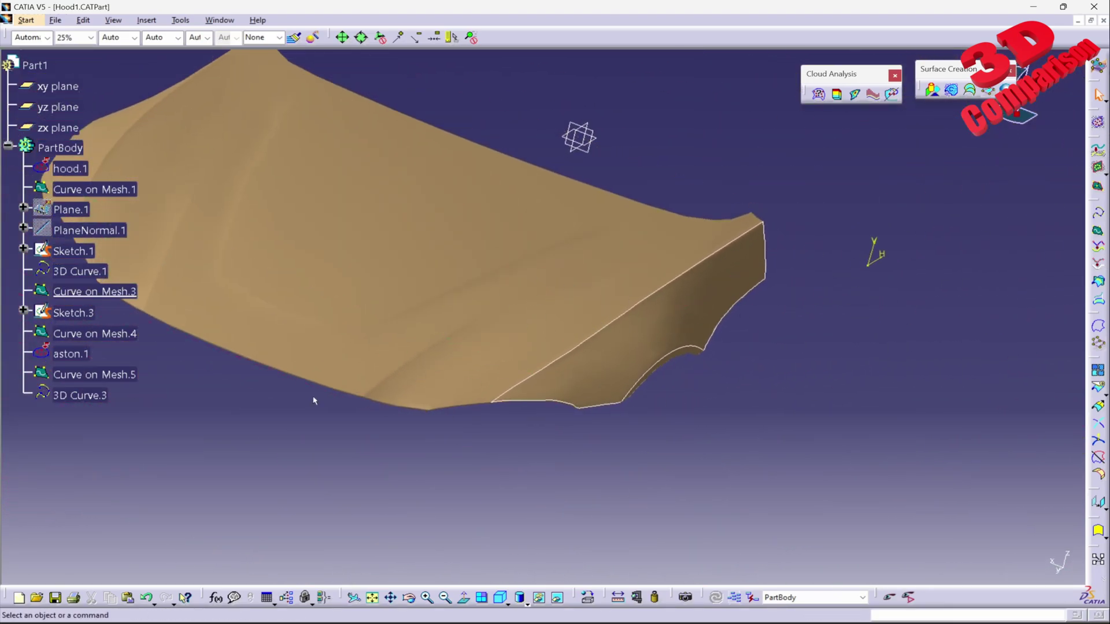
# Step: Define 3D Curve.3 as the in-work object to restore the full car mesh and all hood curves
pyautogui.click(80, 395)
pyautogui.rightClick(79, 395)
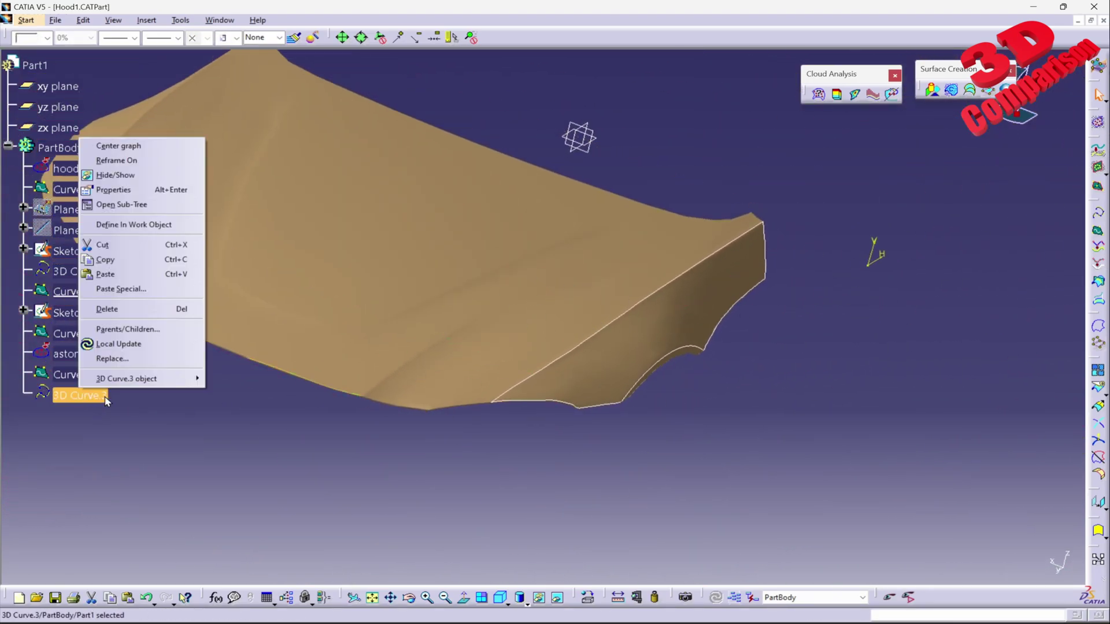
pyautogui.click(165, 226)
pyautogui.moveTo(647, 370); pyautogui.dragTo(607, 354, button='middle')
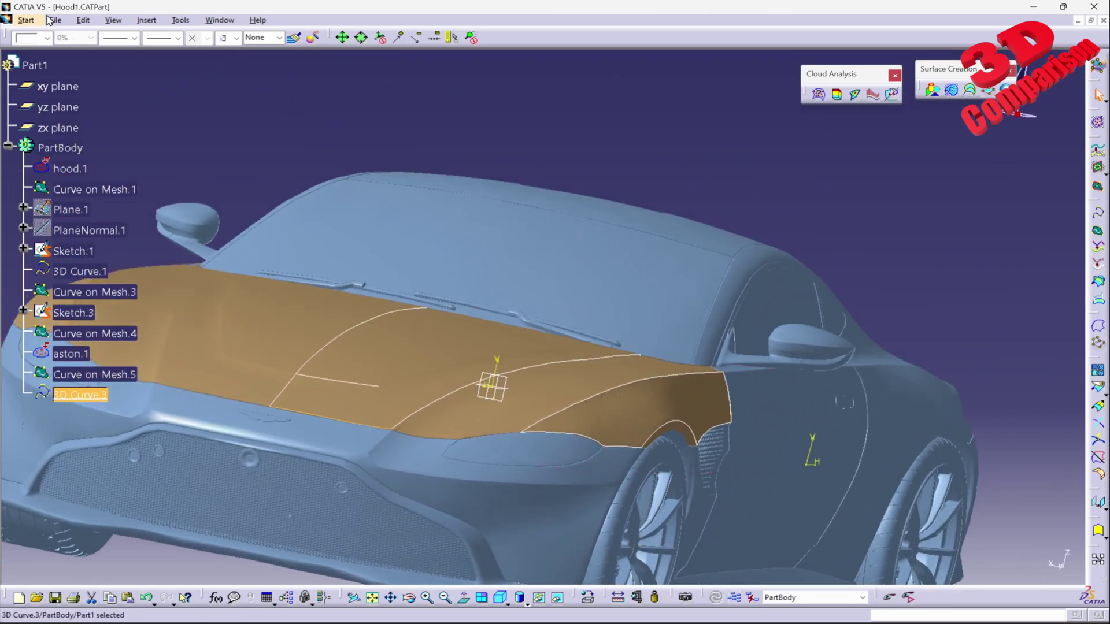
pyautogui.click(26, 20)
pyautogui.moveTo(57, 63)
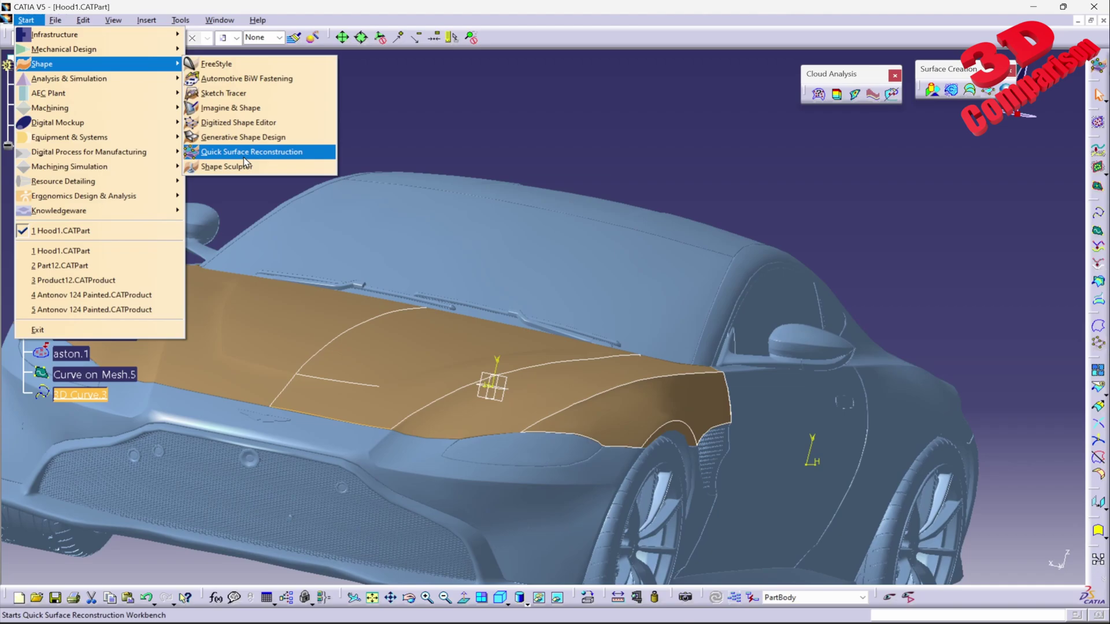
pyautogui.click(790, 239)
pyautogui.moveTo(791, 240); pyautogui.dragTo(485, 333, button='middle')
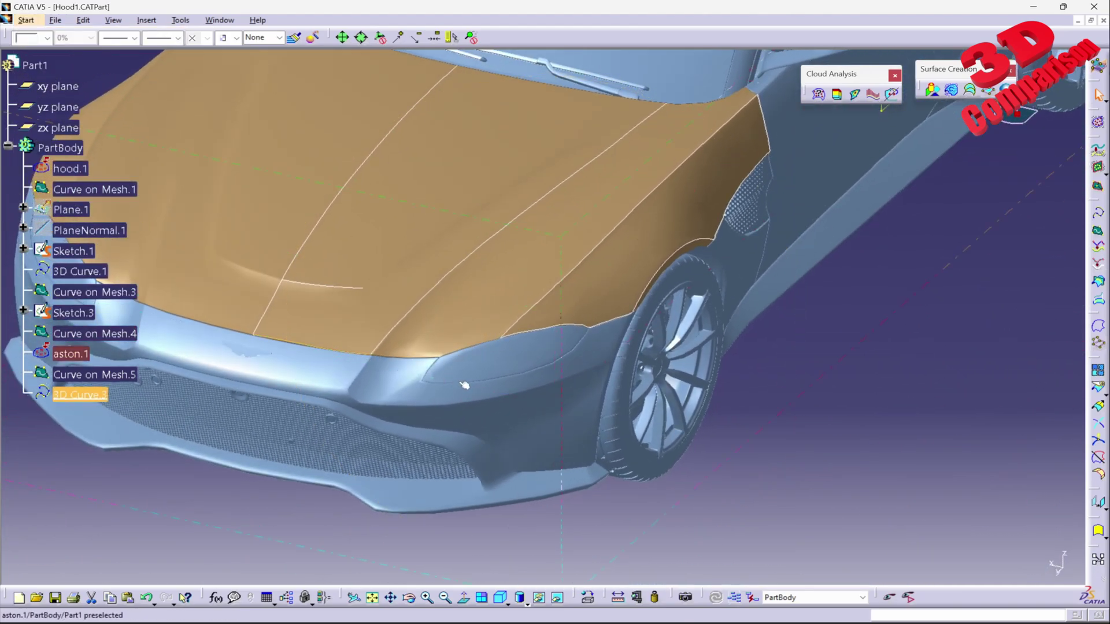
pyautogui.moveTo(464, 385); pyautogui.dragTo(595, 317, button='middle')
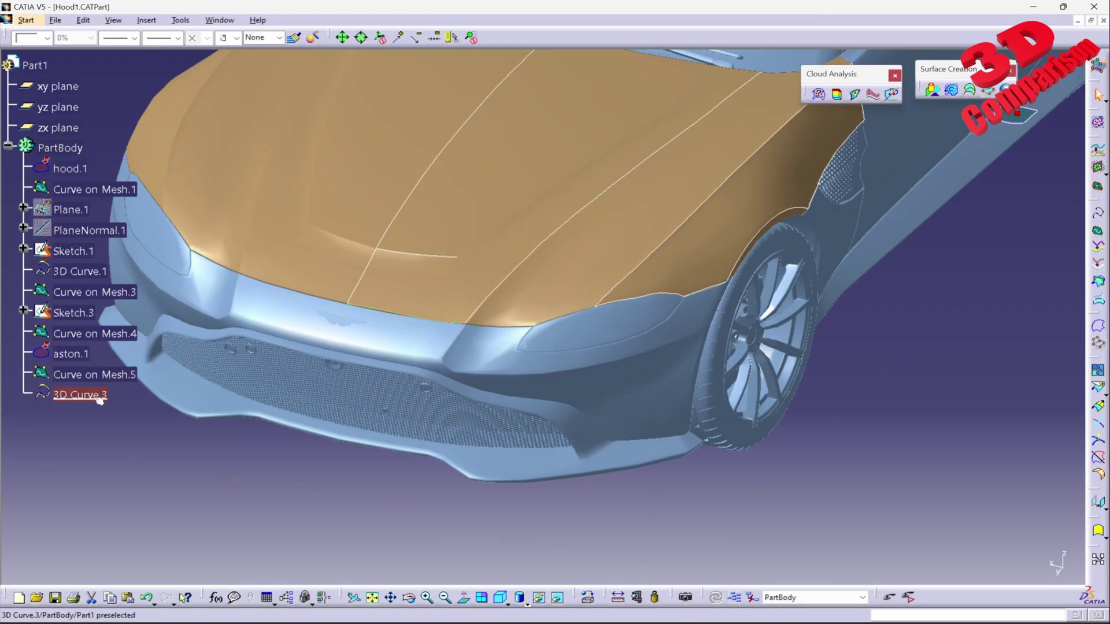
pyautogui.moveTo(567, 335)
pyautogui.mouseDown(button='middle')
pyautogui.moveTo(600, 362)
pyautogui.moveTo(618, 400)
pyautogui.moveTo(670, 393)
pyautogui.moveTo(573, 401)
pyautogui.moveTo(578, 438)
pyautogui.moveTo(579, 405)
pyautogui.moveTo(648, 277)
pyautogui.moveTo(656, 322)
pyautogui.moveTo(550, 326)
pyautogui.mouseUp(button='middle')
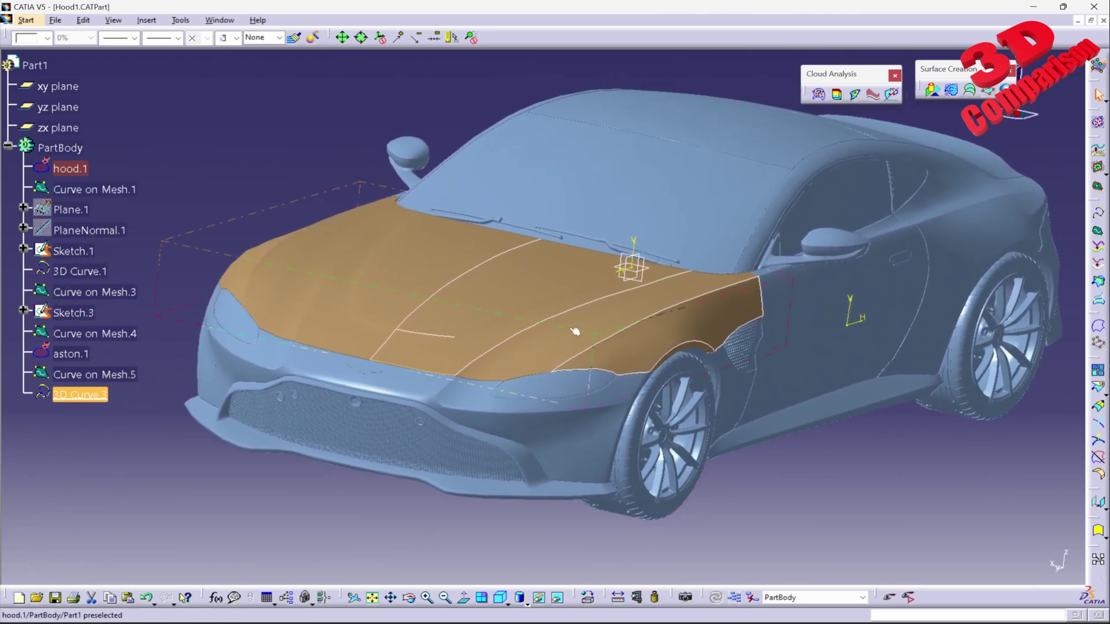
pyautogui.moveTo(211, 152); pyautogui.dragTo(778, 456)
pyautogui.click(777, 455)
pyautogui.click(26, 21)
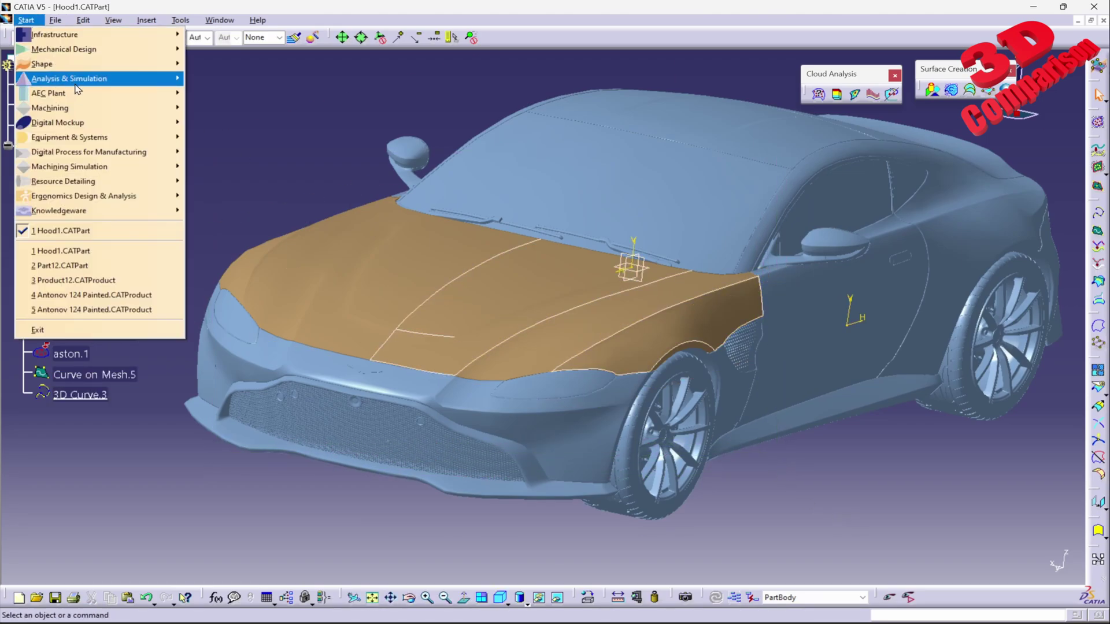
pyautogui.moveTo(81, 68)
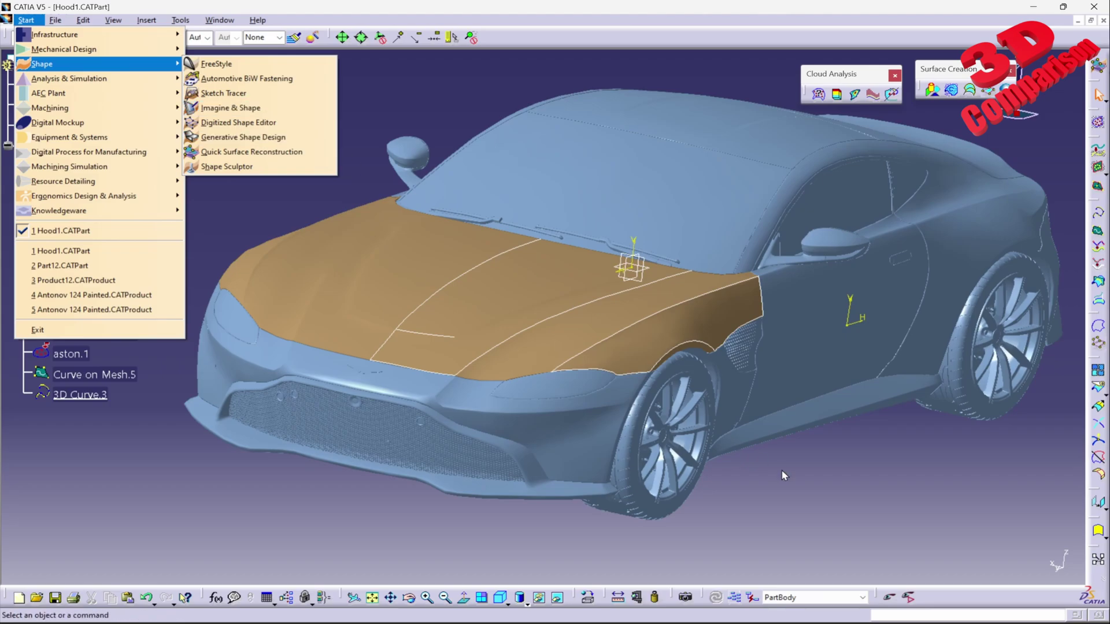
pyautogui.click(838, 481)
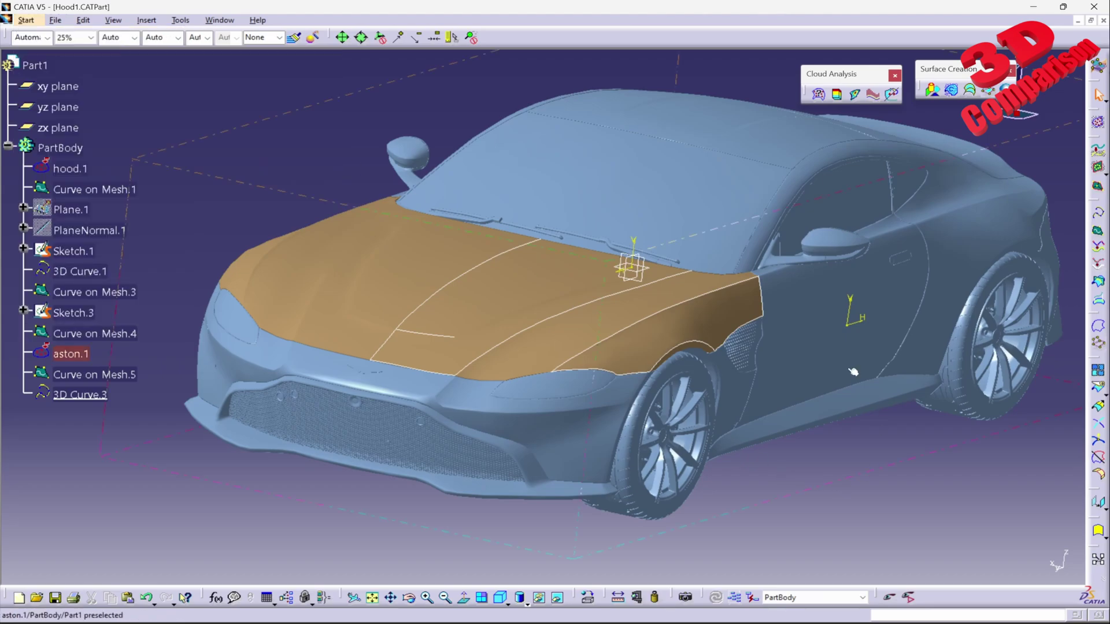
pyautogui.moveTo(854, 372); pyautogui.dragTo(677, 448, button='middle')
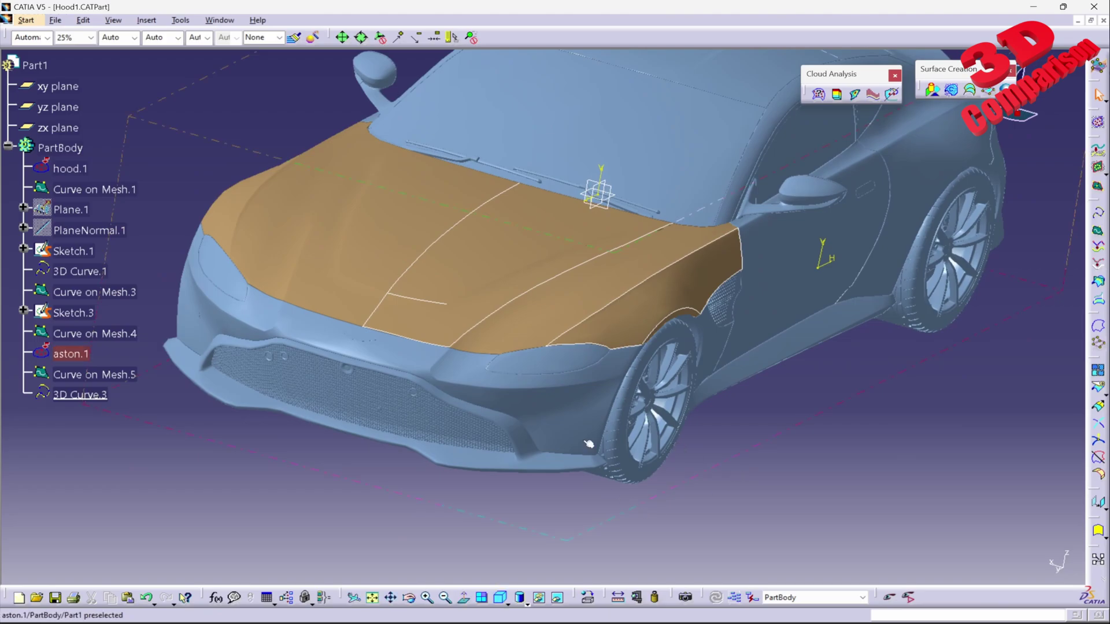
pyautogui.moveTo(589, 444); pyautogui.dragTo(584, 509, button='middle')
pyautogui.moveTo(552, 582); pyautogui.dragTo(6, 353)
pyautogui.click(734, 536)
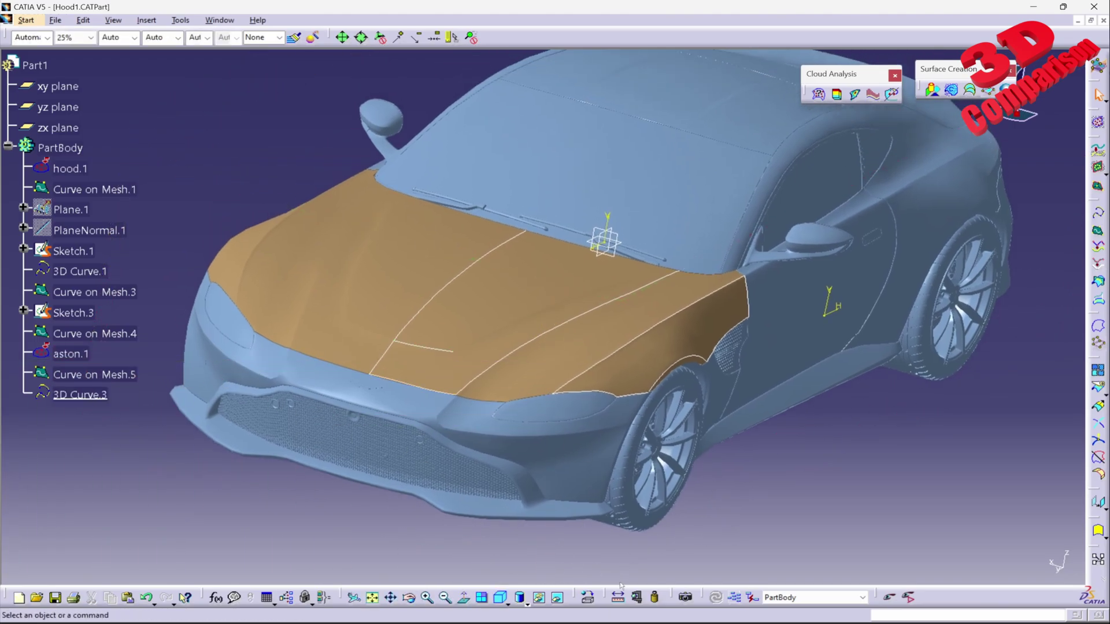
pyautogui.moveTo(625, 575); pyautogui.dragTo(752, 533)
pyautogui.moveTo(1078, 375); pyautogui.dragTo(1079, 375)
pyautogui.moveTo(883, 473); pyautogui.dragTo(733, 389, button='middle')
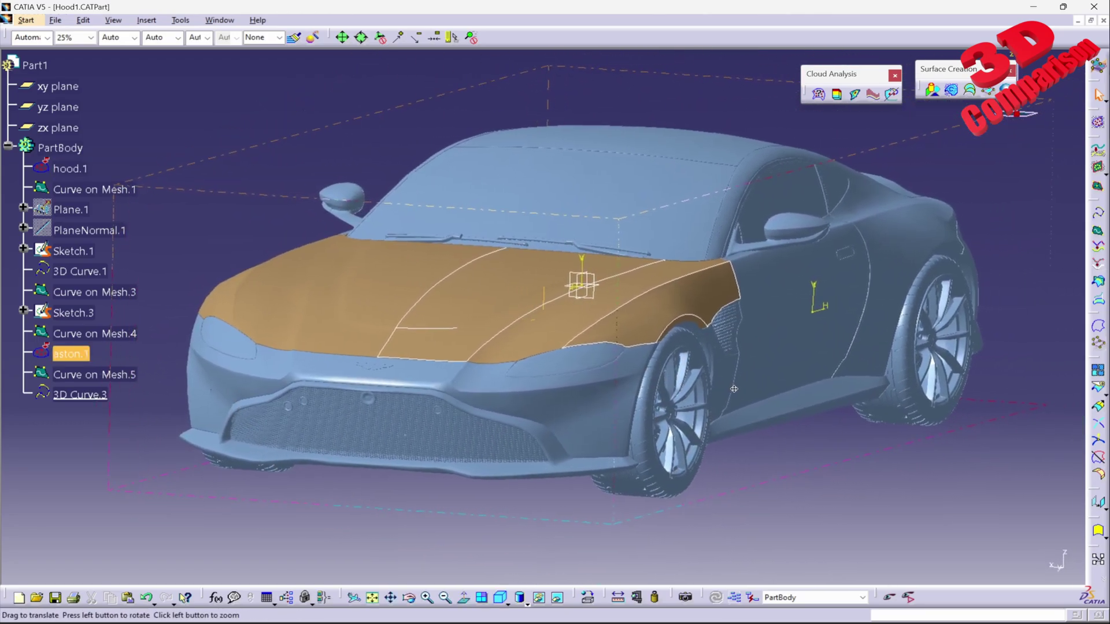